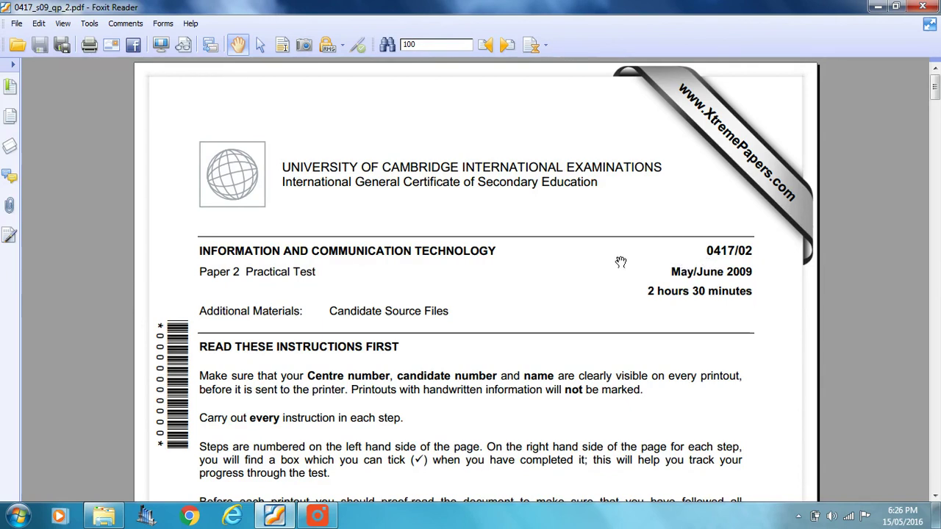
- Scroll through the exam paper's holiday-sales task list in Foxit Reader
scroll(596, 295, down, 15)
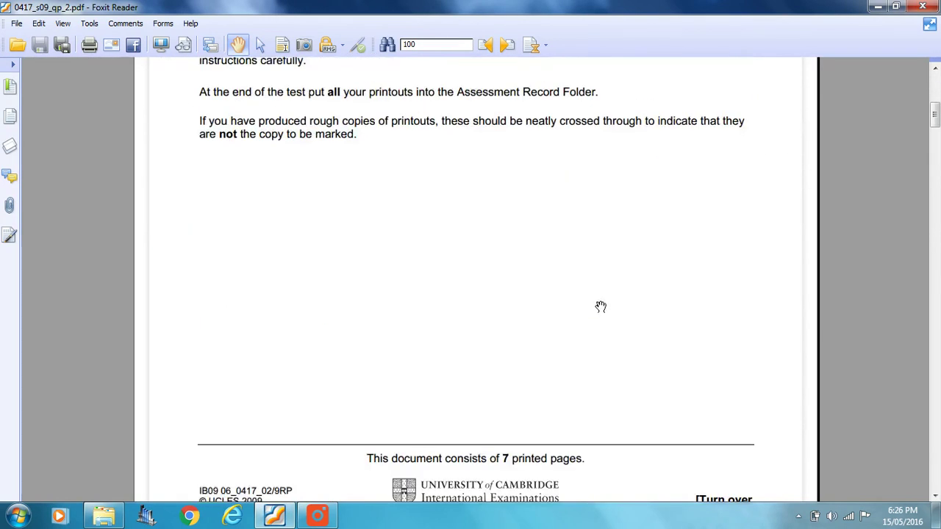
scroll(606, 322, down, 15)
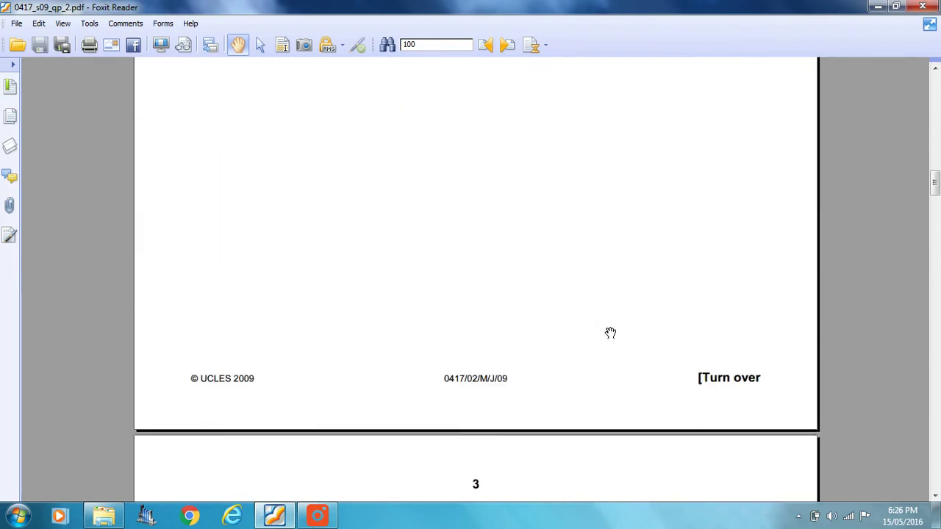
scroll(612, 346, down, 2)
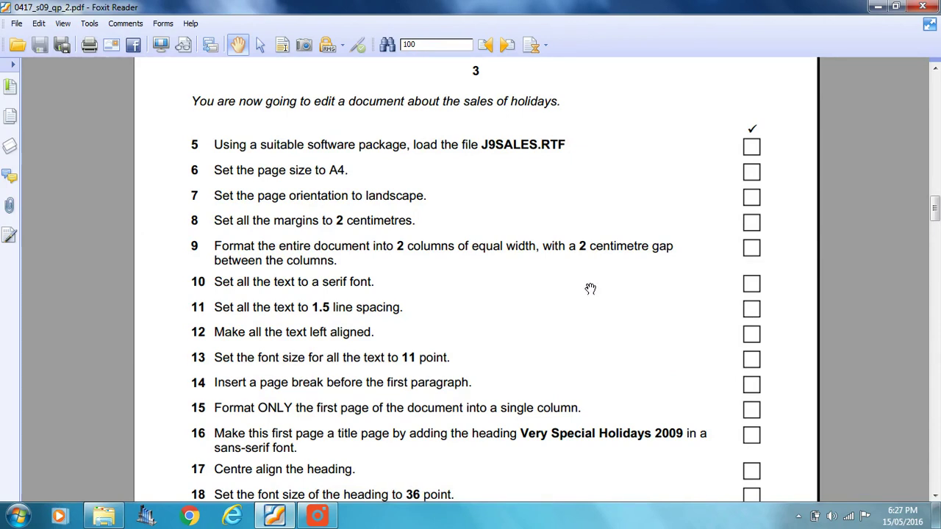
scroll(591, 289, down, 1)
scroll(590, 288, up, 1)
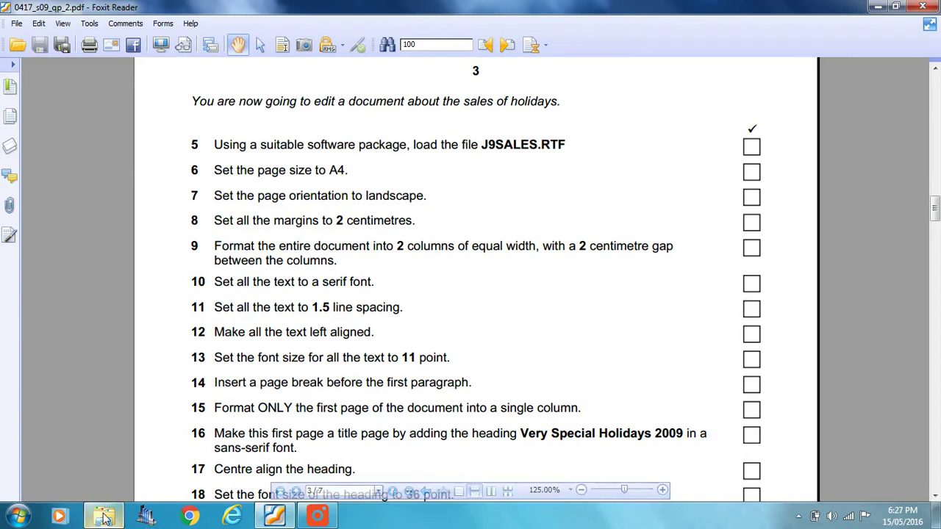
- Open j9sales2 in Word from the 2009 paper folder
mouse_move(105, 518)
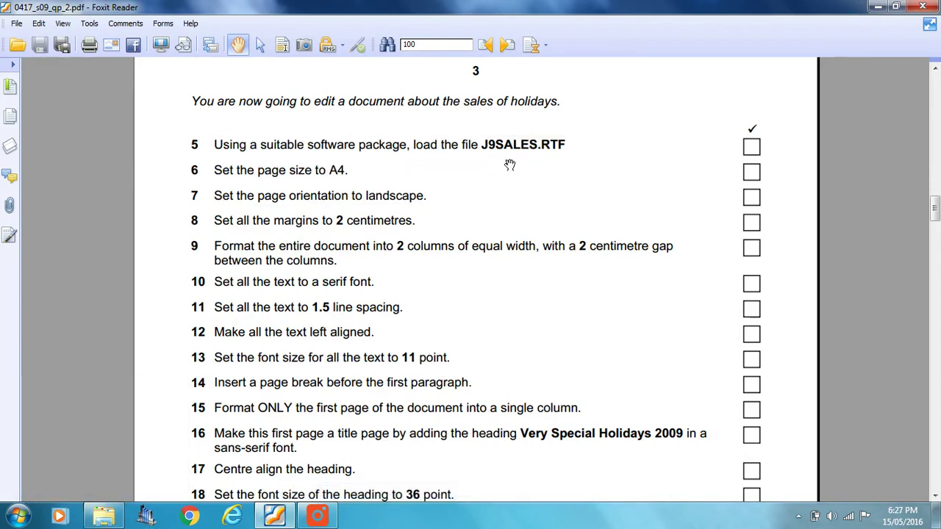
click(104, 517)
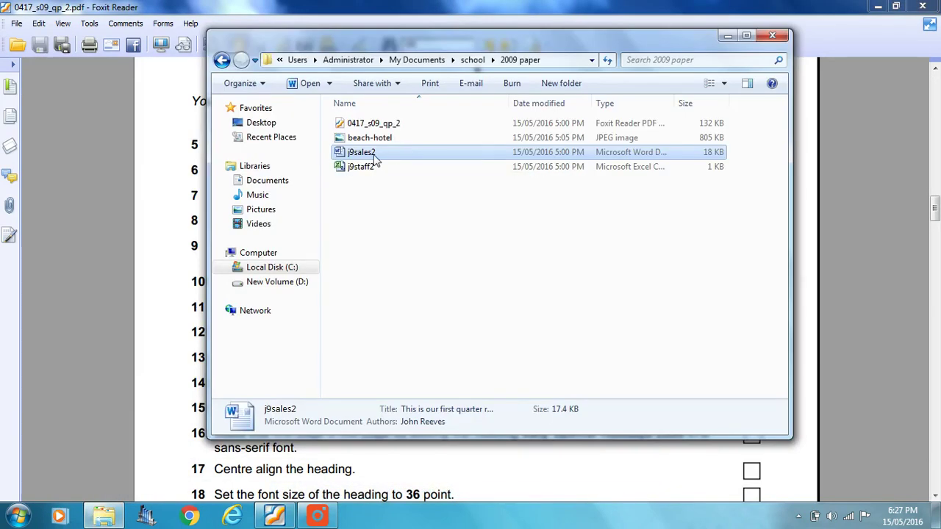
double_click(374, 154)
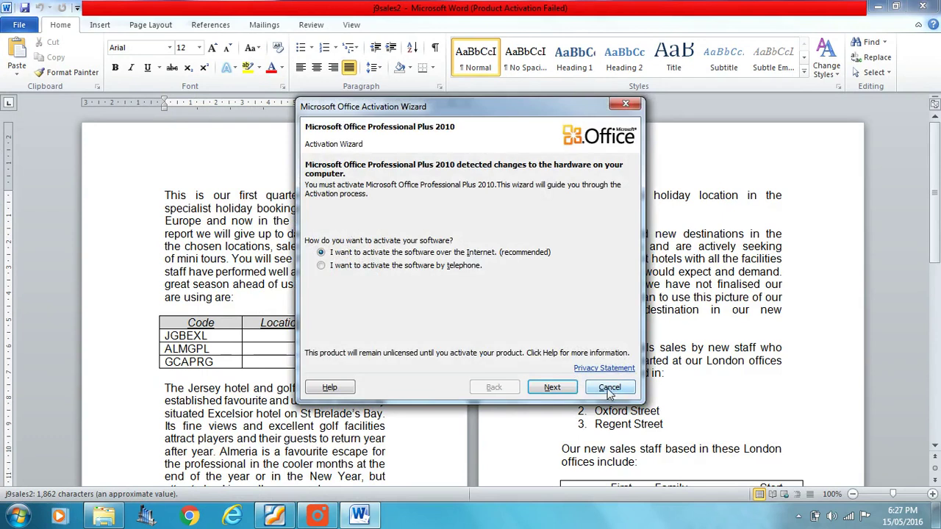
- Dismiss the Office activation prompt and glance at the task list
click(609, 388)
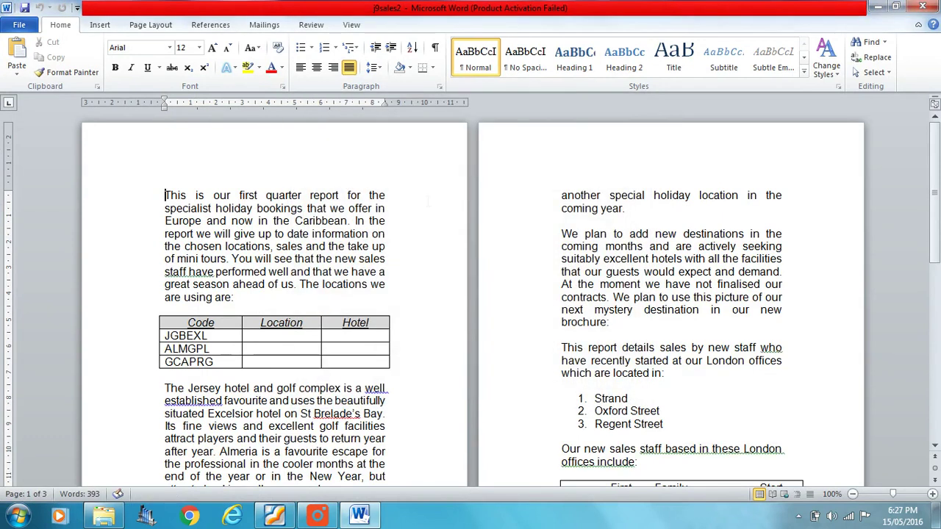
click(276, 516)
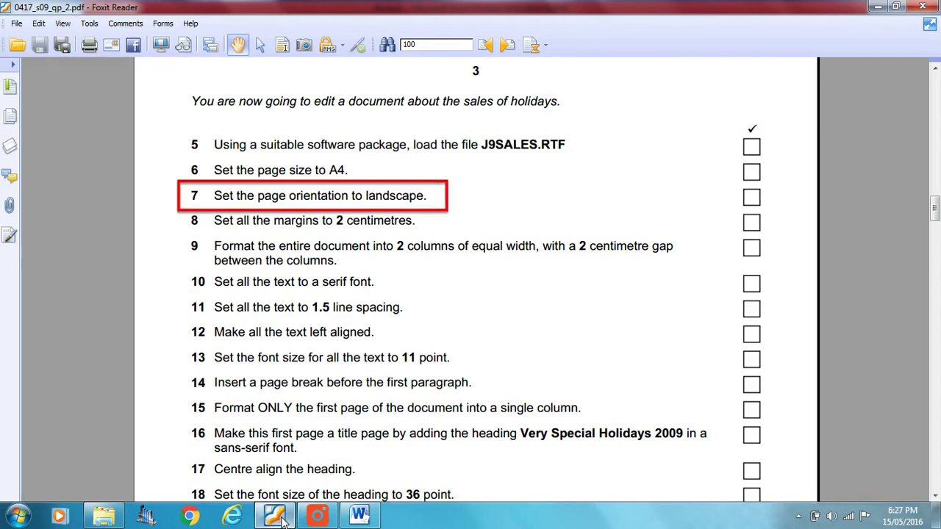
click(279, 516)
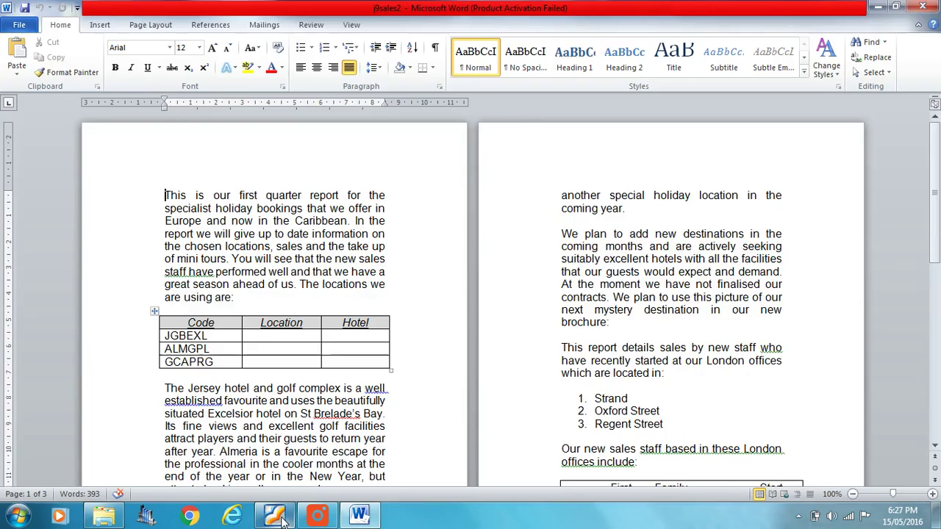
- Set the j9sales2 paper size to A4 and orientation to landscape
click(148, 25)
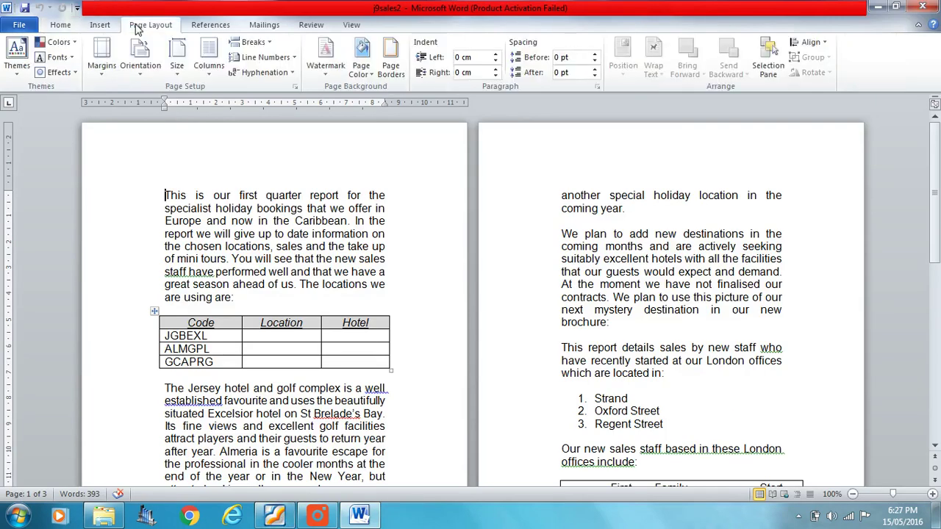
click(177, 55)
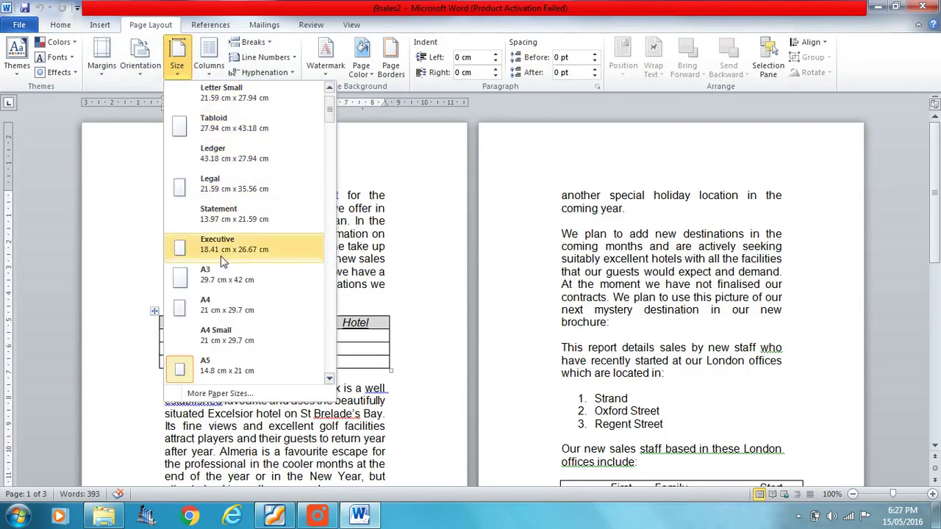
click(184, 307)
click(140, 55)
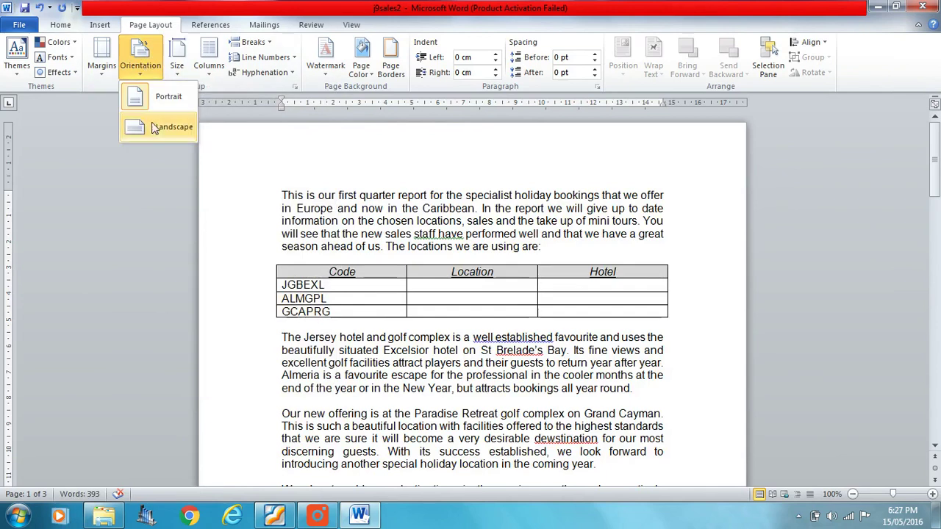
click(155, 134)
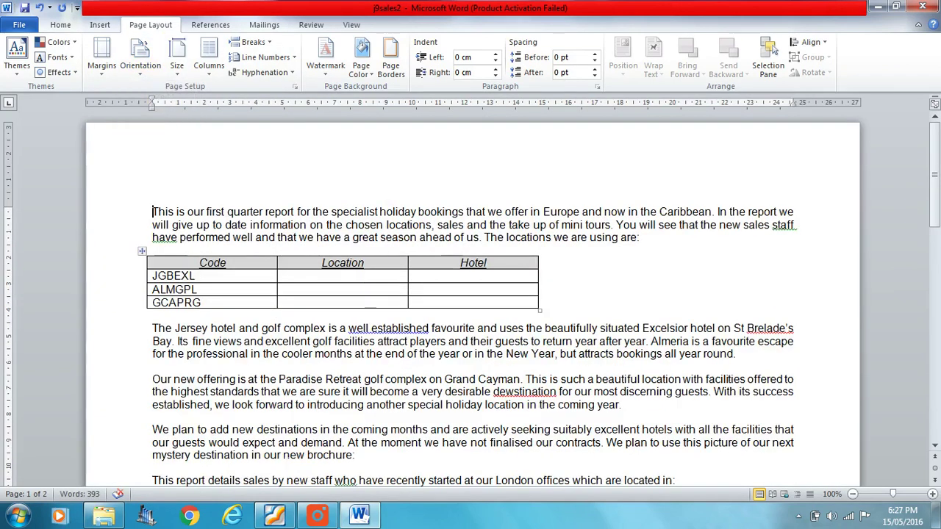
click(275, 515)
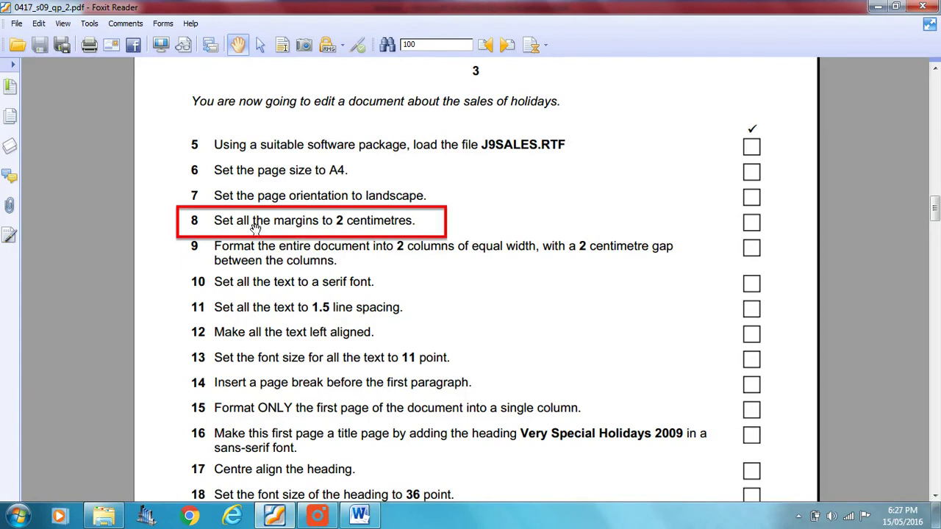
- Bring the landscape j9sales2 document back in front in Word
click(369, 521)
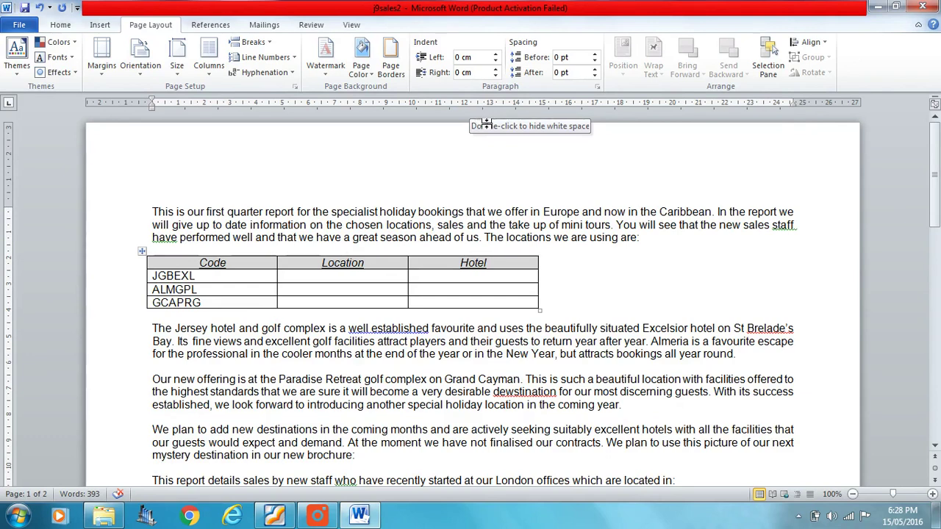
- Set the top, bottom, left and right margins each to 2 cm via Custom Margins
click(102, 59)
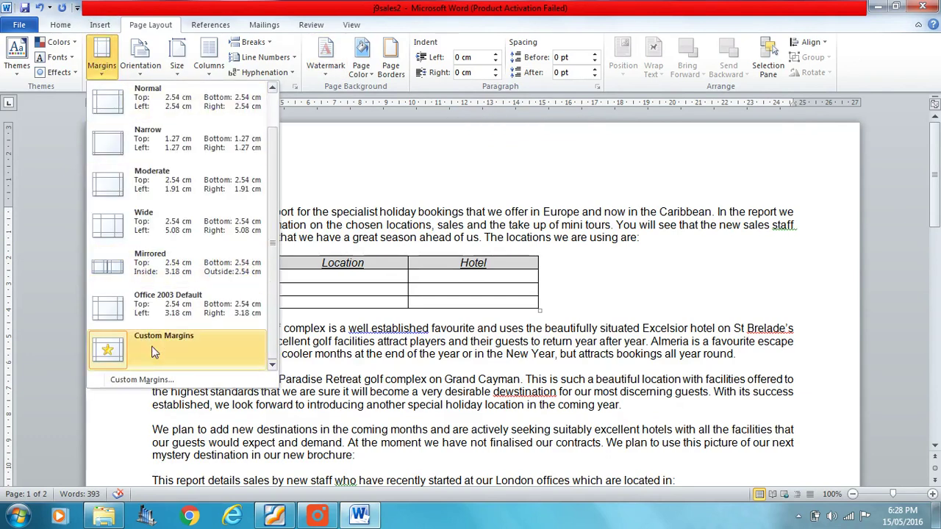
click(160, 379)
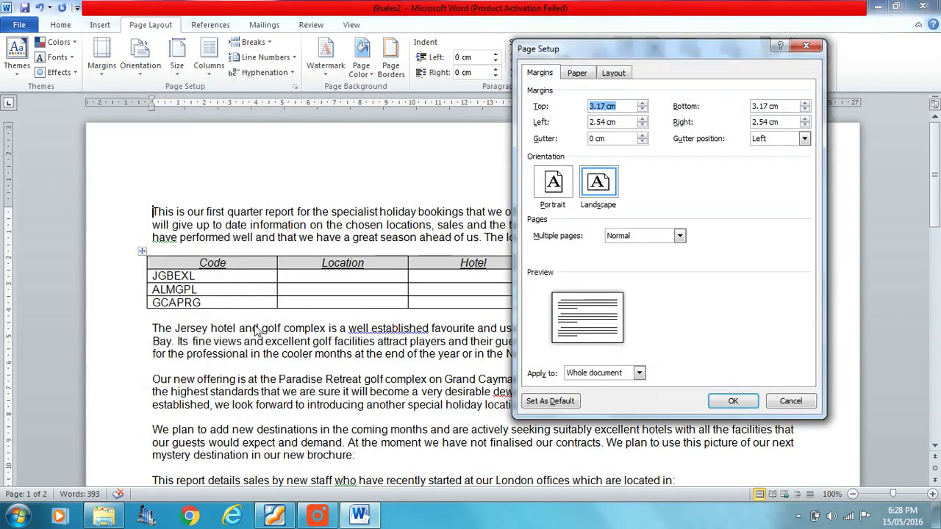
text(2)
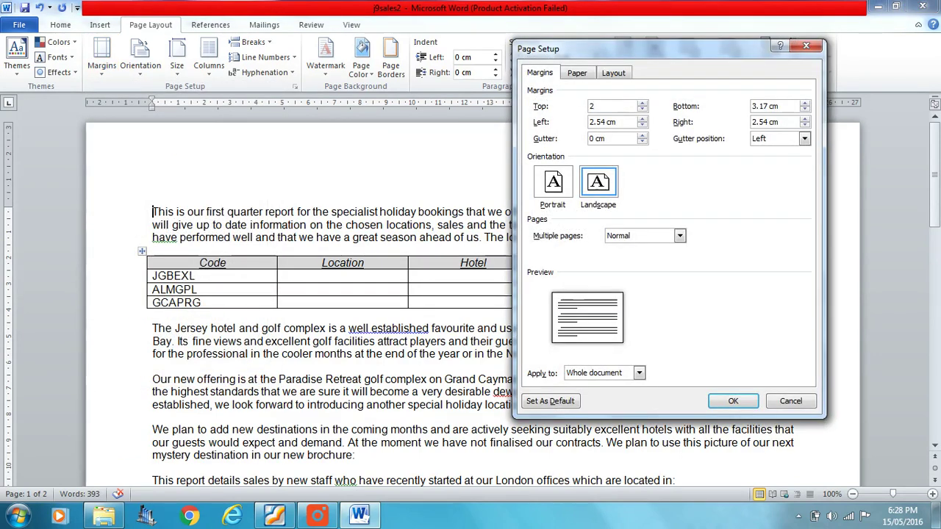
key(Tab)
text(2)
key(Tab)
text(2)
key(Tab)
text(2)
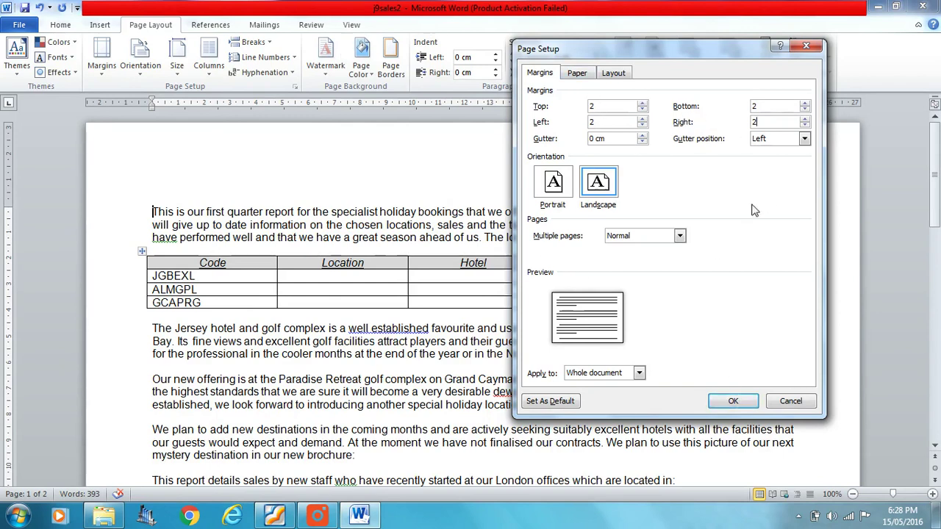
click(733, 401)
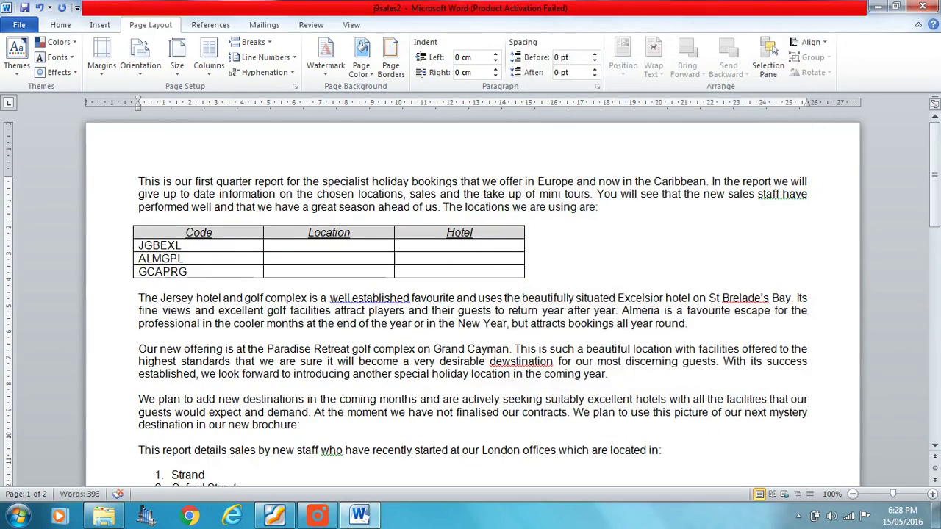
key(alt+Tab)
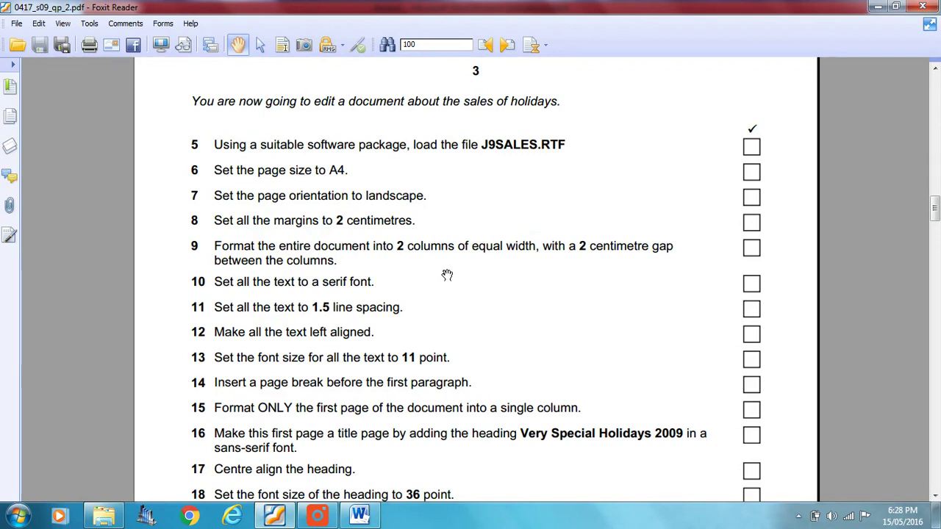
- Lay out the whole document in two equal-width columns with a 2 cm gap
key(alt+Tab)
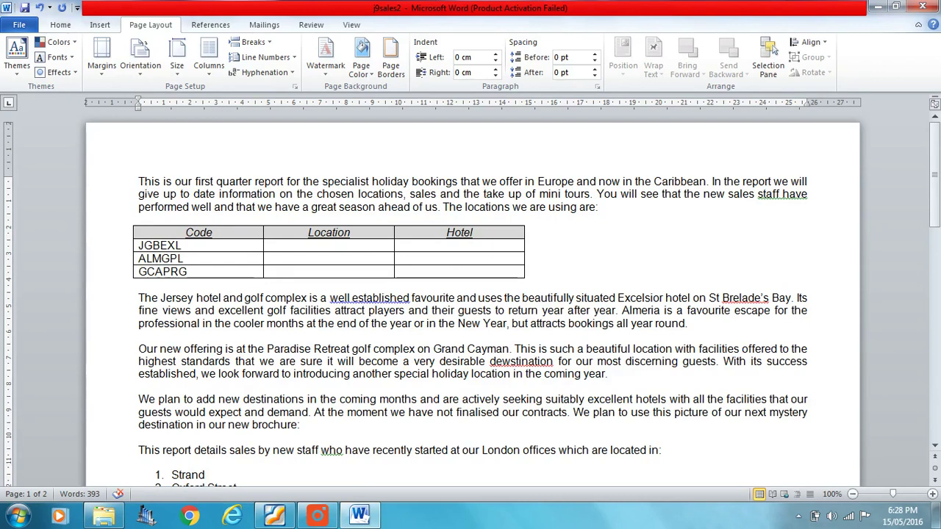
key(ctrl+a)
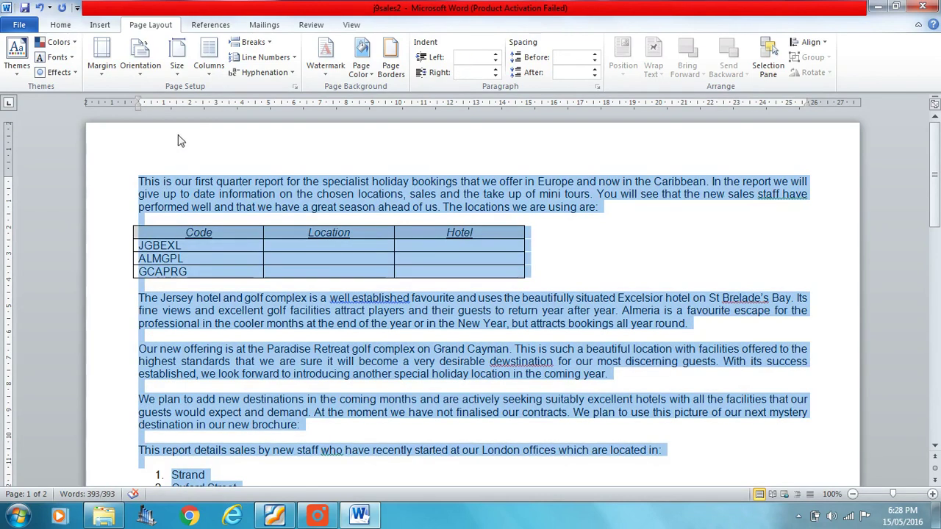
click(209, 59)
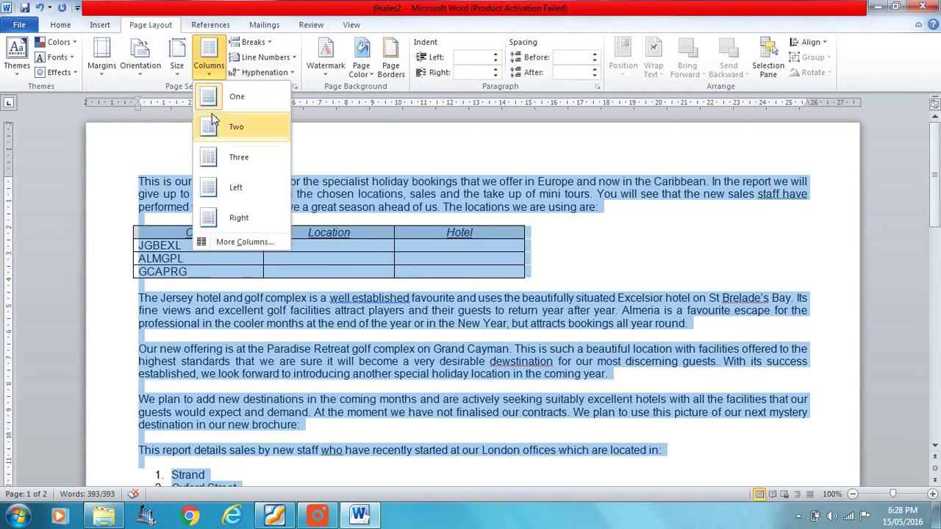
click(243, 243)
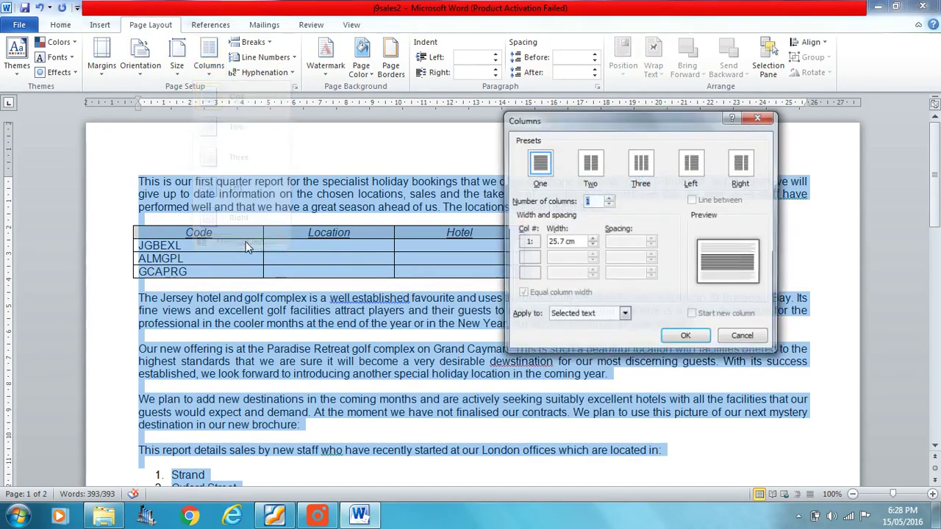
click(592, 166)
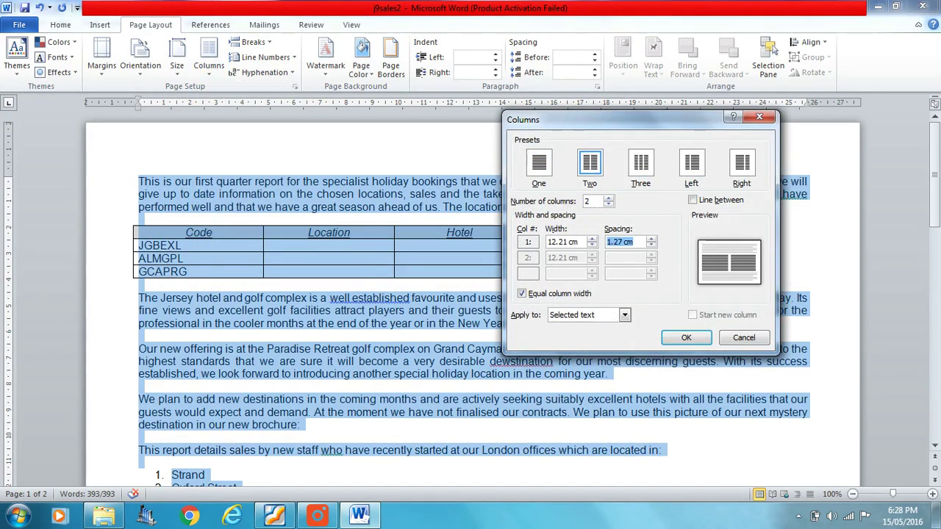
text(2)
click(686, 337)
click(544, 257)
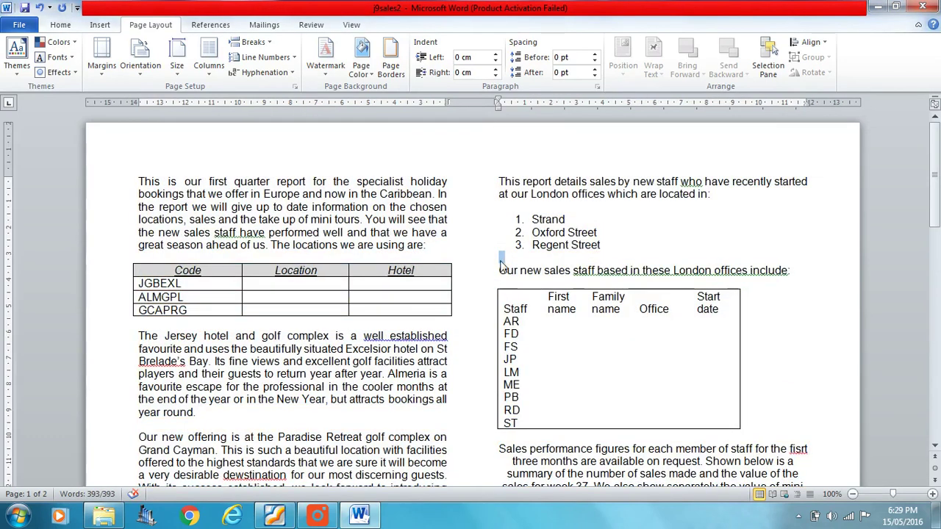
- Zoom out to see both pages, then zoom back in to 90%
click(853, 494)
click(853, 495)
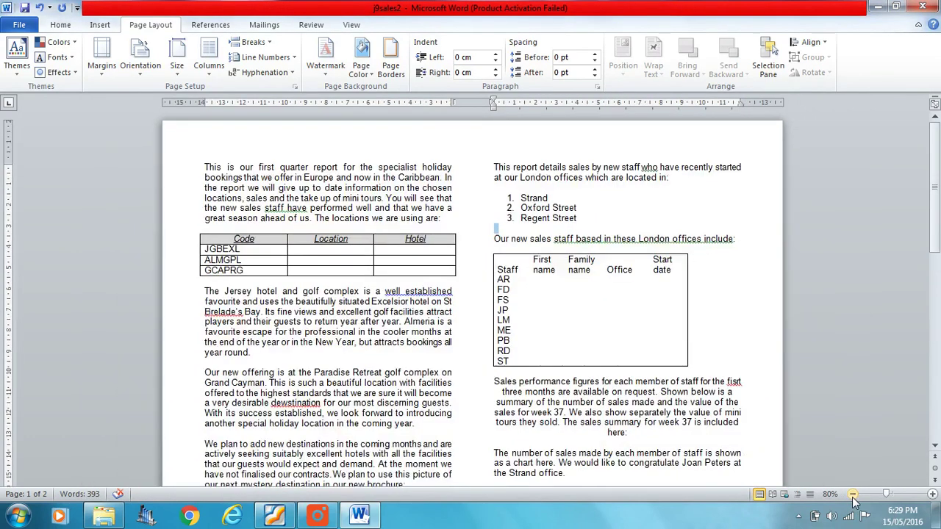
click(853, 495)
click(853, 495)
click(853, 495)
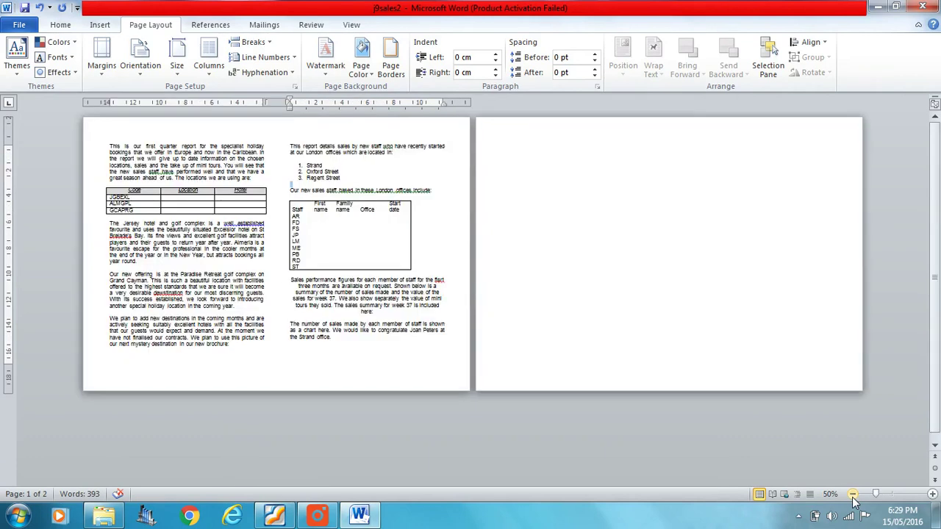
click(933, 497)
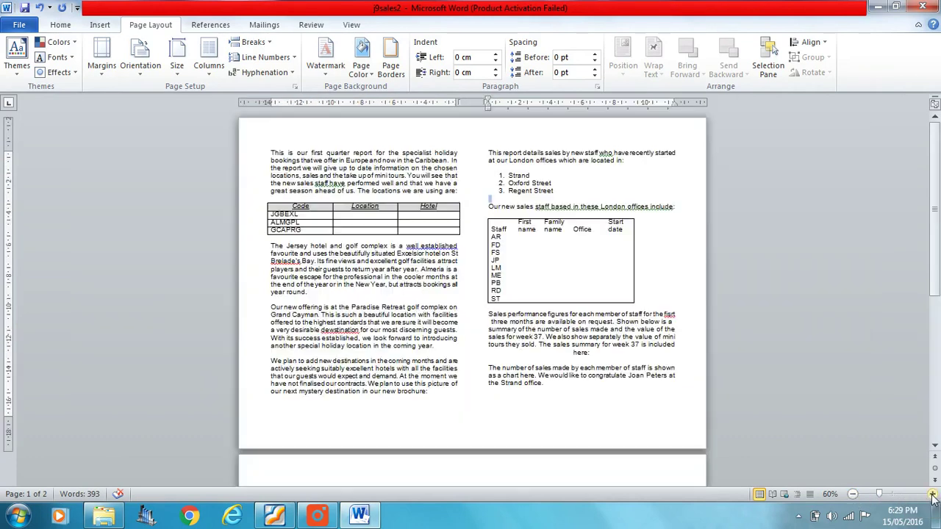
click(933, 497)
click(934, 497)
click(933, 497)
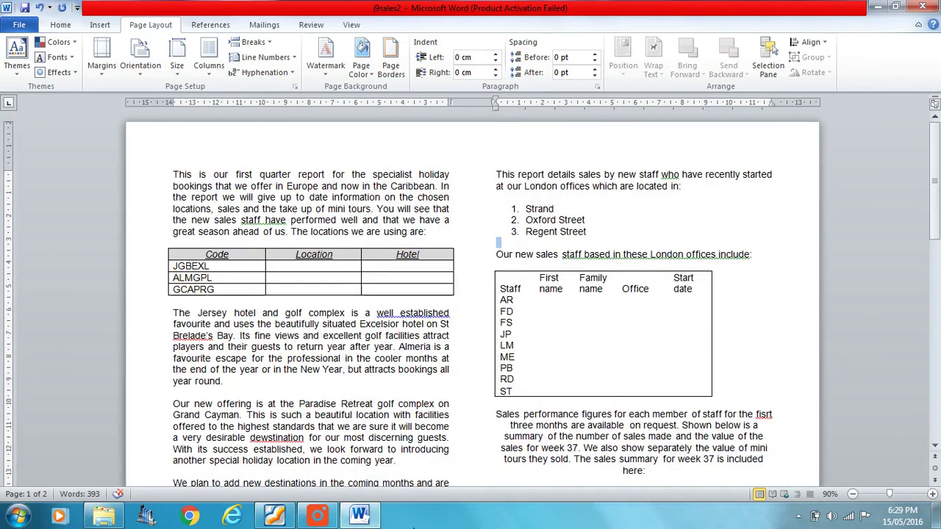
- Select the report's paragraphs, including Jersey, We plan and the right column text
click(287, 520)
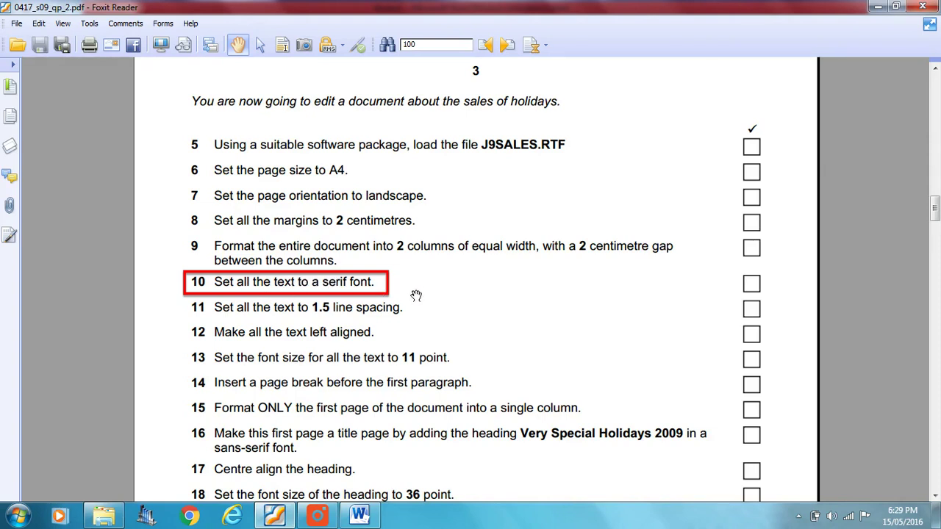
key(alt+Tab)
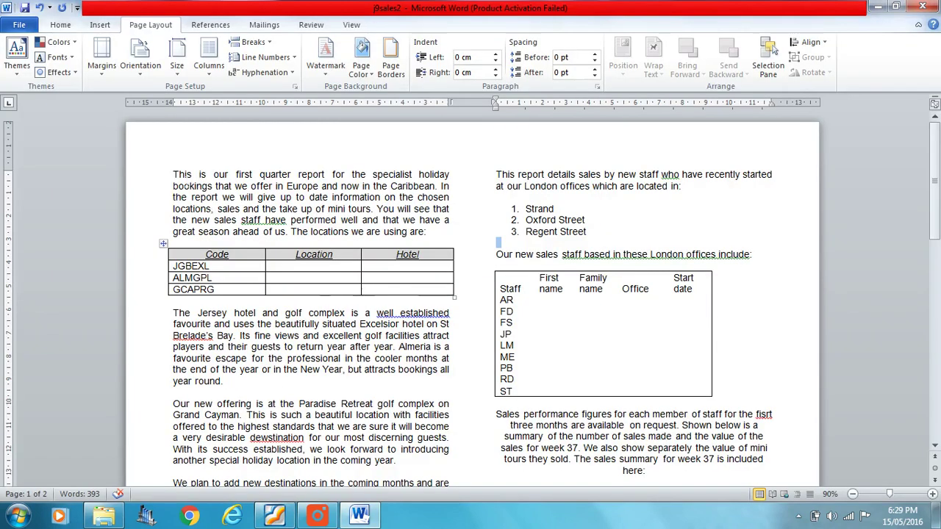
drag(173, 174, 426, 232)
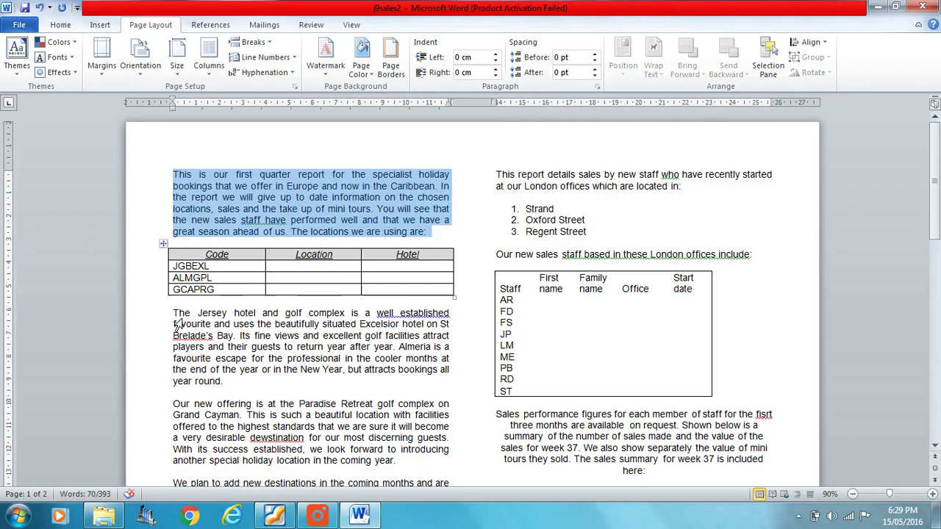
drag(174, 313, 396, 461)
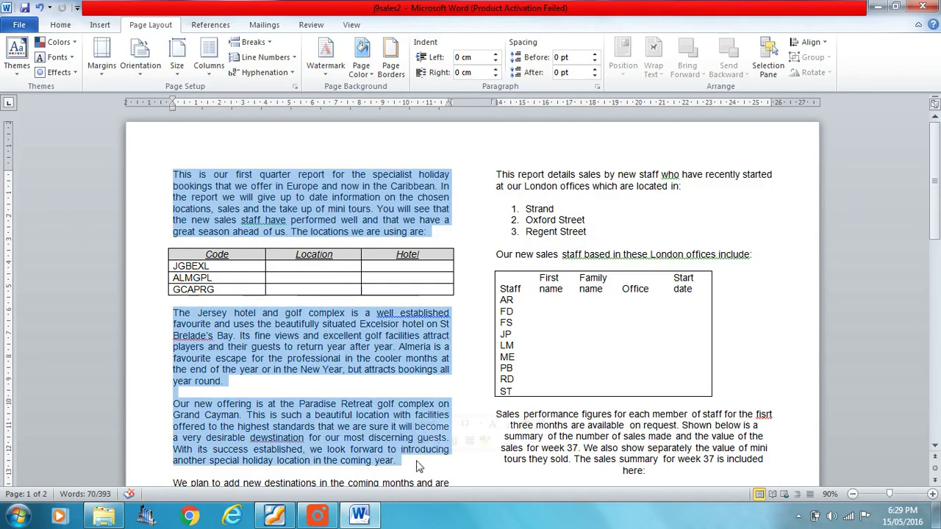
scroll(396, 460, down, 3)
scroll(237, 363, down, 2)
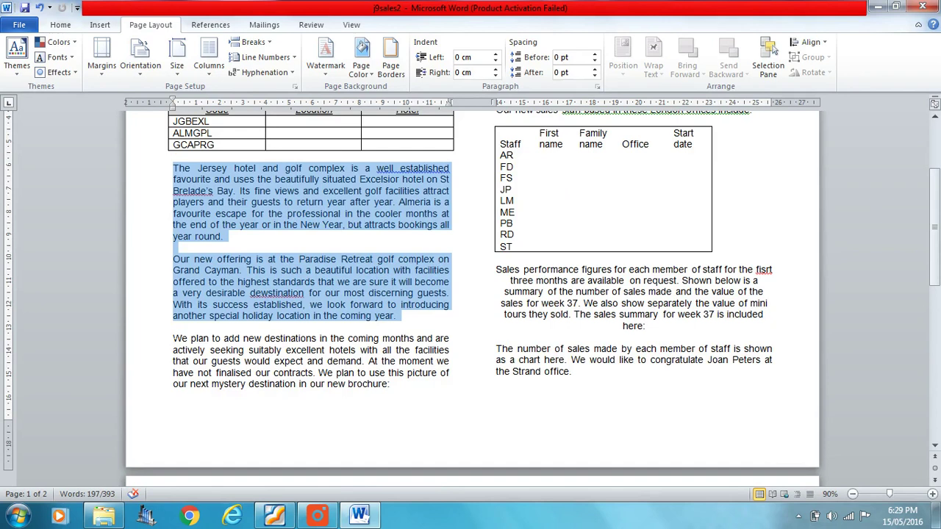
drag(174, 338, 397, 384)
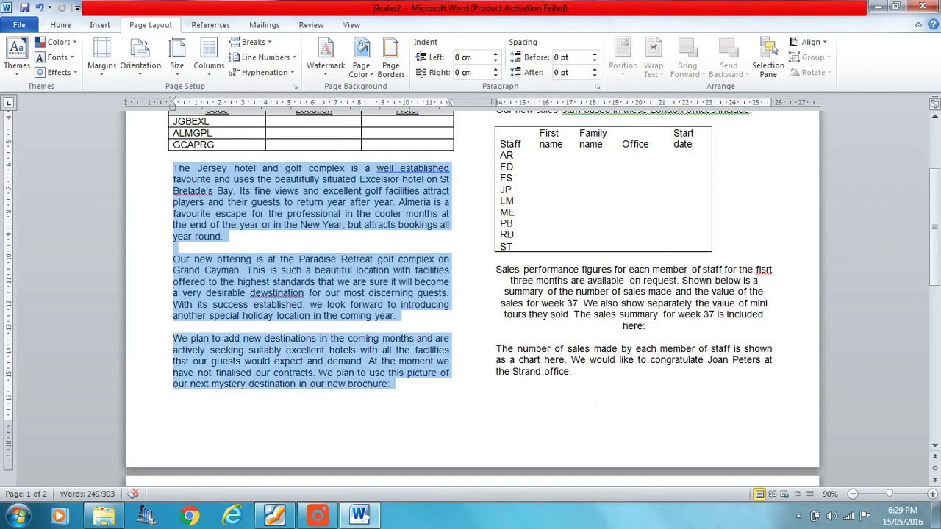
drag(572, 372, 497, 118)
drag(497, 269, 497, 174)
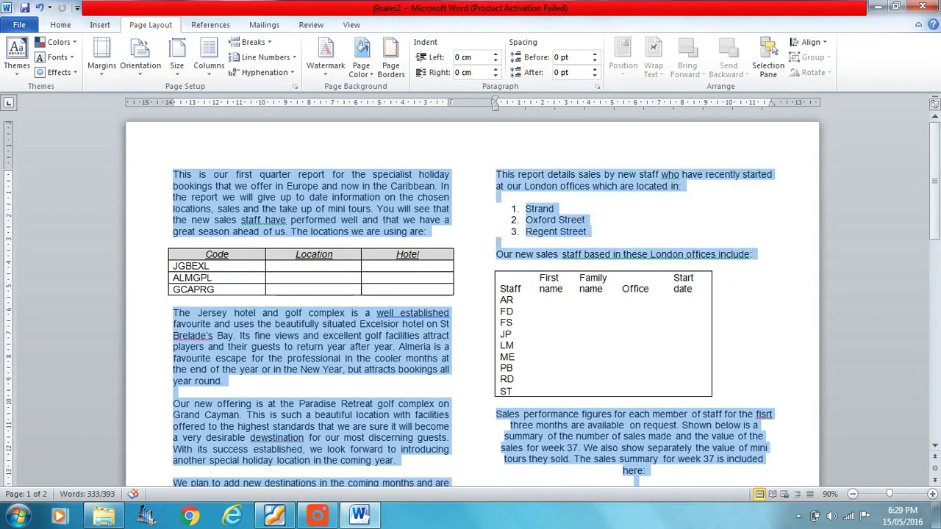
- Apply the Times New Roman font to the selected text
click(60, 24)
click(136, 47)
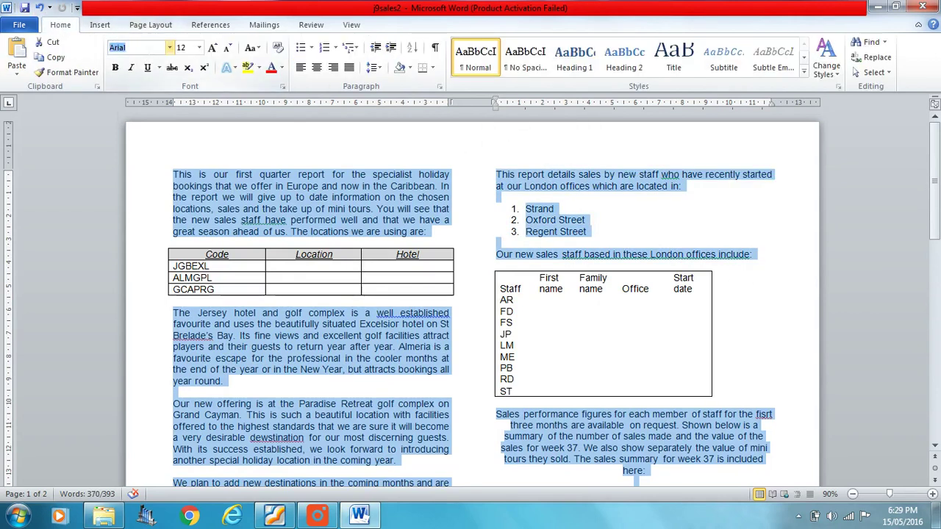
text(Times New Rom)
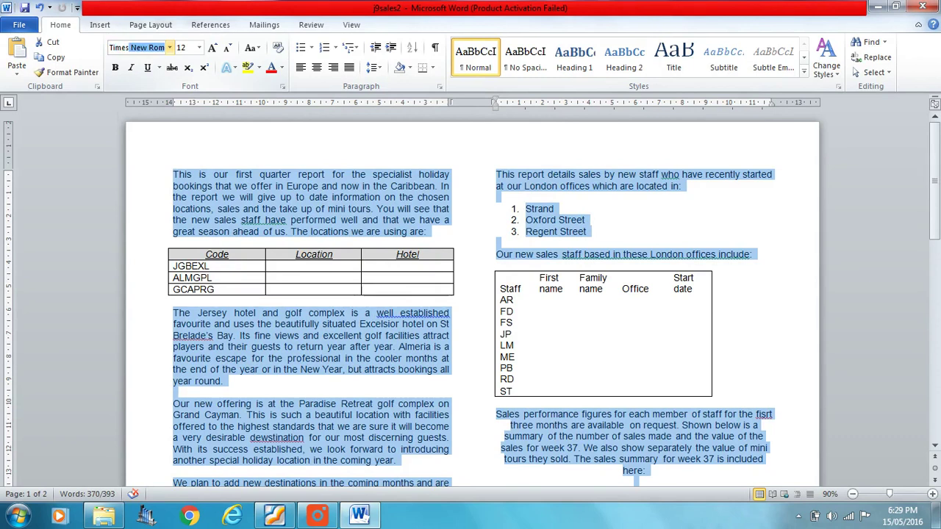
key(Return)
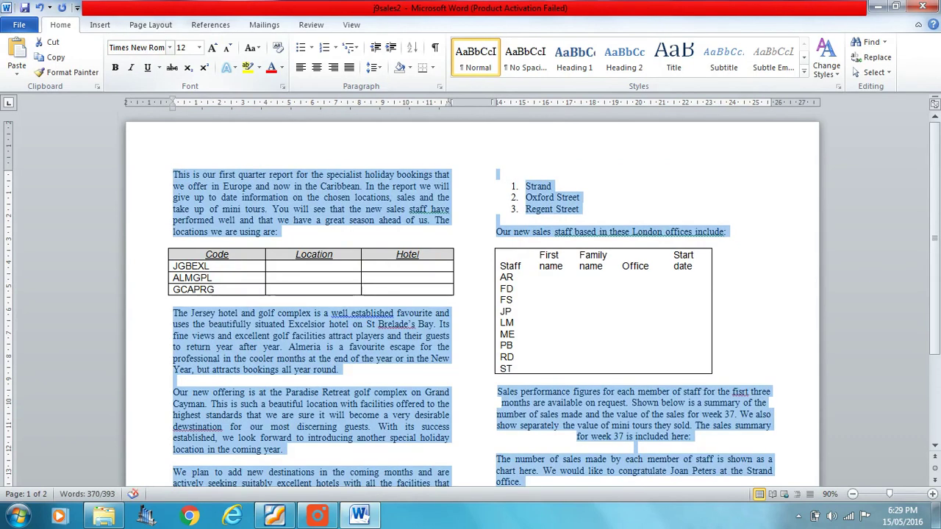
key(alt+Tab)
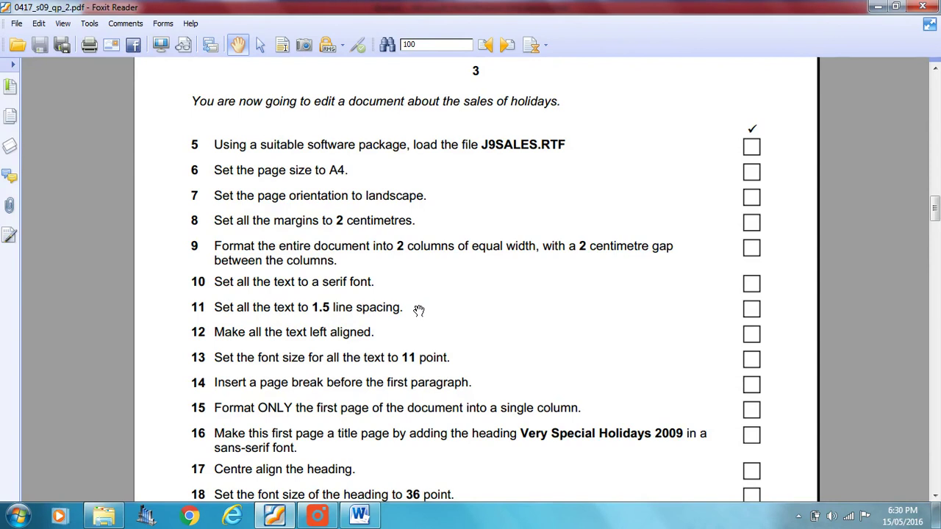
- Set 1.5 line spacing on the selected Times New Roman body text
key(alt+Tab)
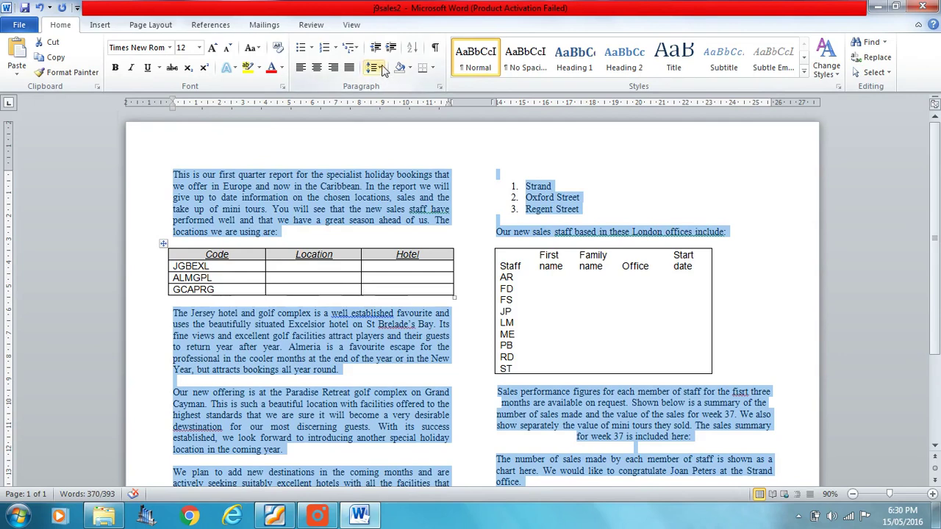
click(381, 69)
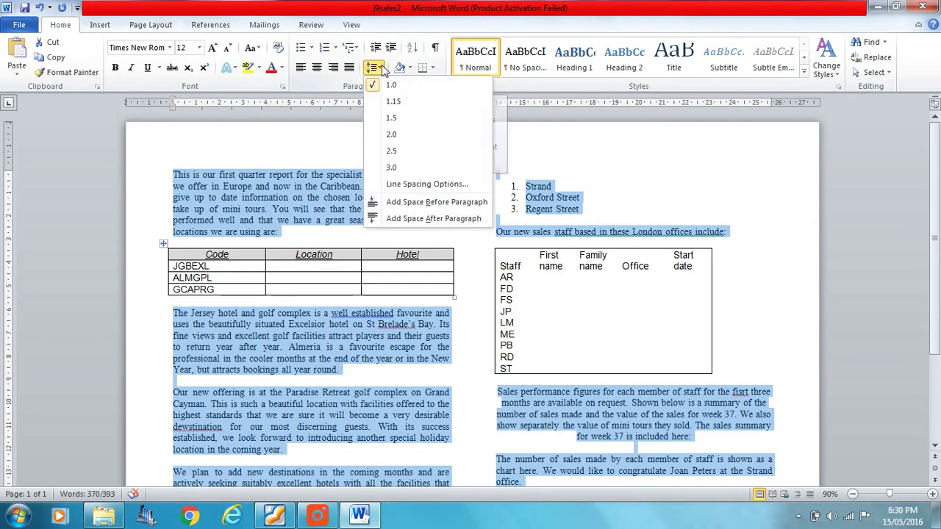
click(398, 120)
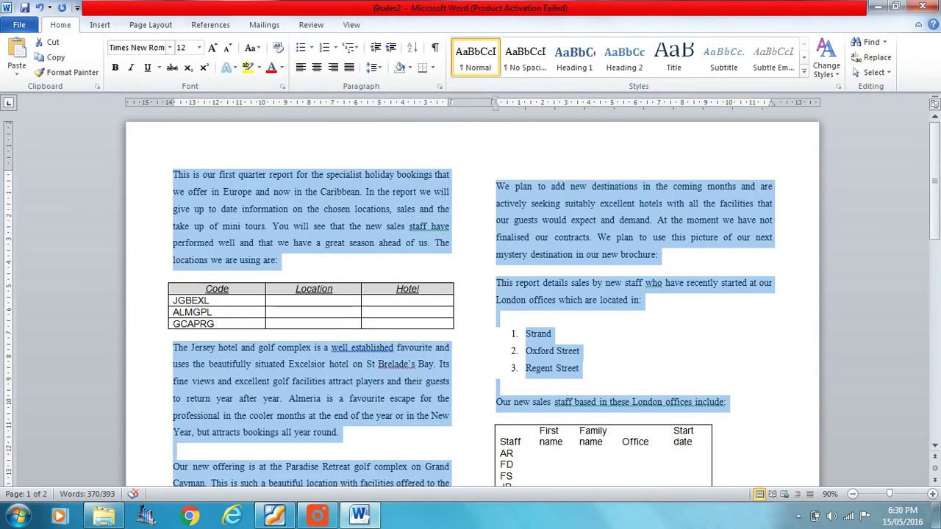
click(382, 69)
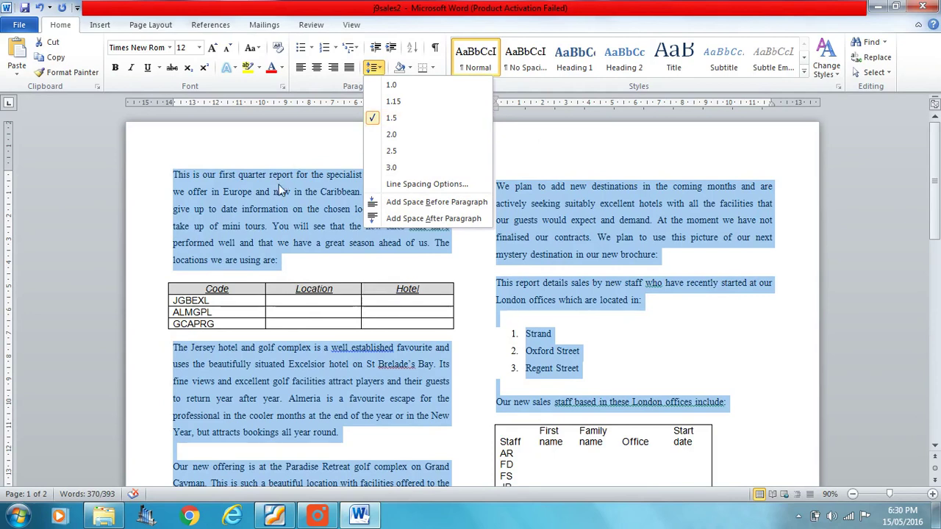
key(Escape)
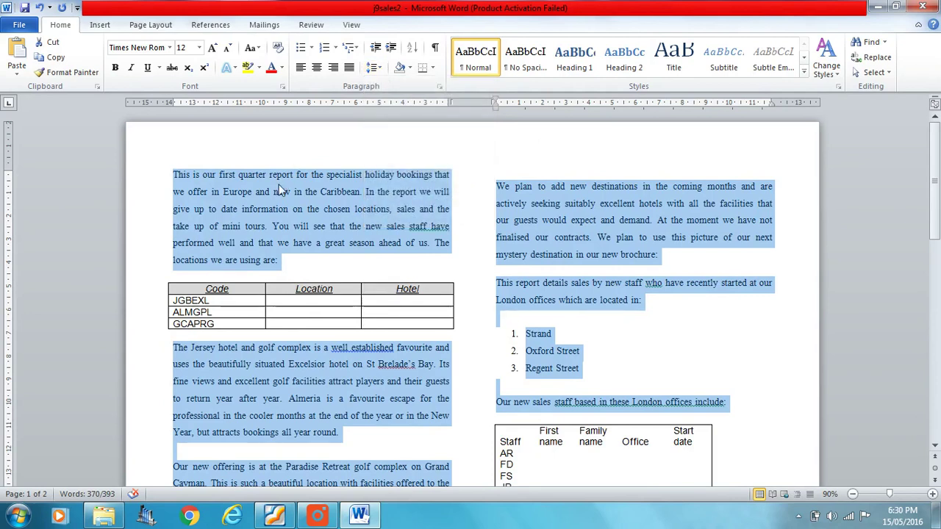
- Left-align the selected report text
key(alt+Tab)
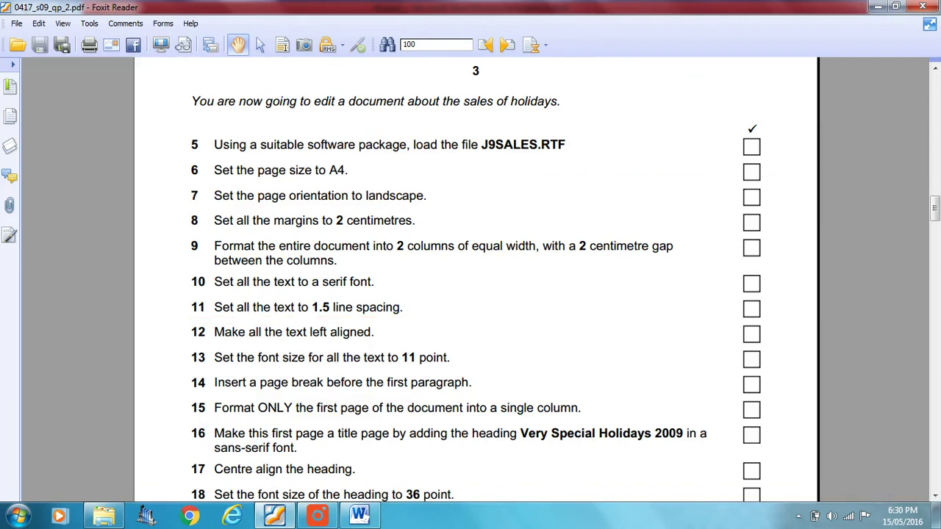
key(alt+Tab)
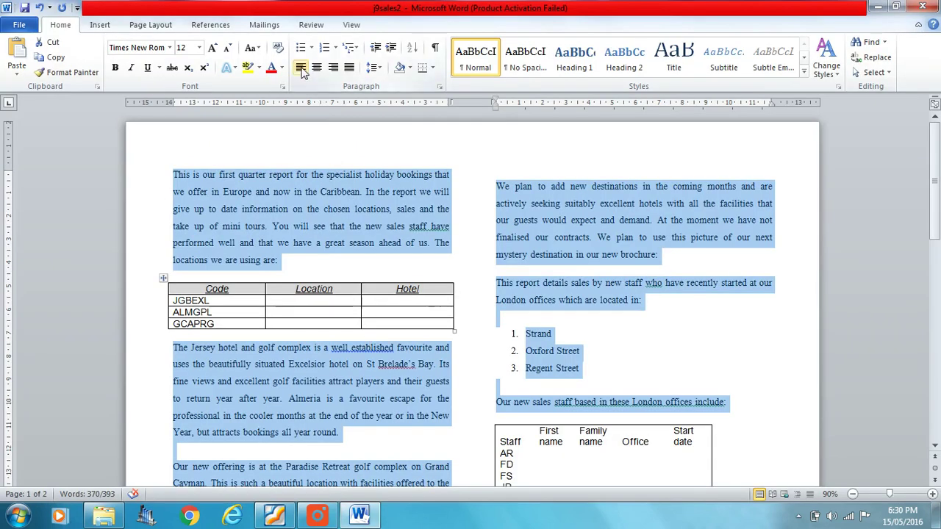
click(301, 68)
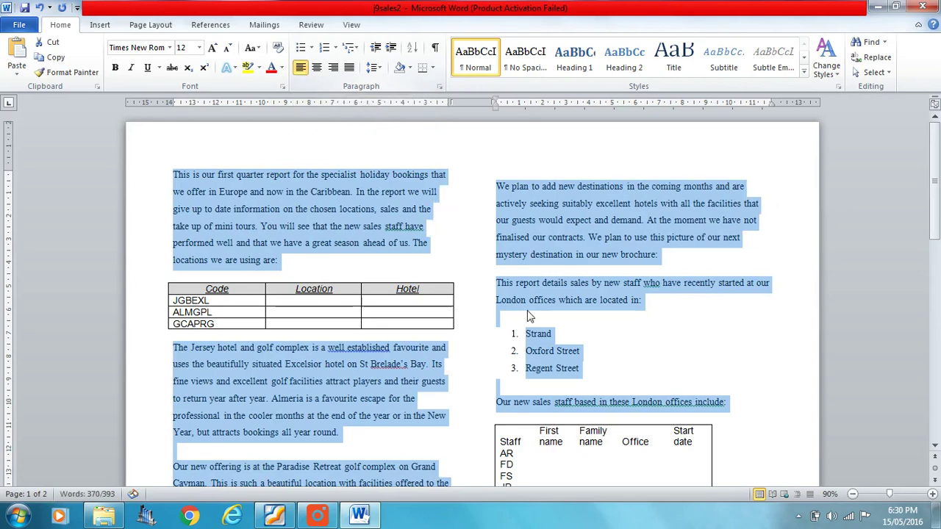
- Change the selected text's font size to 11 point
key(alt+Tab)
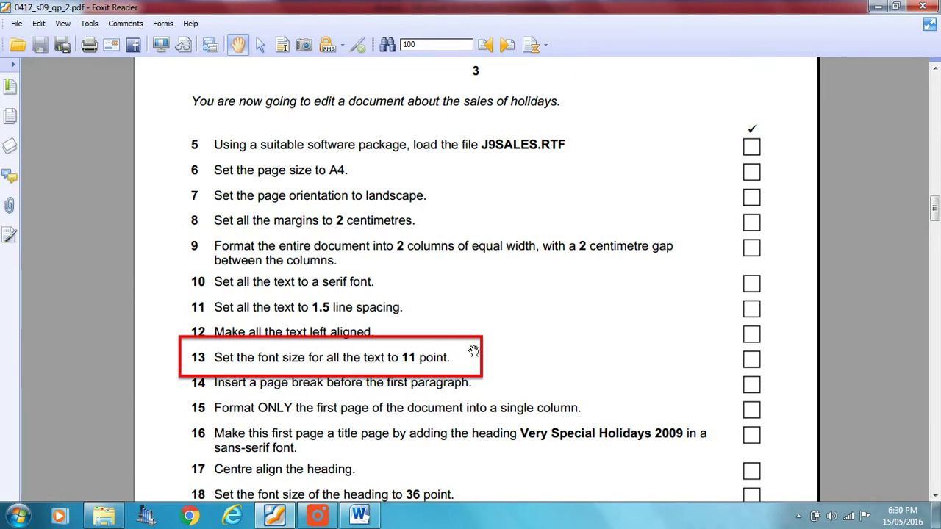
key(alt+Tab)
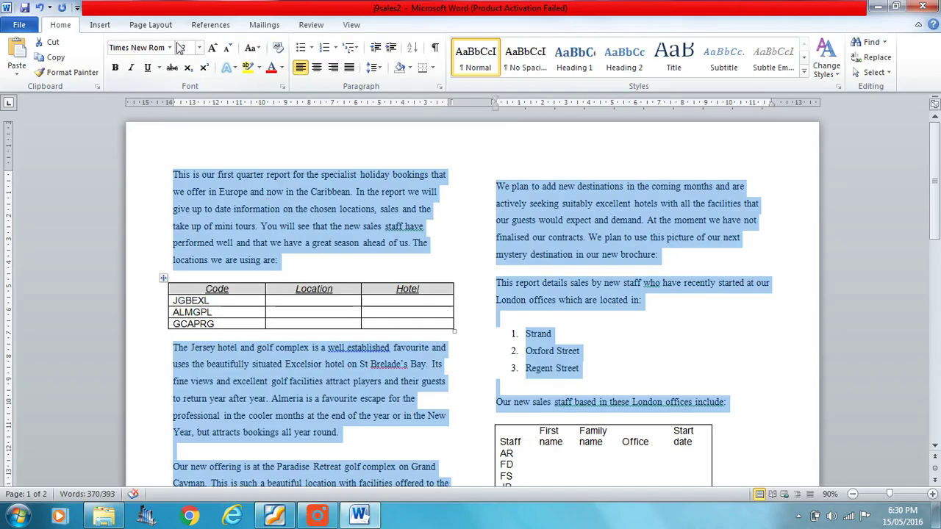
text(11)
key(Return)
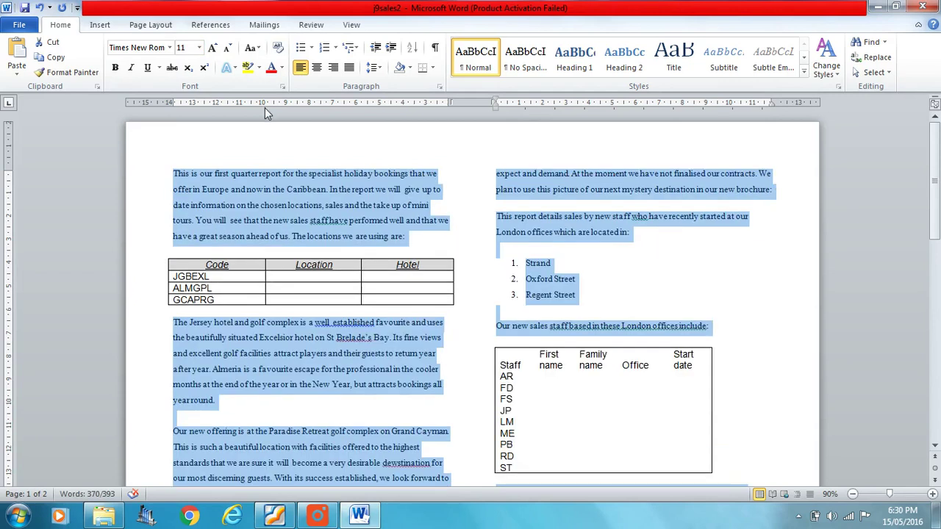
key(alt+Tab)
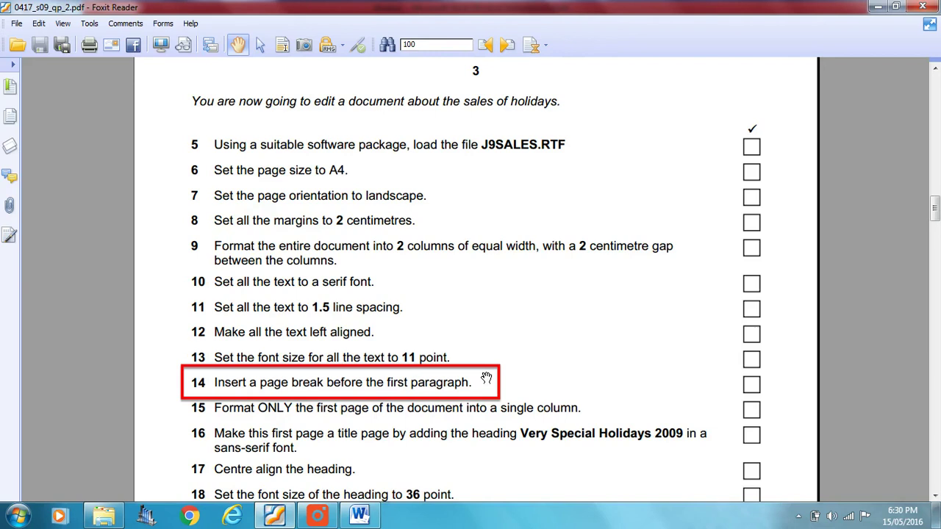
key(alt+Tab)
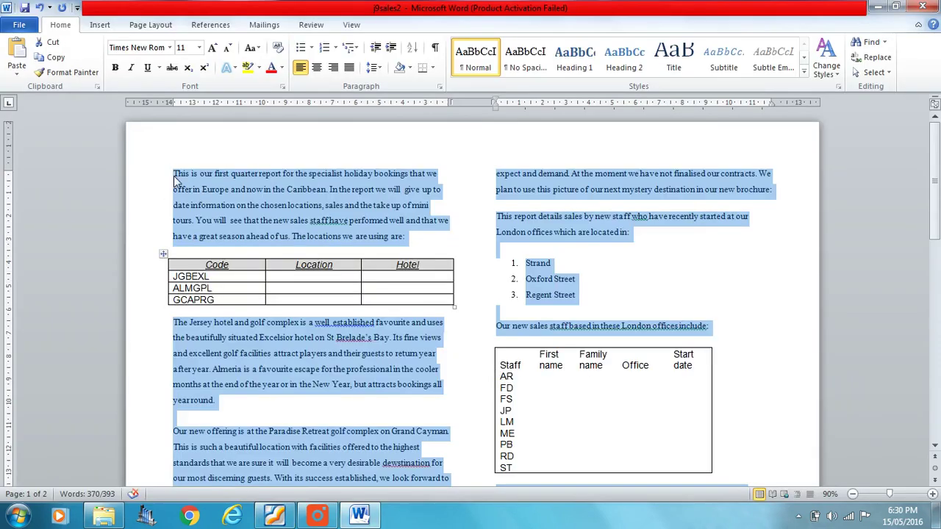
click(173, 177)
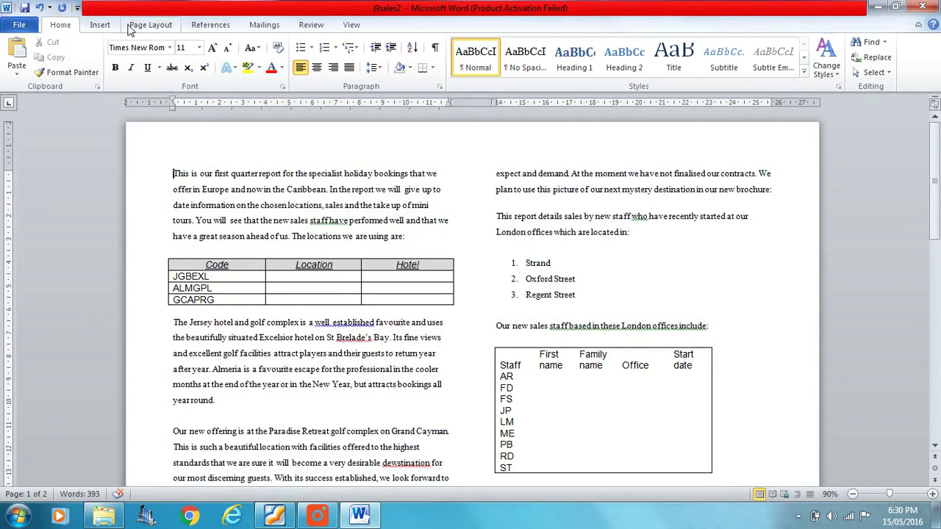
click(158, 26)
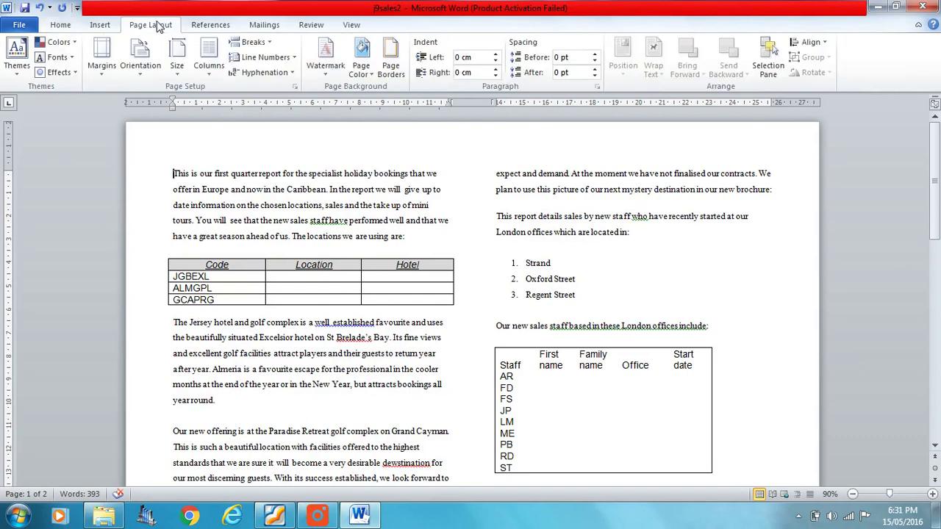
click(266, 47)
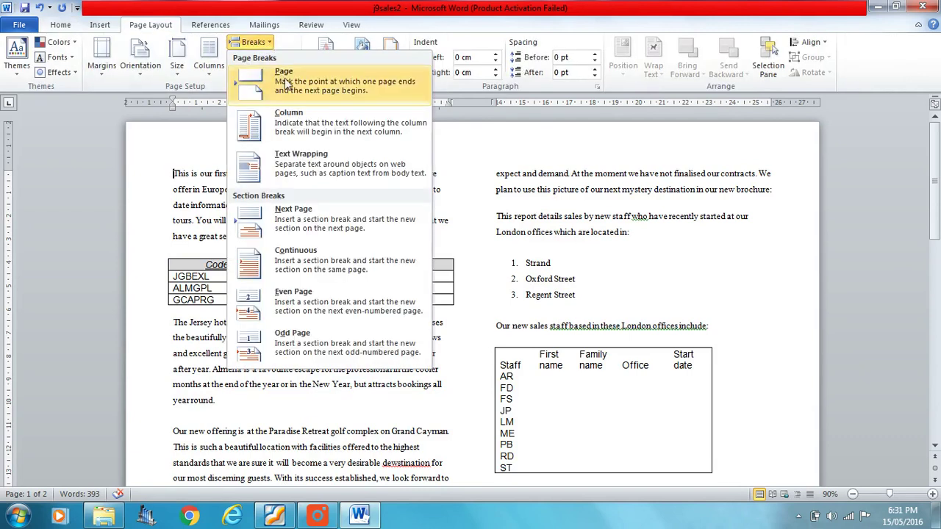
click(264, 77)
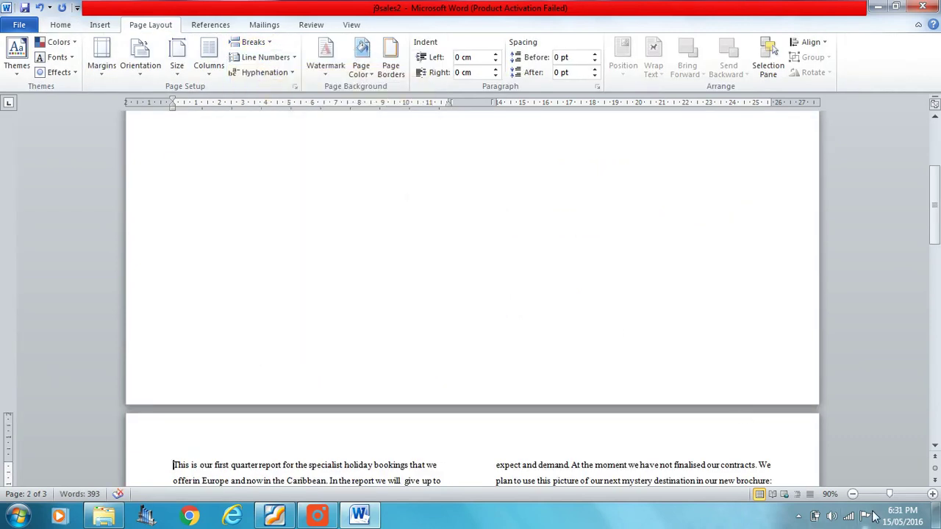
click(853, 494)
click(853, 494)
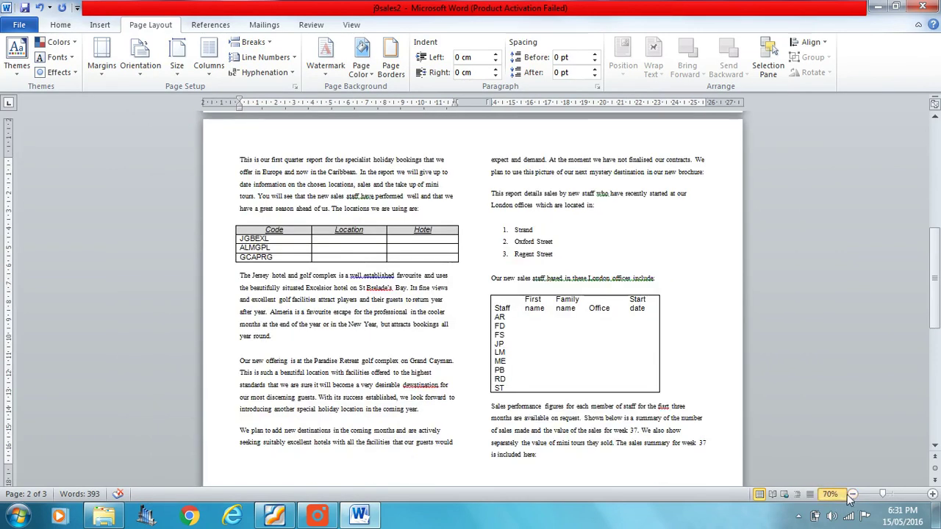
click(830, 494)
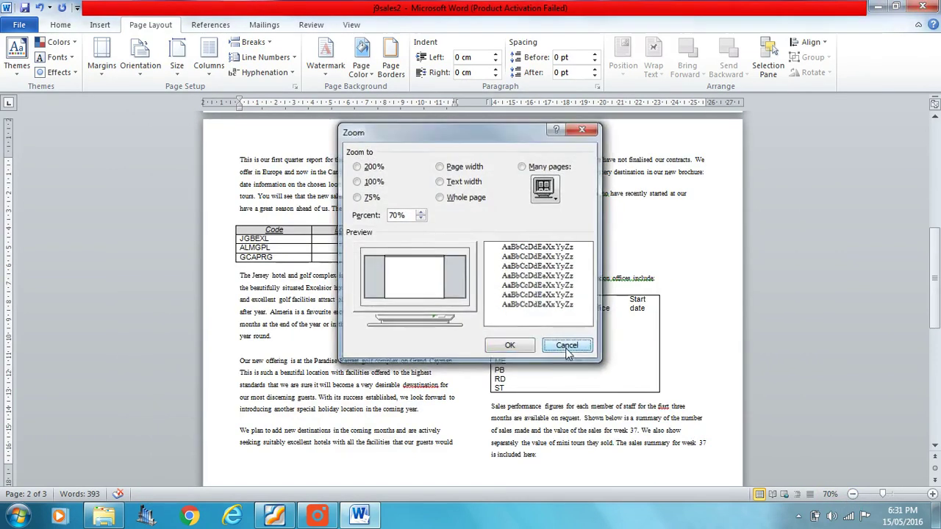
click(563, 345)
click(852, 494)
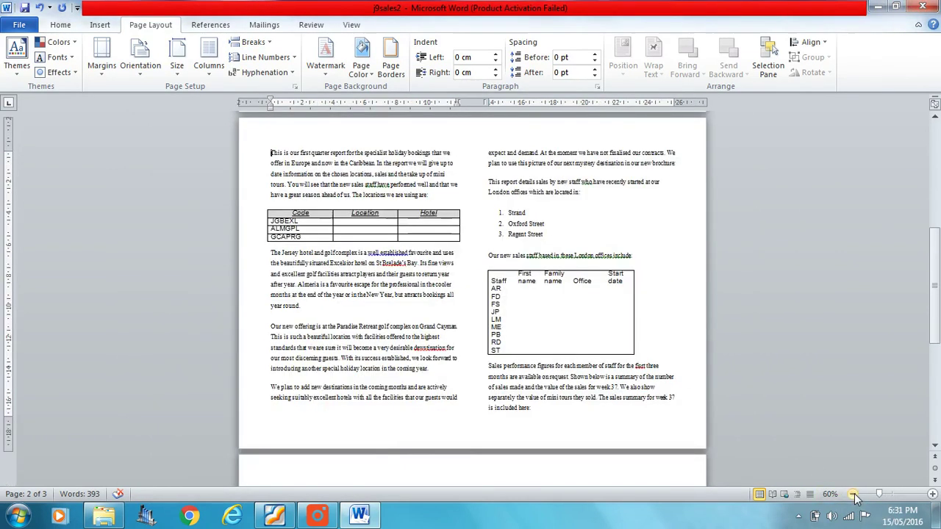
click(853, 494)
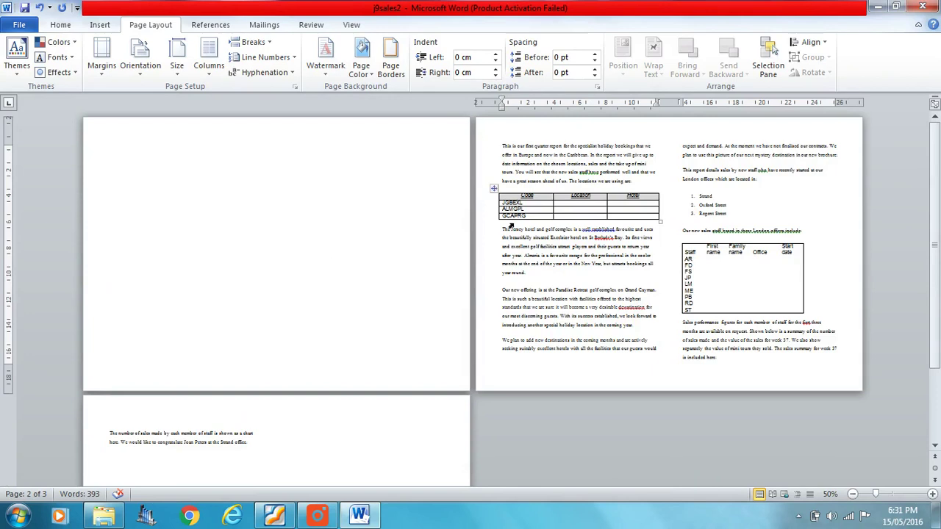
key(ctrl+Home)
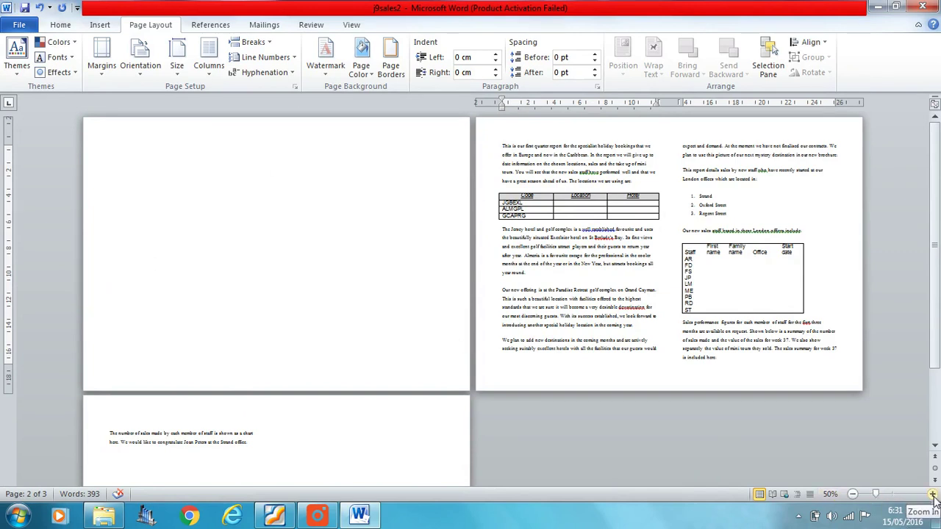
click(933, 494)
click(932, 494)
click(932, 494)
scroll(809, 294, up, 5)
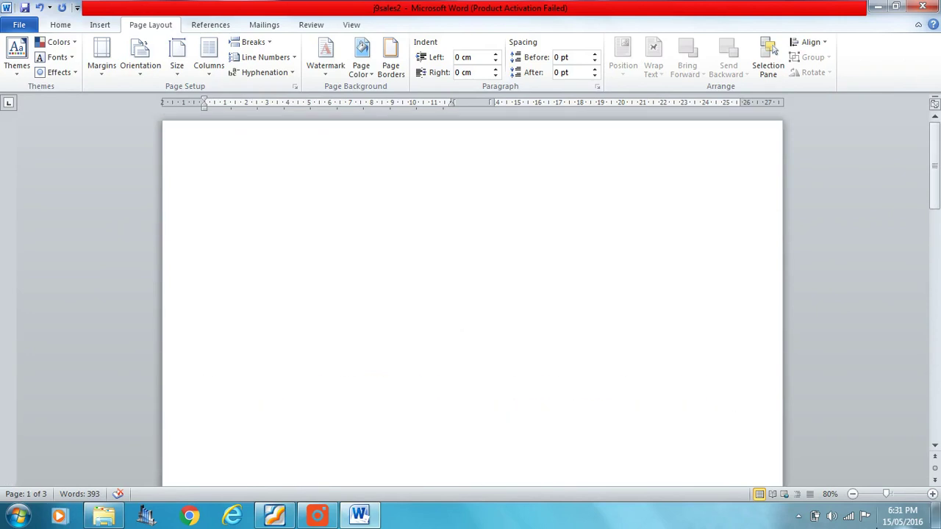
- Select the empty first line on page 1 and set it to one column
click(276, 514)
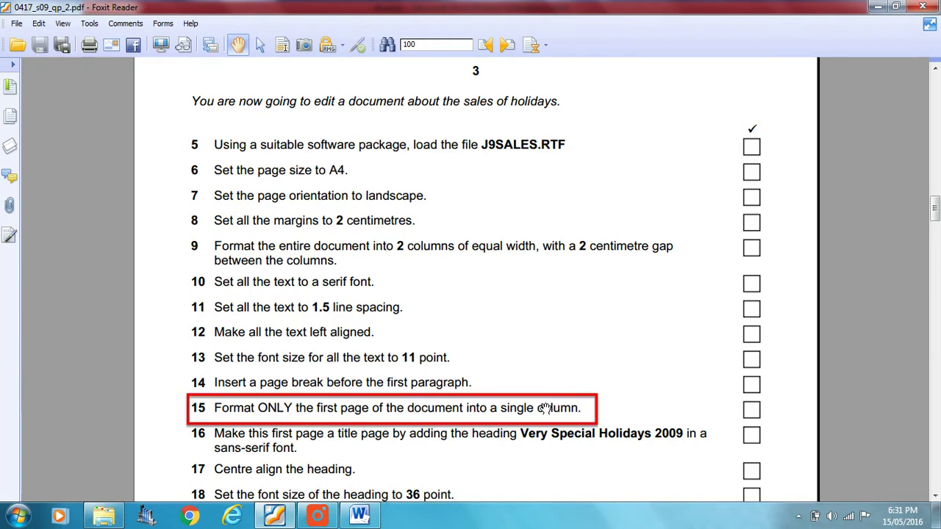
click(360, 516)
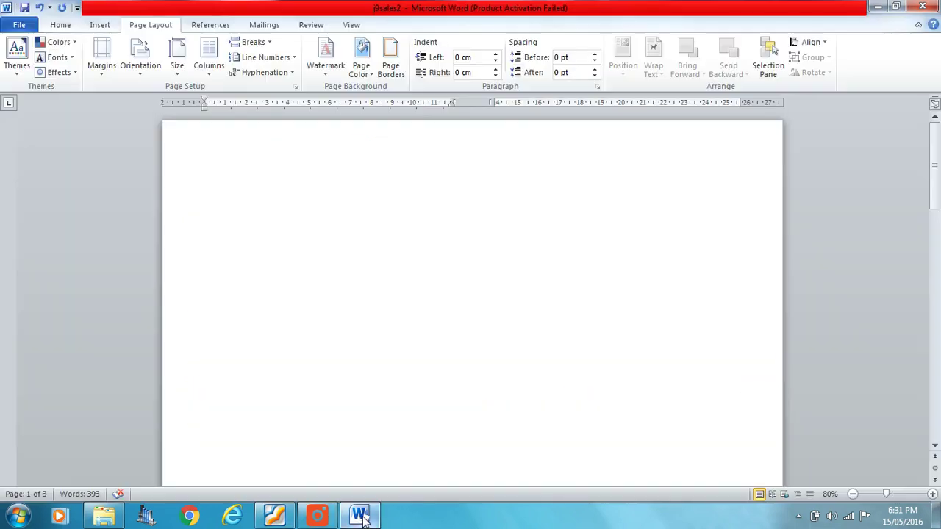
click(853, 494)
click(852, 494)
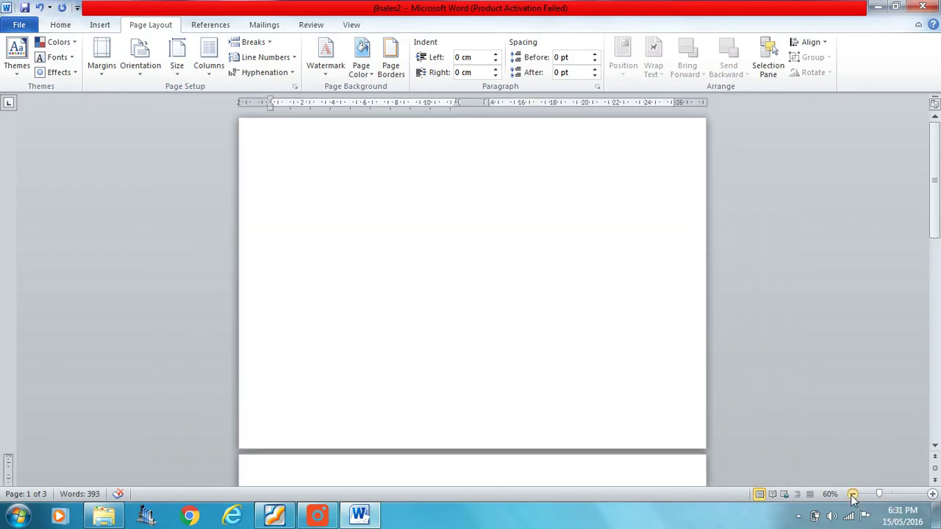
scroll(527, 329, down, 5)
double_click(295, 153)
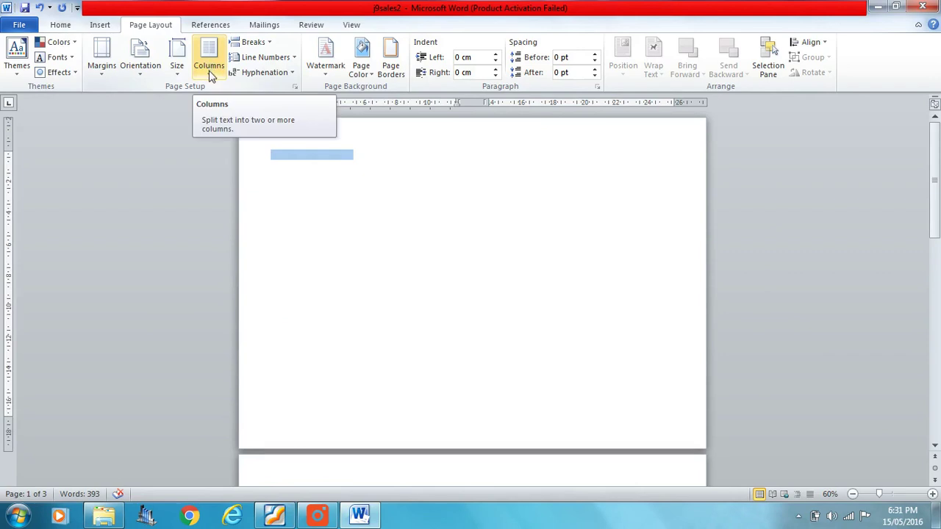
click(209, 65)
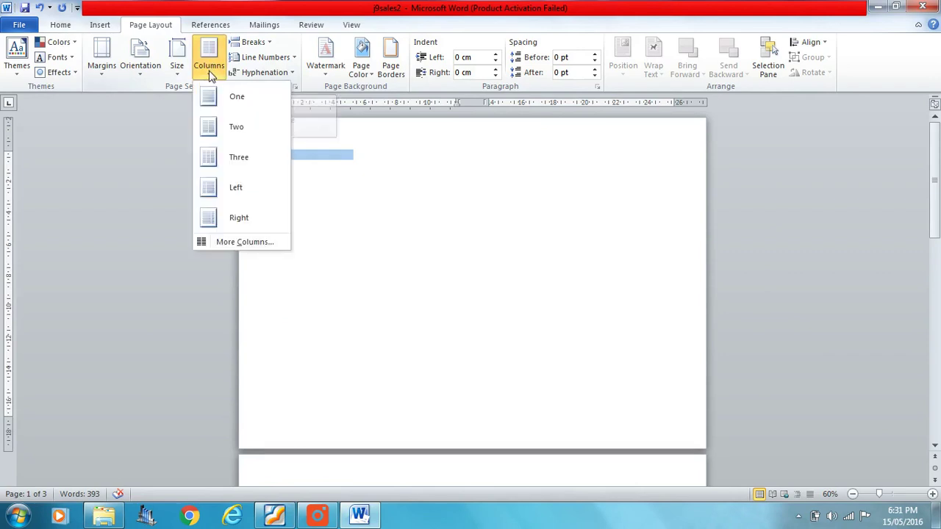
click(221, 96)
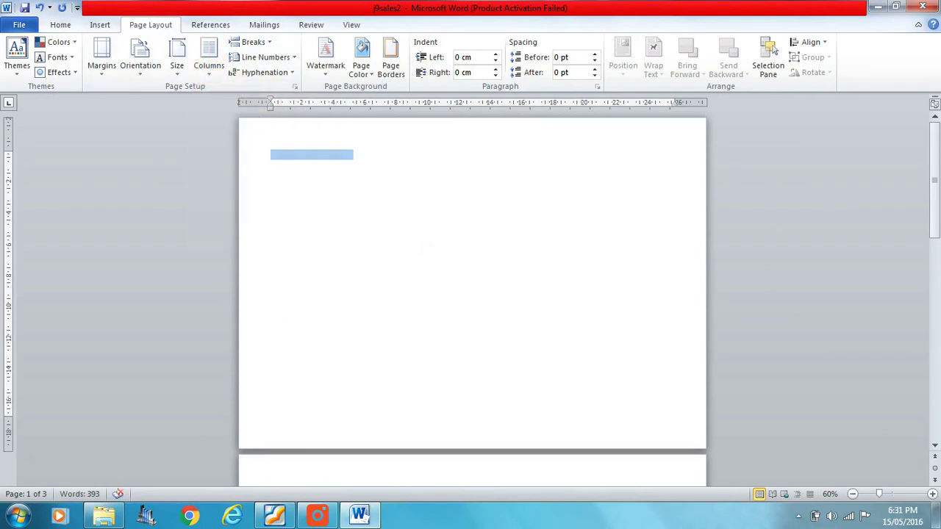
click(354, 153)
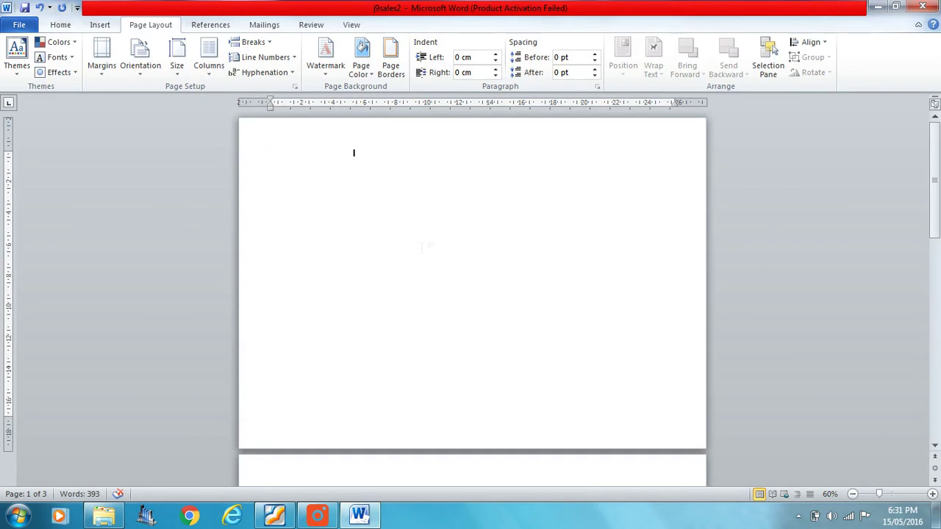
key(alt+Tab)
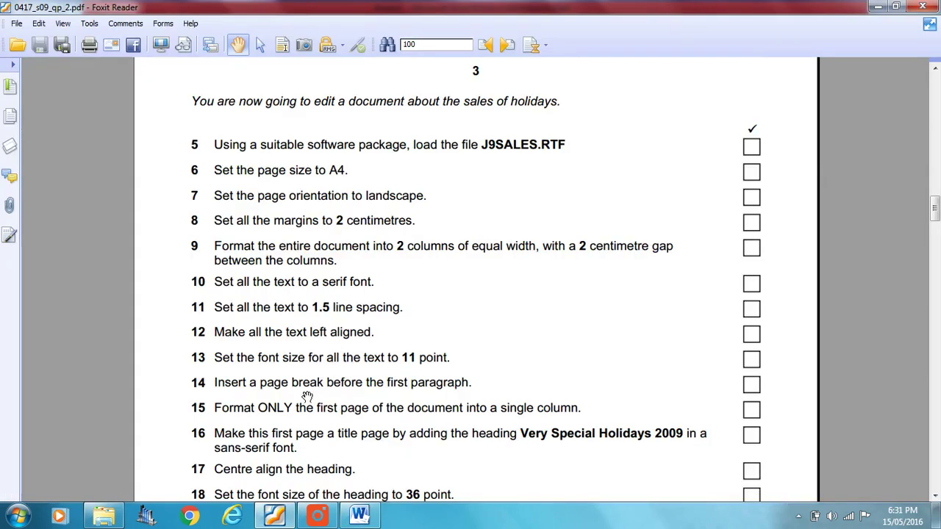
scroll(291, 440, down, 6)
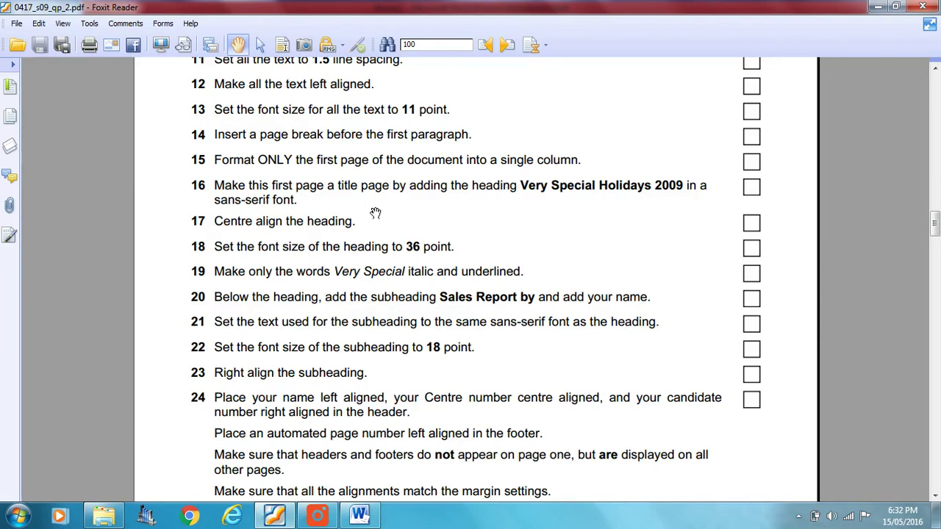
key(alt+Tab)
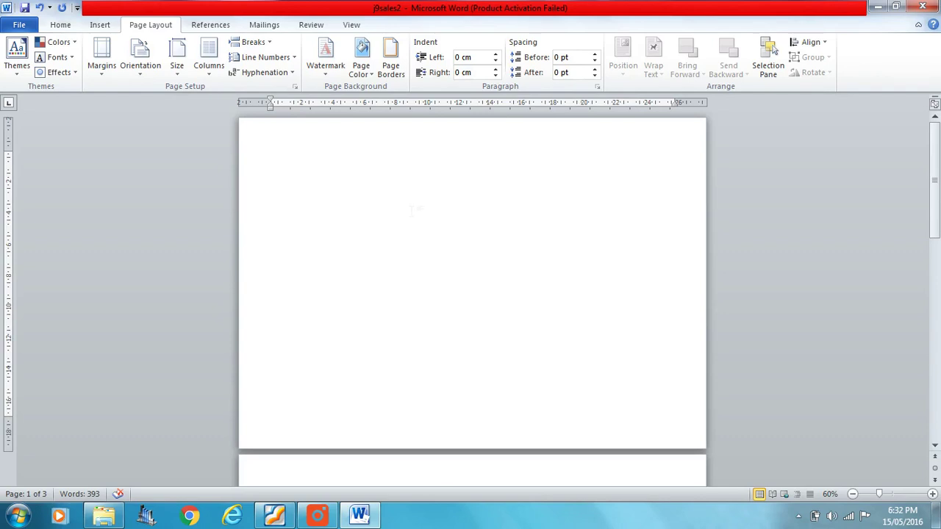
- Type the heading 'Very Special Holidays 2009' on page 1, then select its line
text(very Special Hopl)
key(BackSpace)
key(BackSpace)
text(lidays 2009)
click(275, 516)
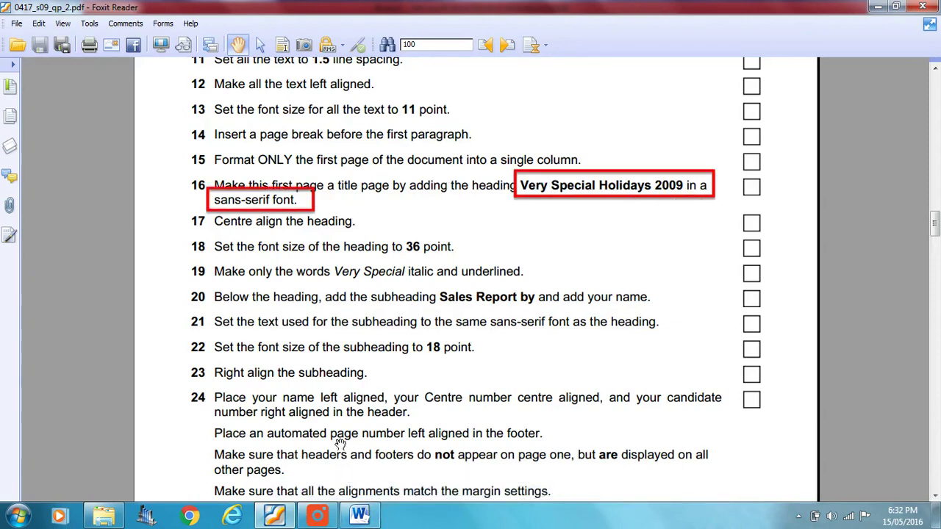
click(359, 516)
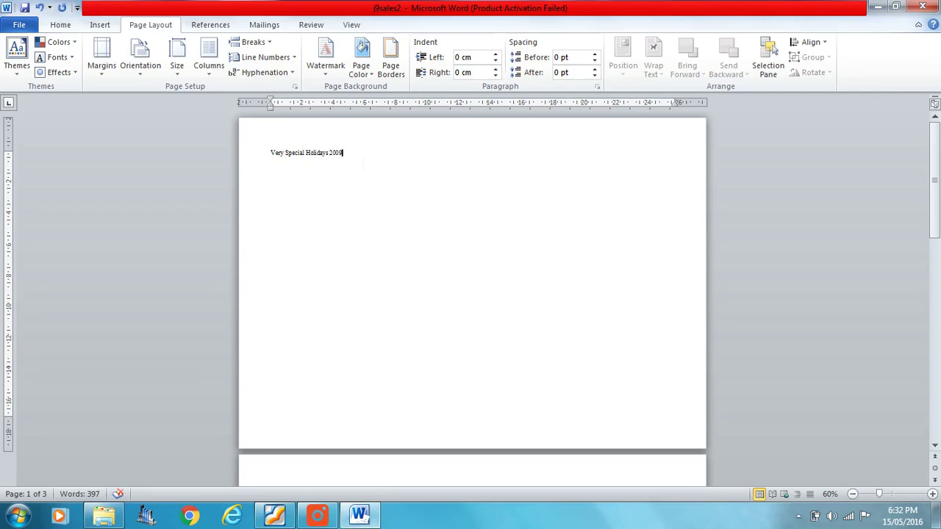
key(shift+Home)
- Format the j9sales2 heading as Arial, 36 point and centred
click(69, 24)
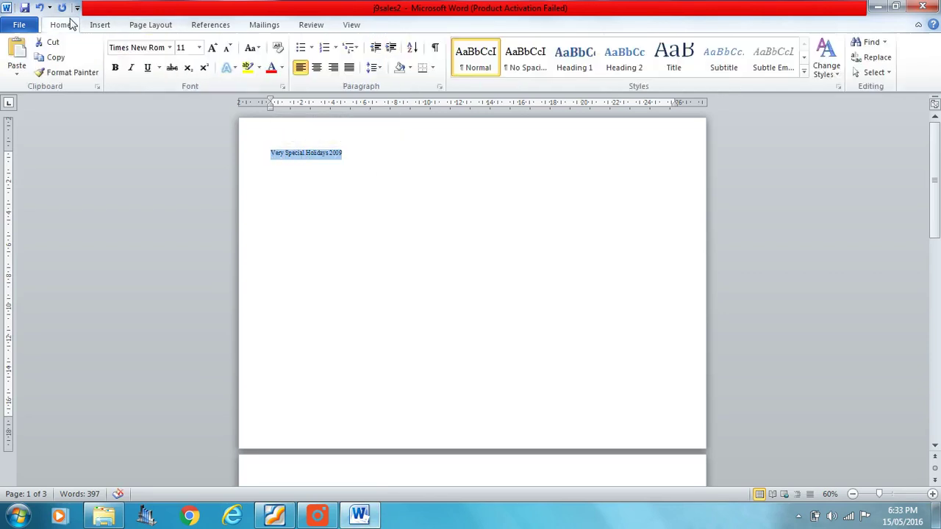
click(169, 47)
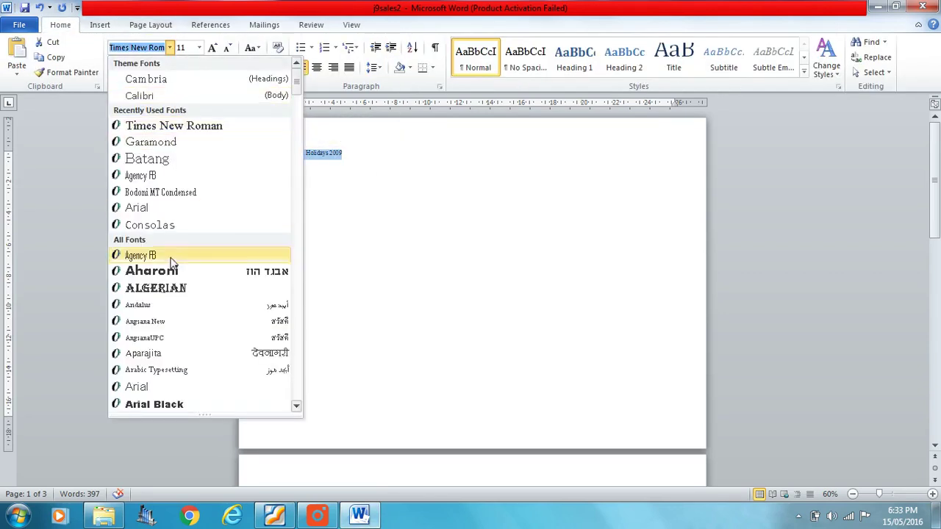
click(175, 387)
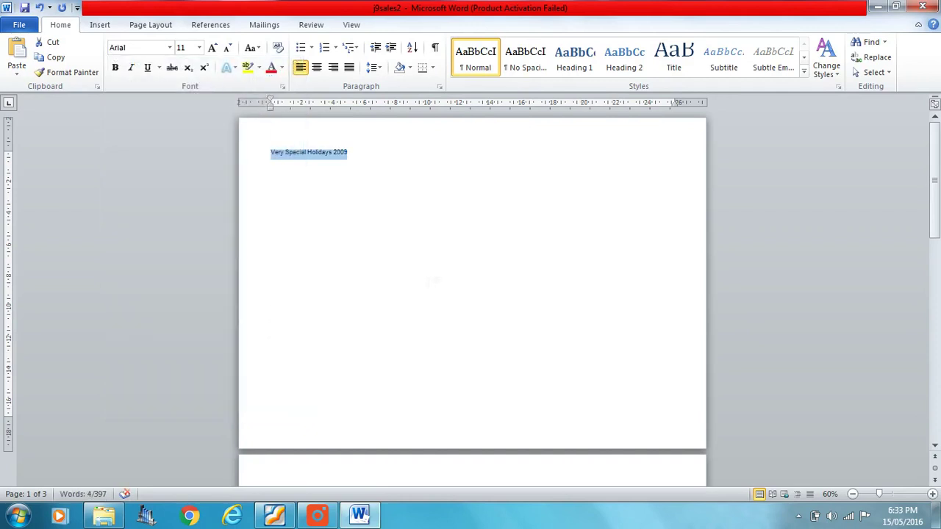
key(alt+Tab)
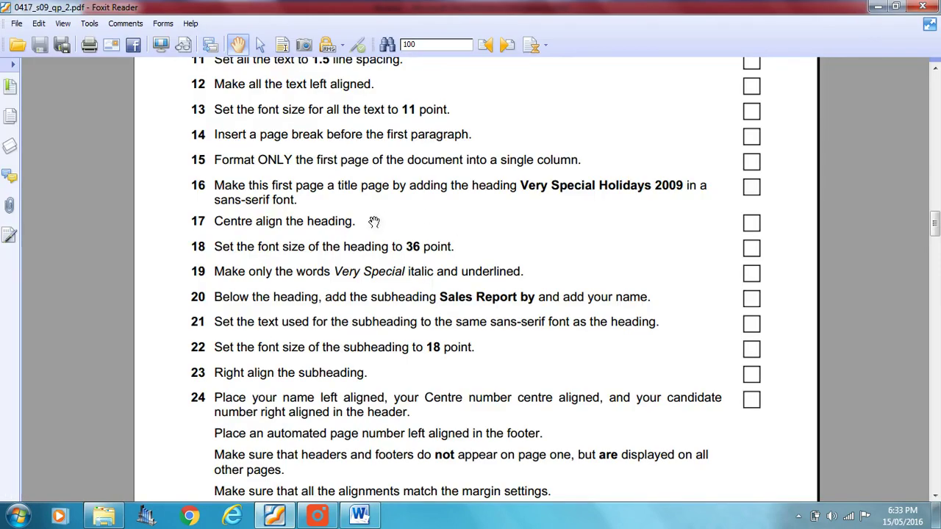
key(alt+Tab)
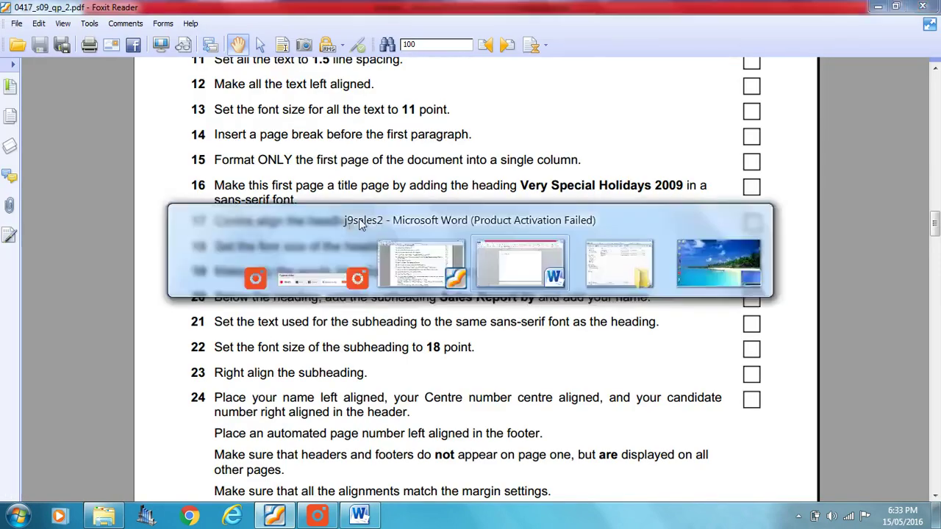
click(316, 67)
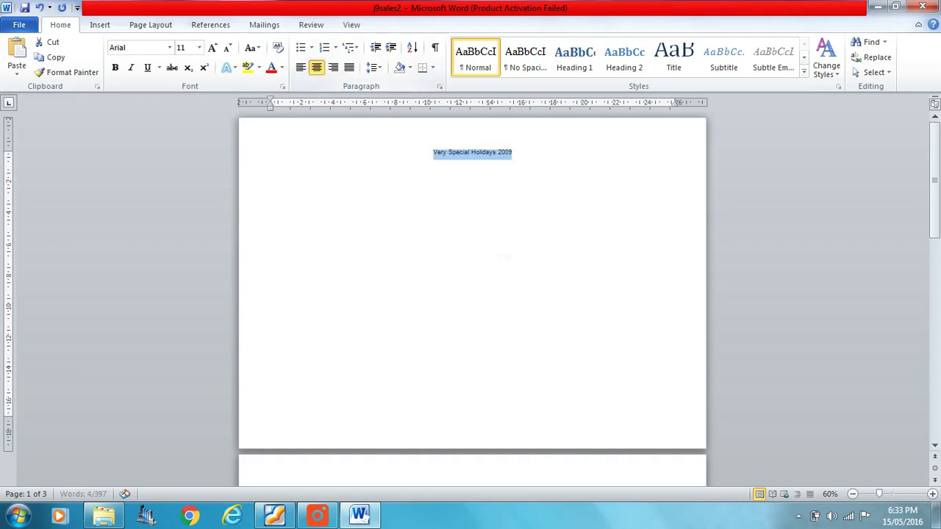
key(alt+Tab)
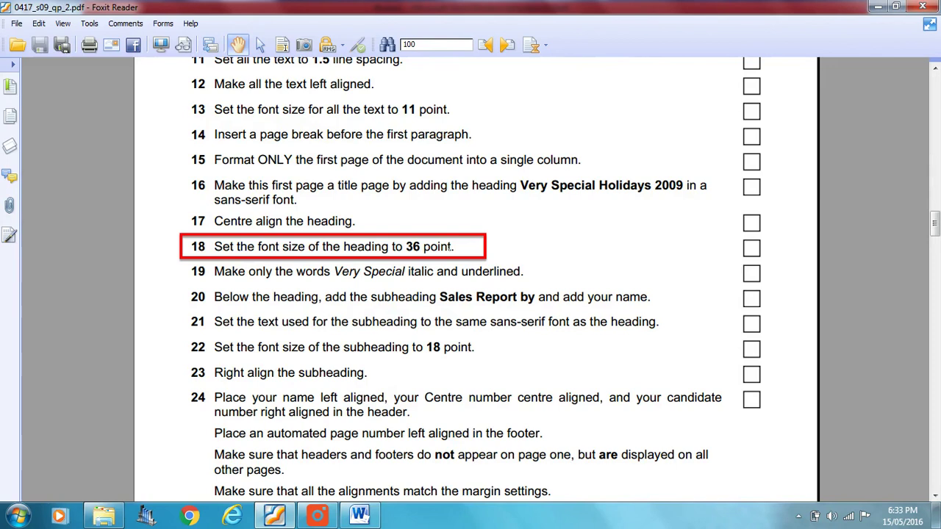
key(alt+Tab)
click(183, 47)
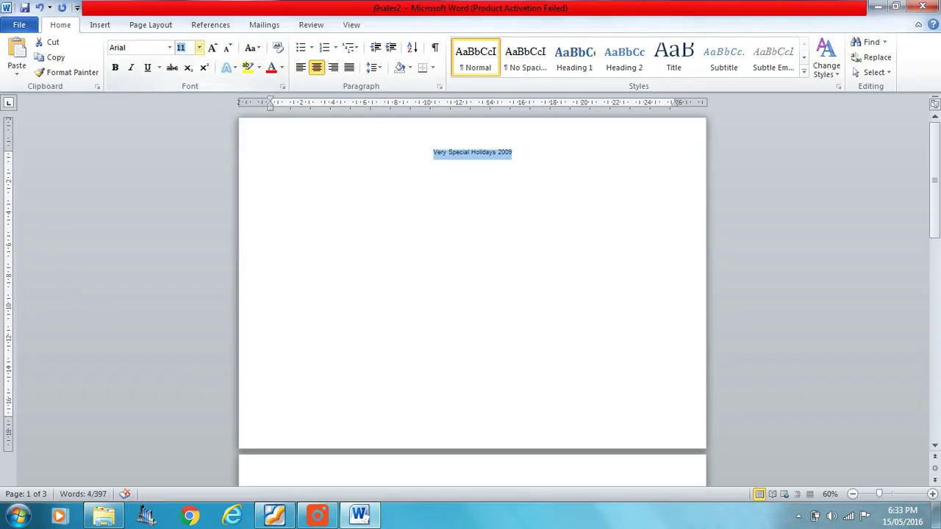
text(36)
key(Return)
click(420, 161)
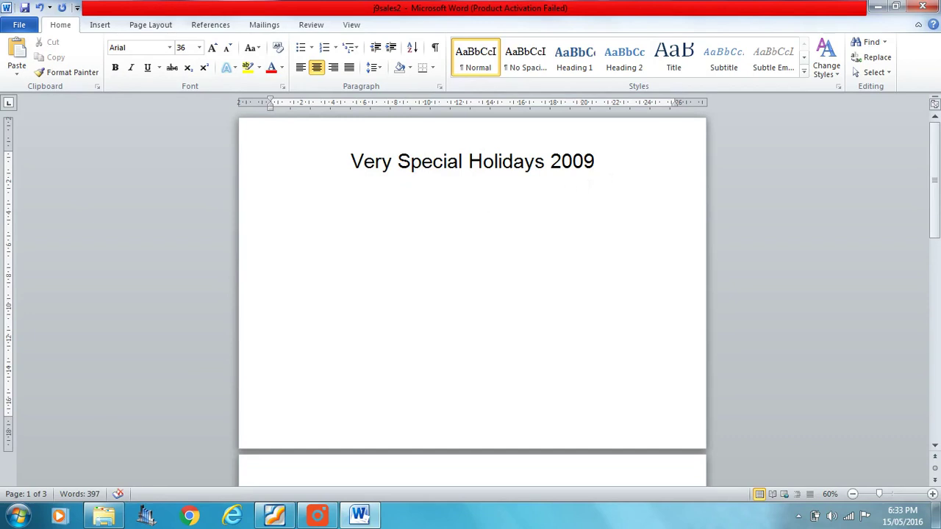
- Start a new empty line below the heading
key(End)
key(Return)
key(alt+Tab)
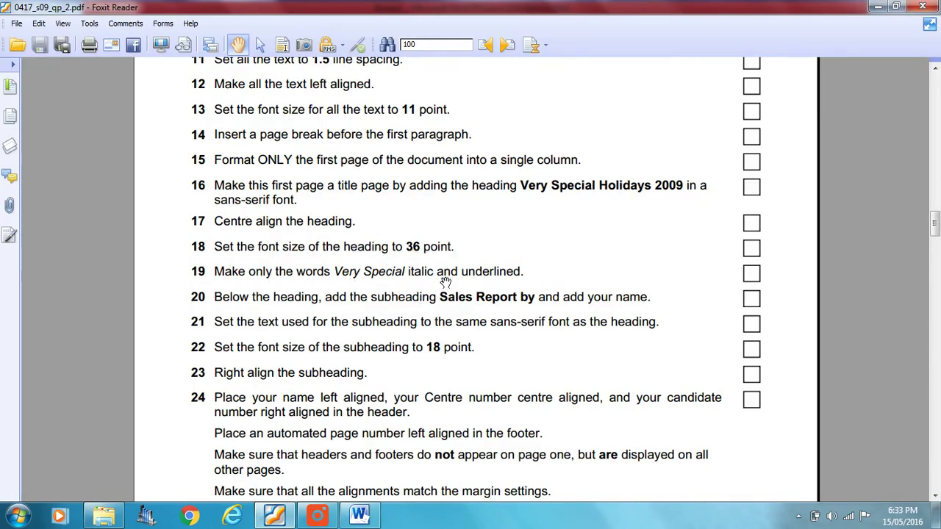
key(alt+Tab)
- Make the words 'Very Special' in the heading italic and underlined
drag(351, 162, 467, 163)
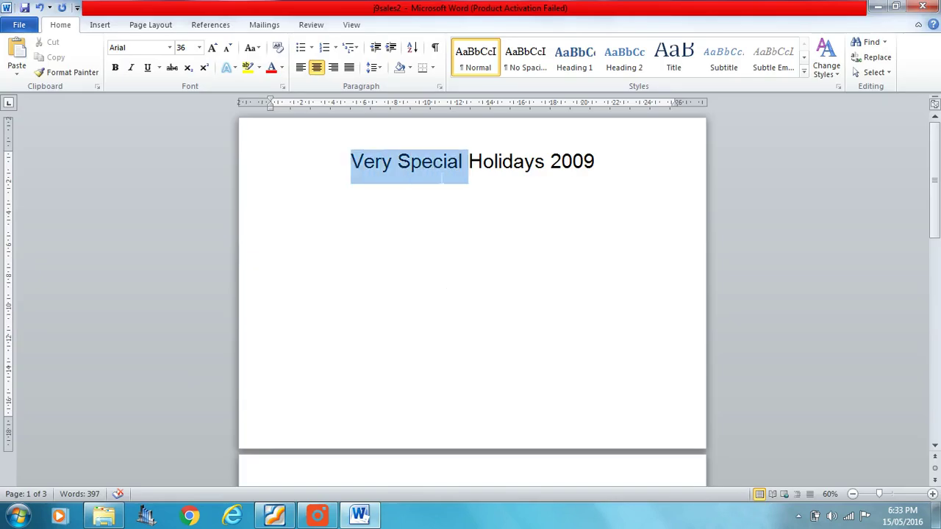
click(131, 68)
click(148, 68)
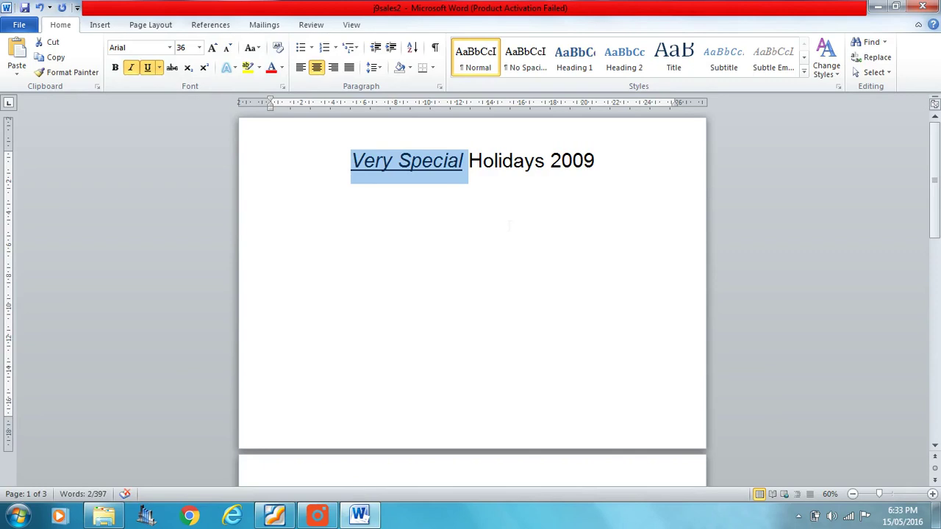
click(509, 226)
key(alt+Tab)
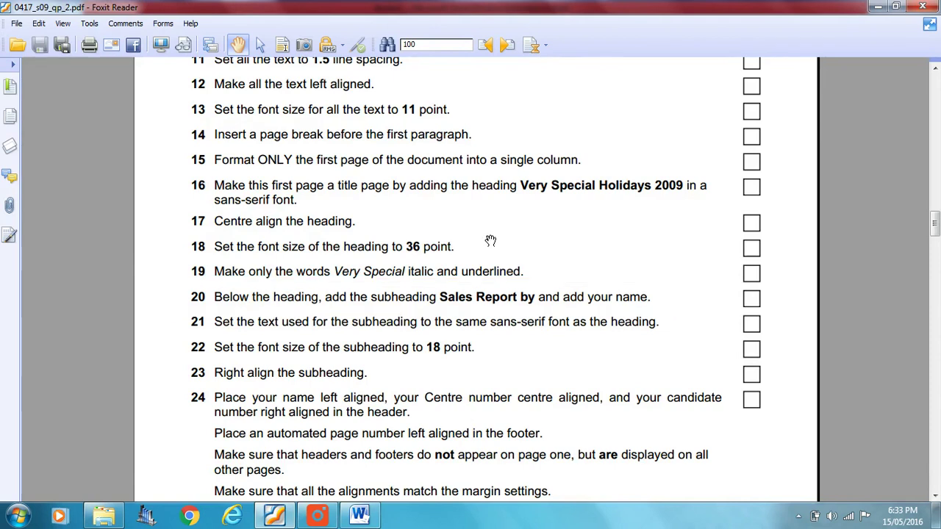
- Type the subheading 'Sales Report by' followed by the author's name below the heading
key(alt+Tab)
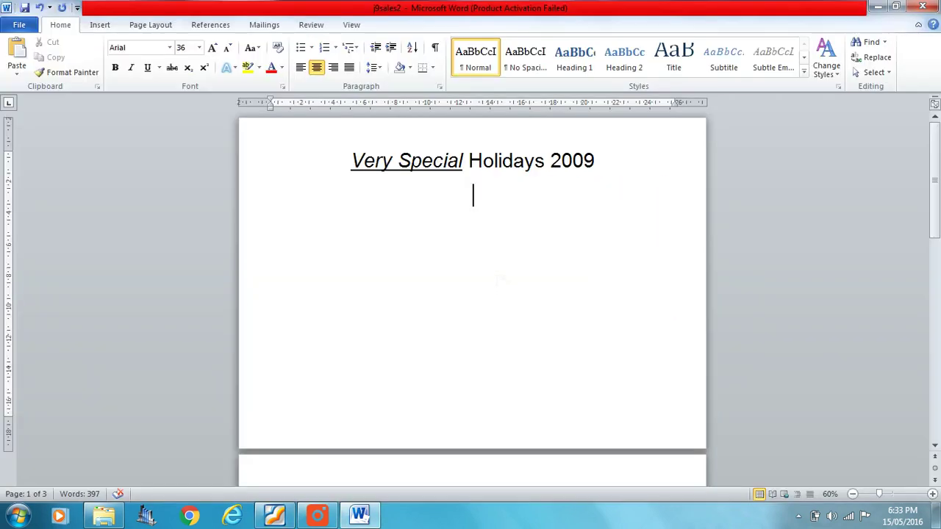
text(Sales Report)
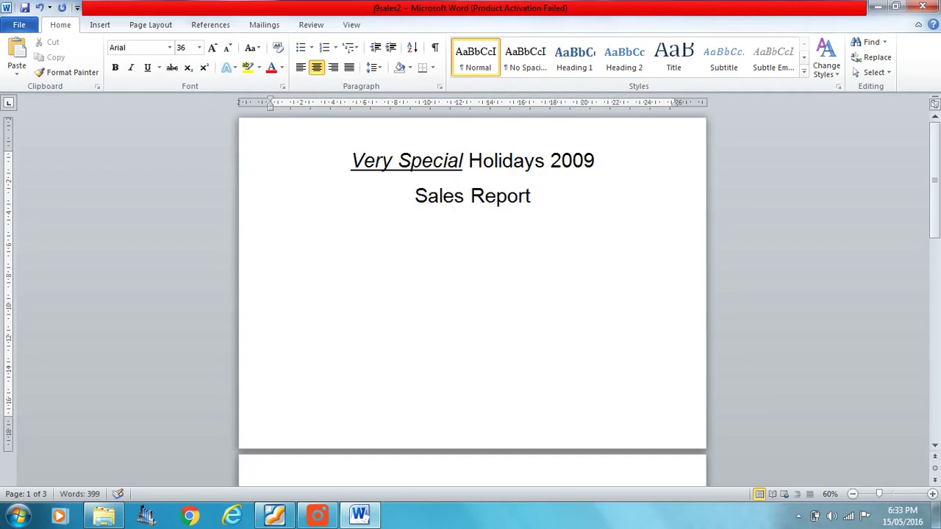
text( by)
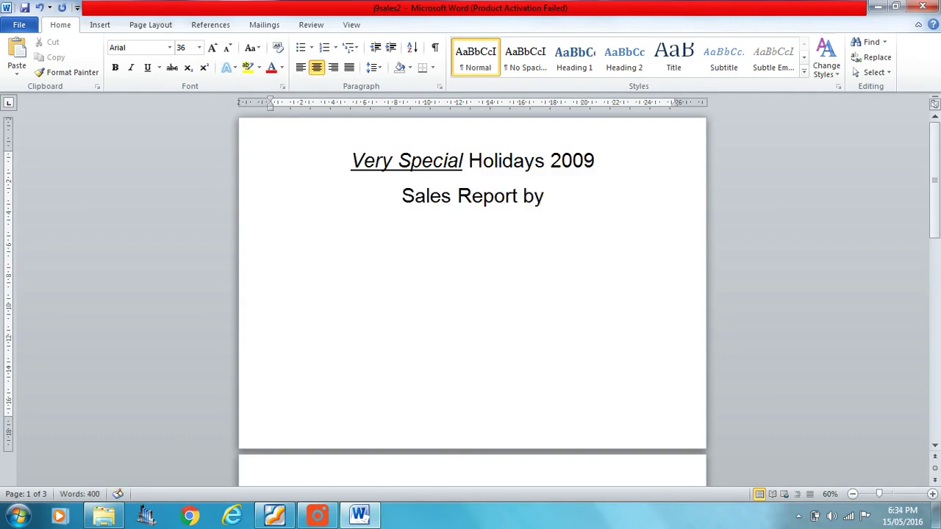
text( M.McColl)
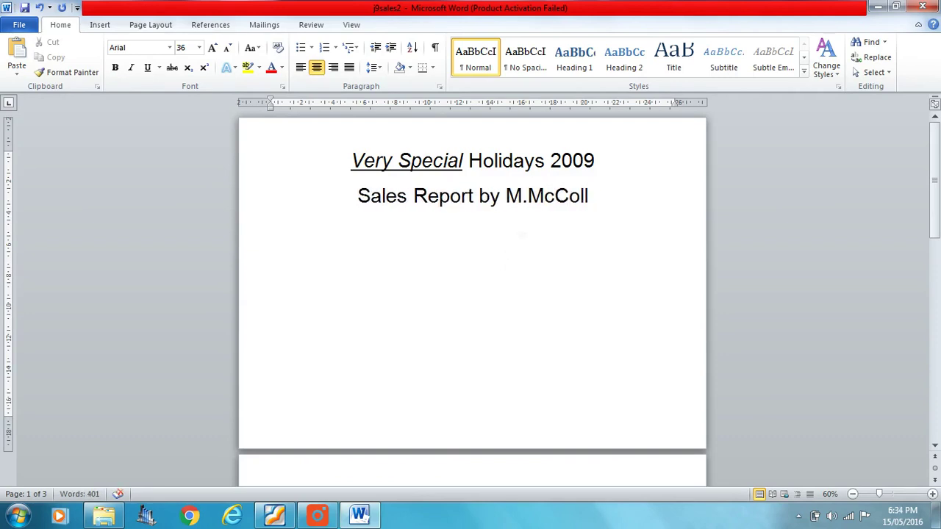
key(alt+Tab)
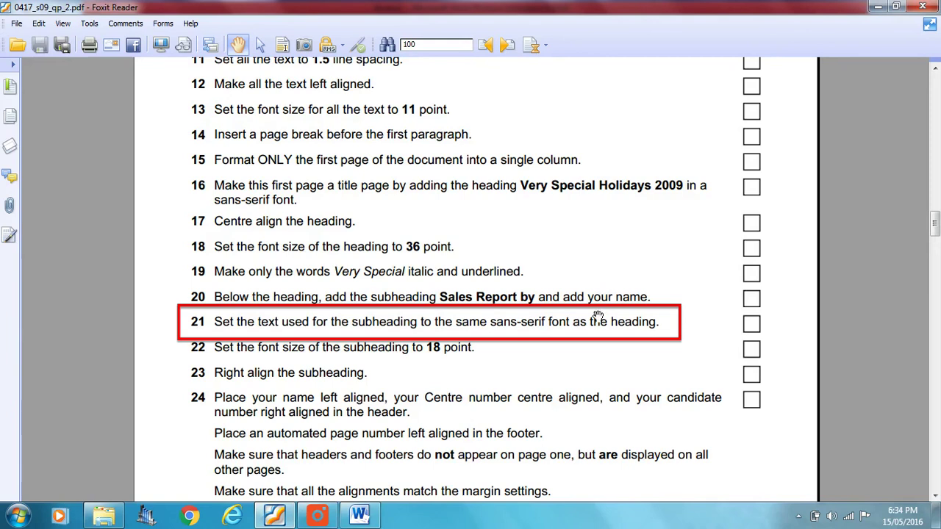
- Set the whole subheading line to 18 point
key(alt+Tab)
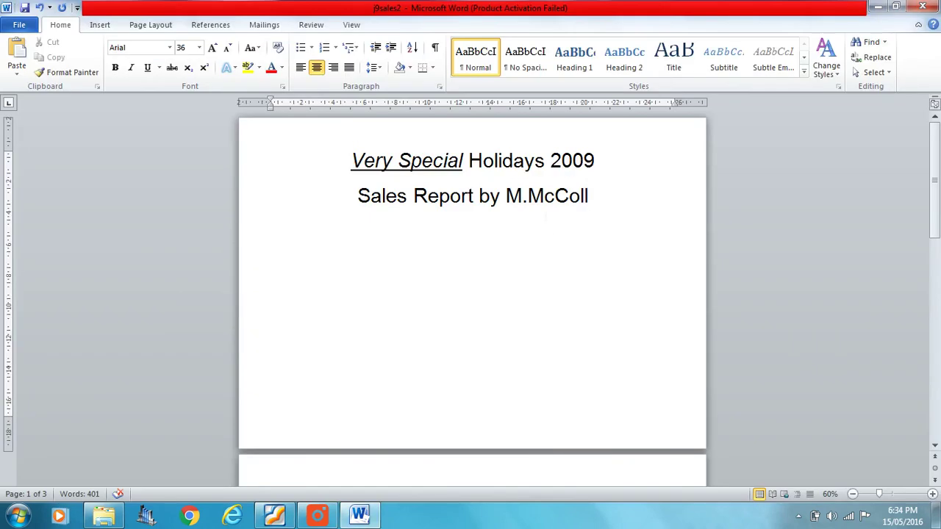
key(alt+Tab)
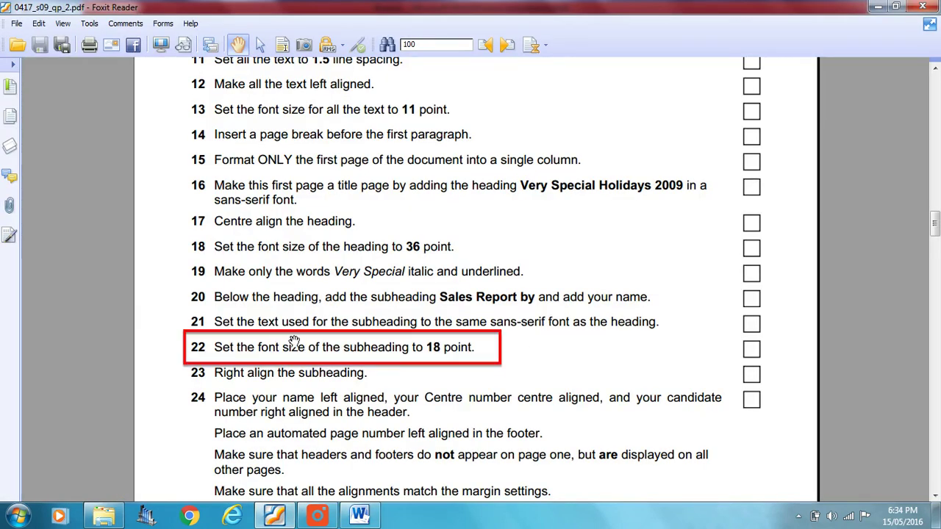
key(alt+Tab)
drag(588, 198, 357, 199)
click(182, 47)
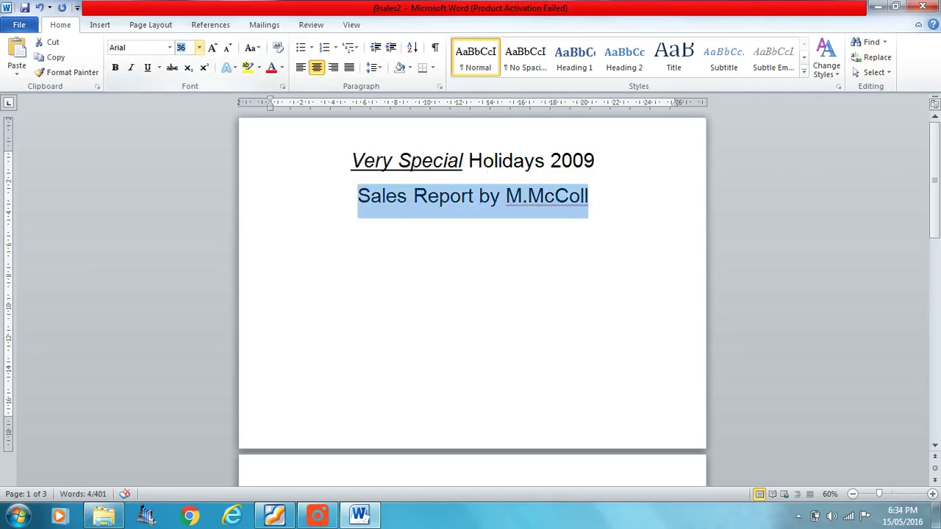
text(18)
key(Return)
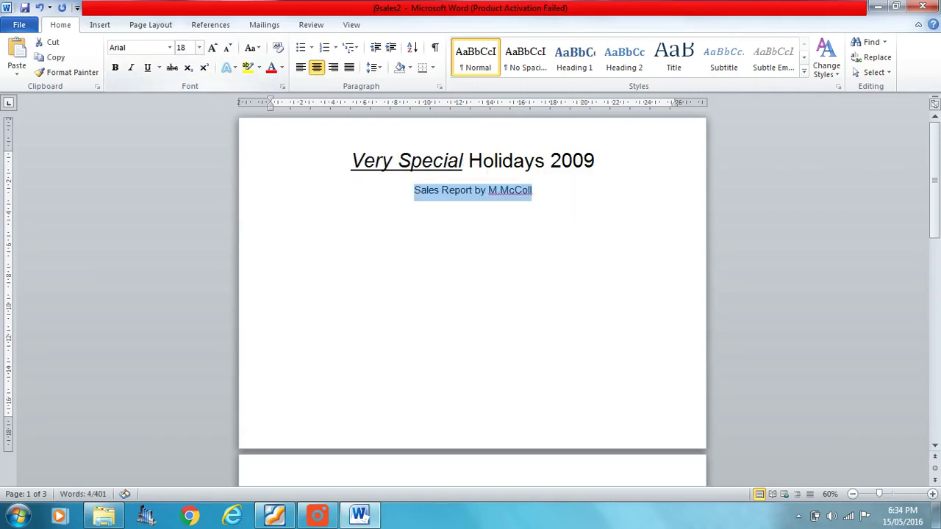
- Right-align the subheading, then check the next tasks in the PDF
key(alt+Tab)
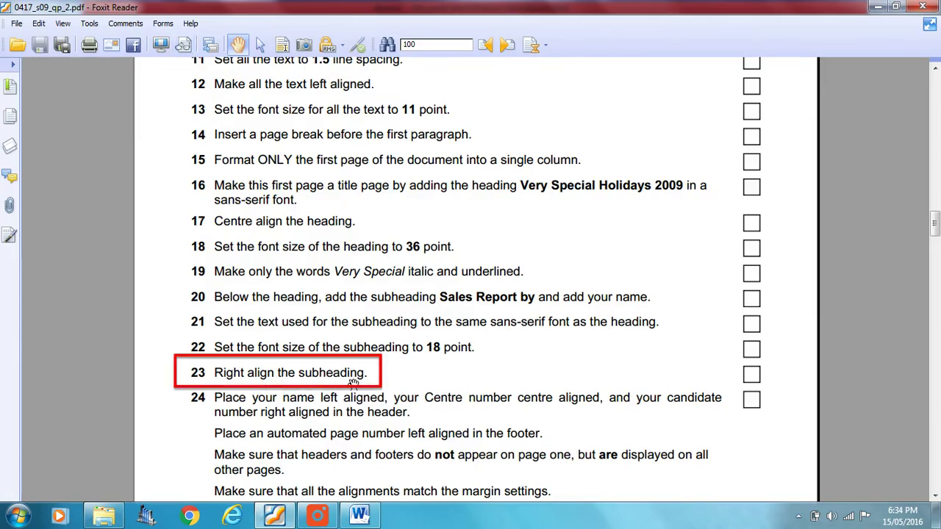
key(alt+Tab)
click(333, 67)
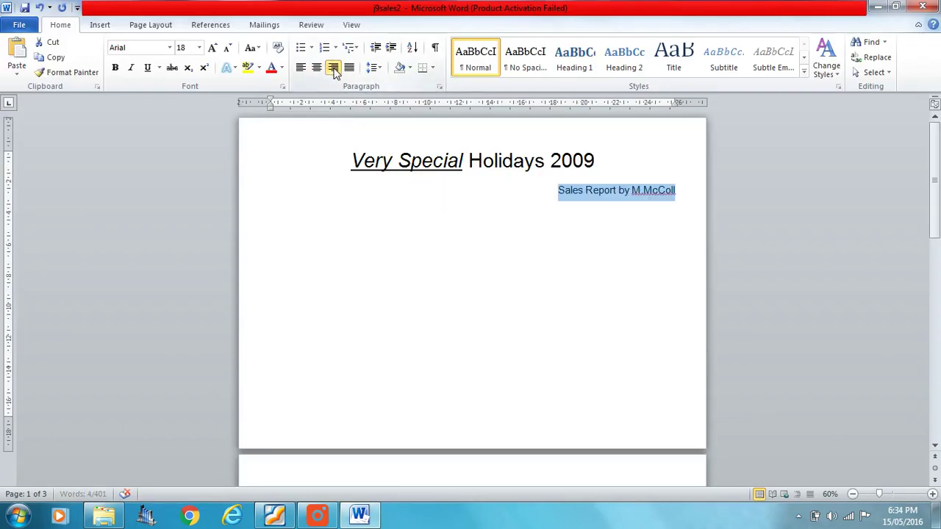
key(alt+Tab)
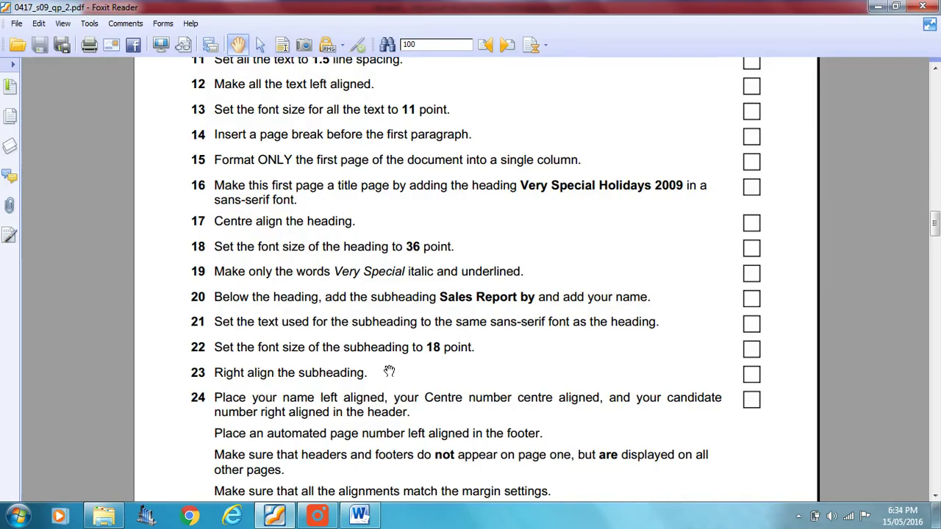
scroll(397, 370, down, 3)
scroll(403, 369, down, 1)
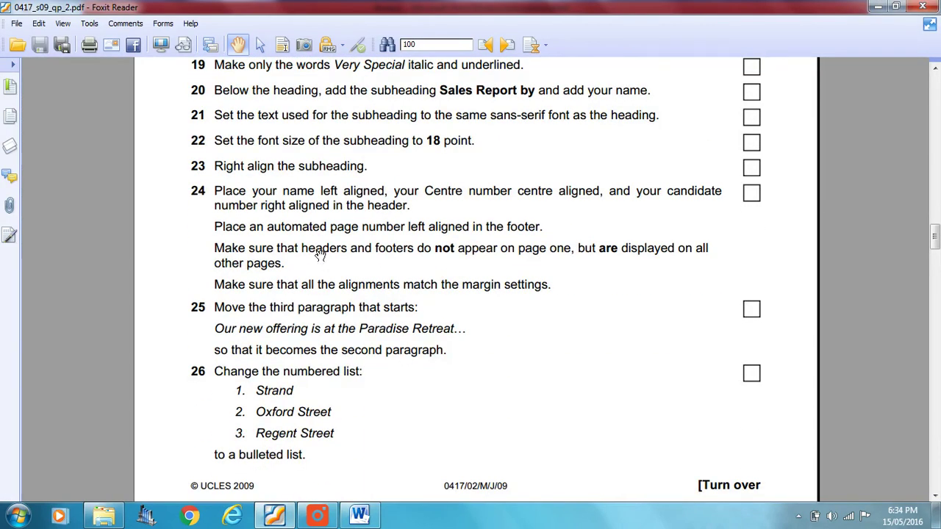
key(alt+Tab)
key(Left)
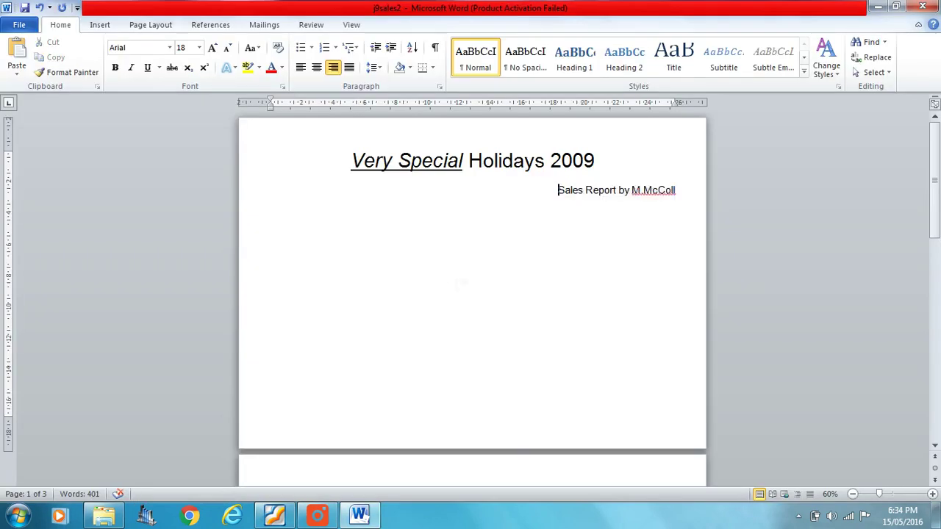
key(alt+Tab)
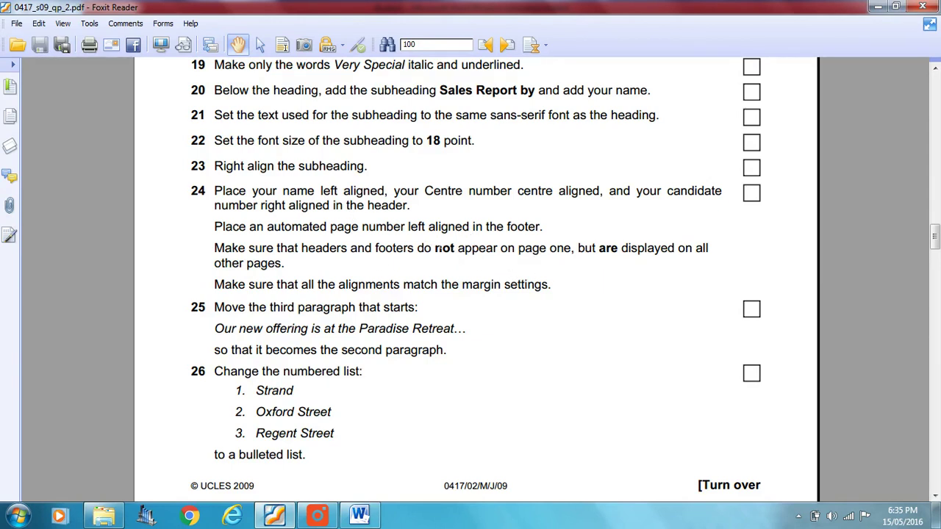
- Insert a blank three-part header into the report
key(alt+Tab)
scroll(472, 294, down, 3)
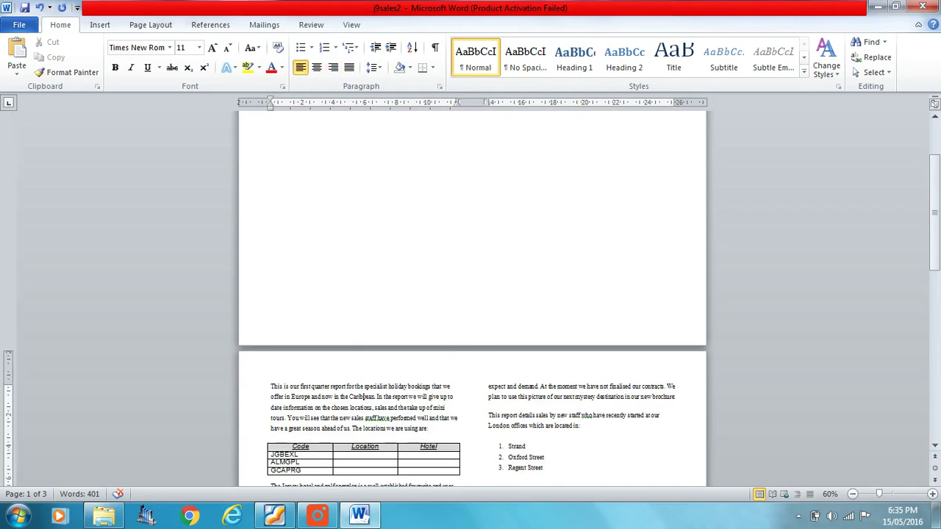
click(109, 25)
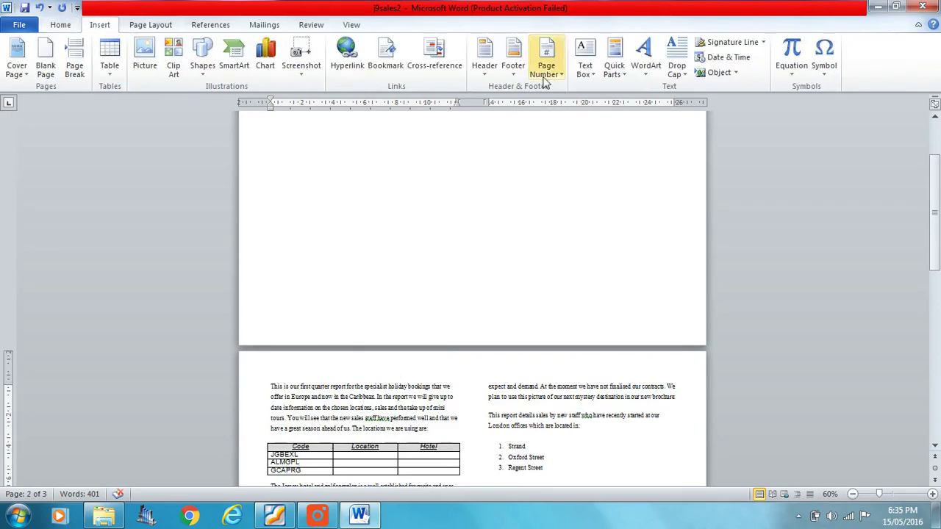
click(487, 62)
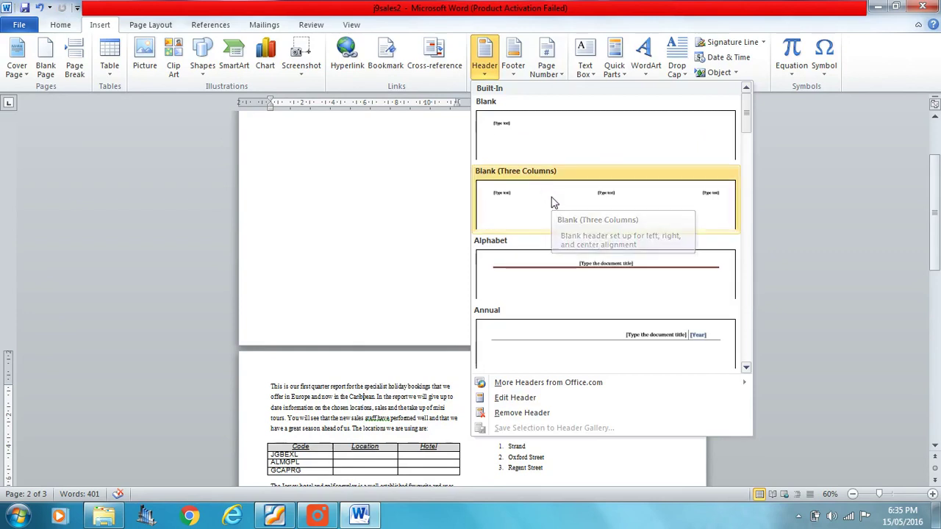
click(553, 203)
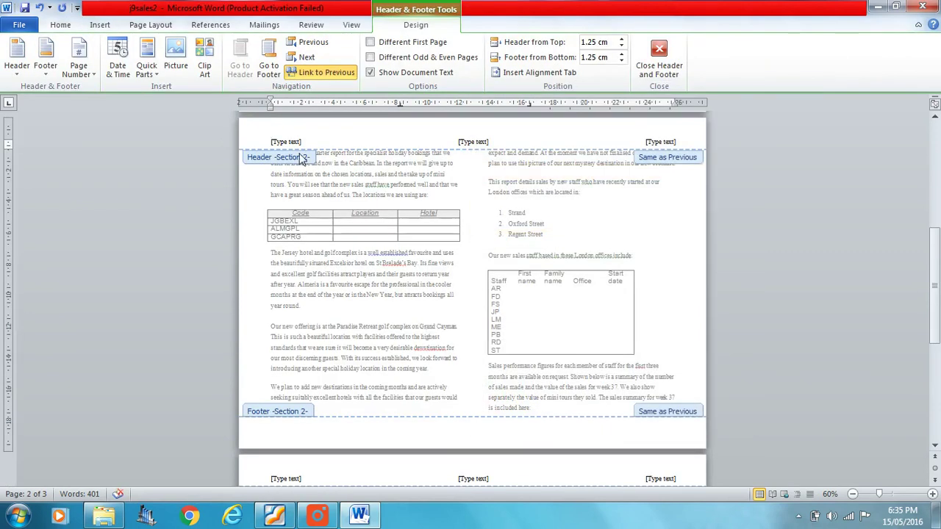
scroll(379, 205, up, 1)
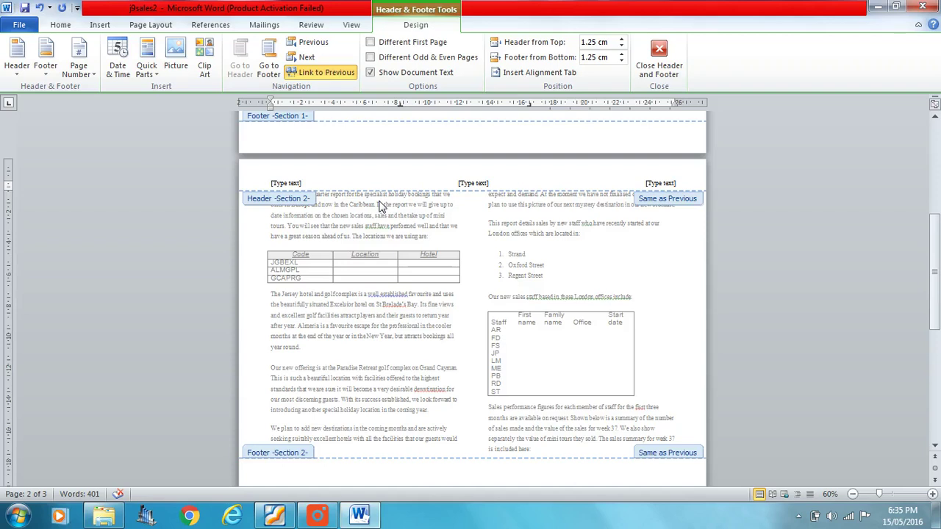
scroll(373, 216, up, 1)
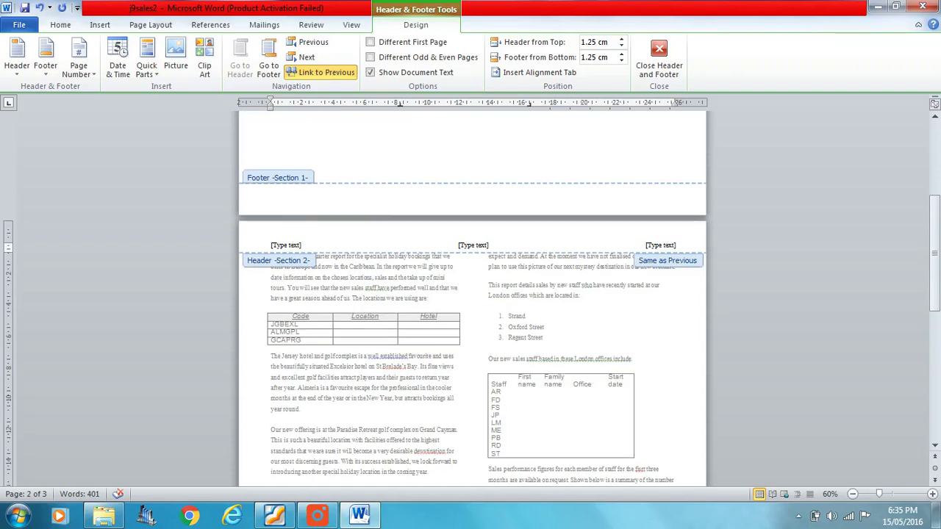
- Fill the header left to right with the author's name, centre number and candidate number
click(286, 245)
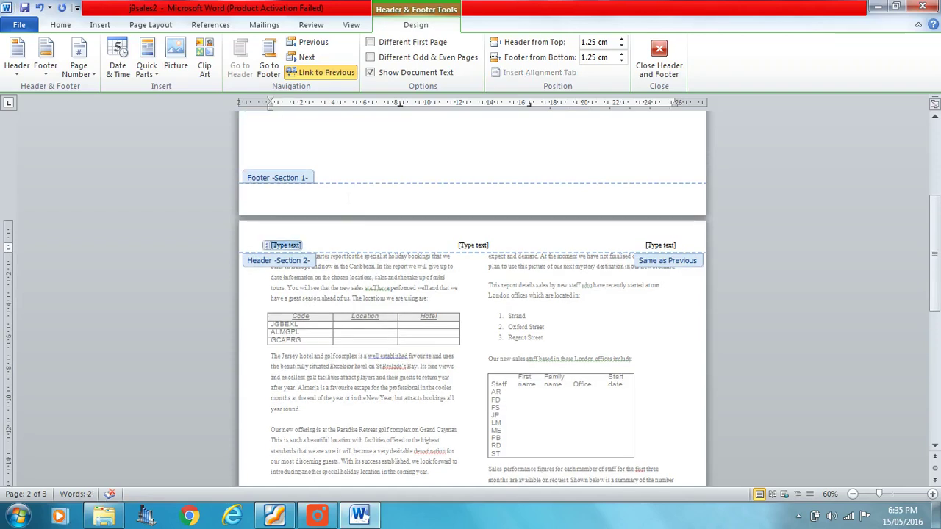
text(M)
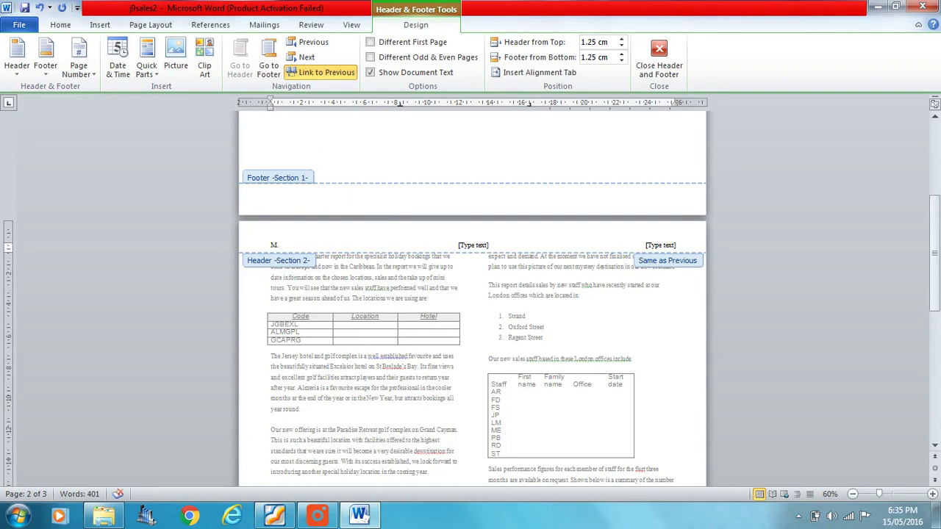
text(.McColl)
click(276, 516)
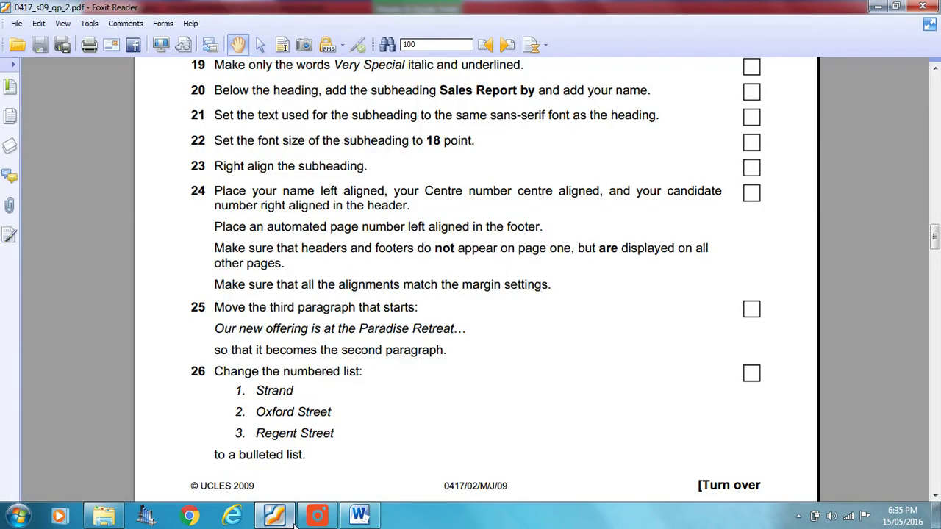
click(360, 516)
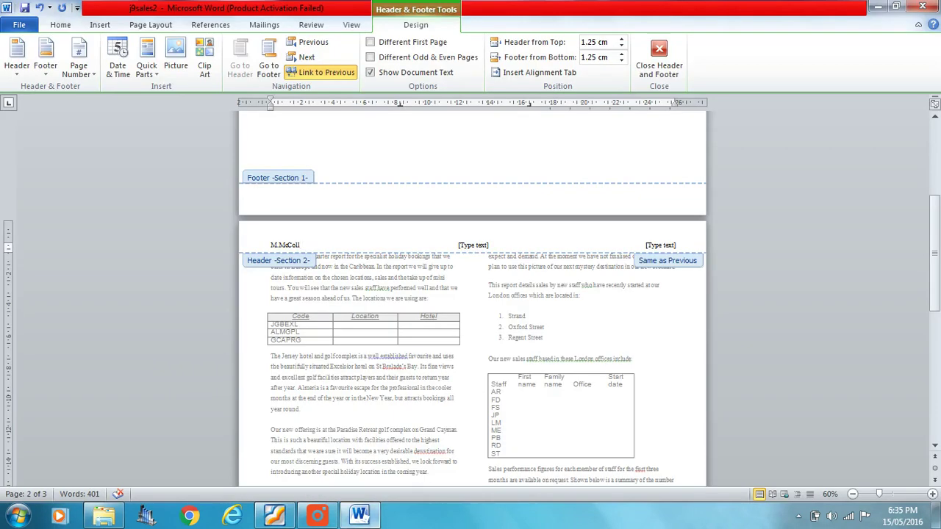
click(473, 244)
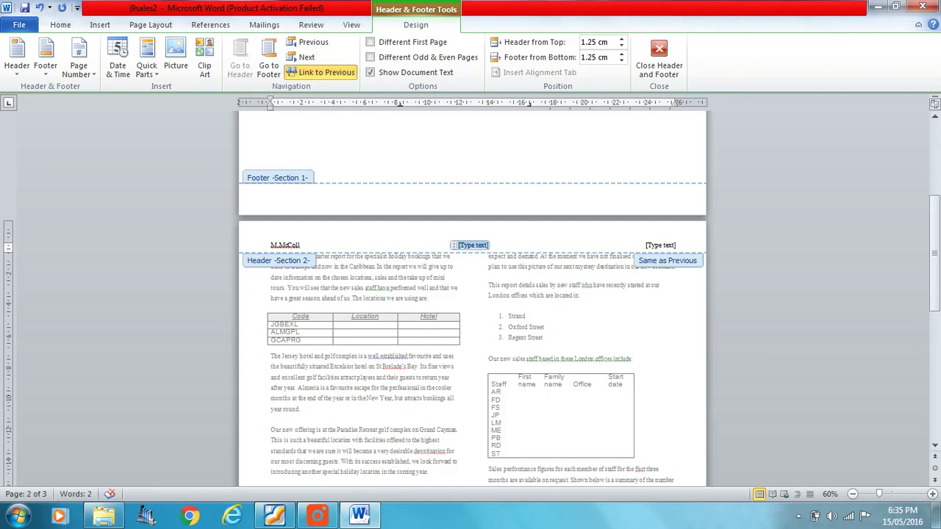
text(AB123)
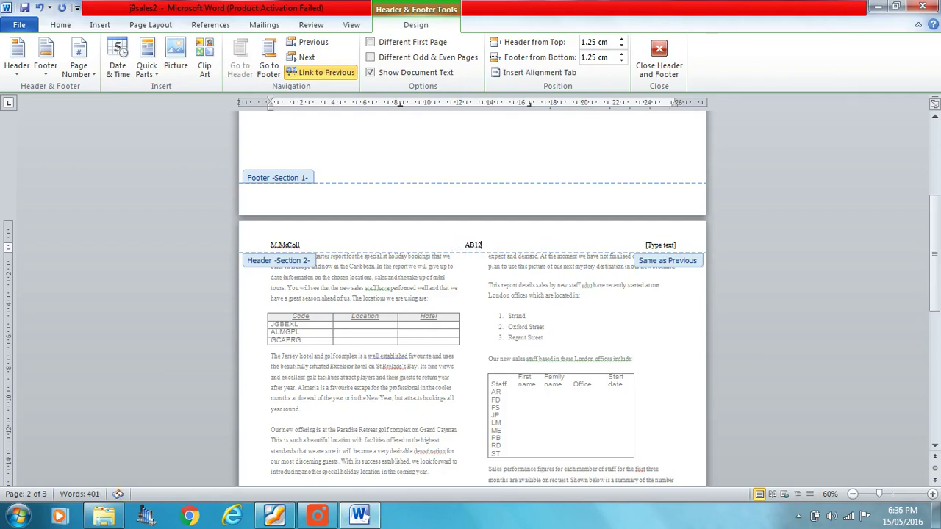
click(661, 244)
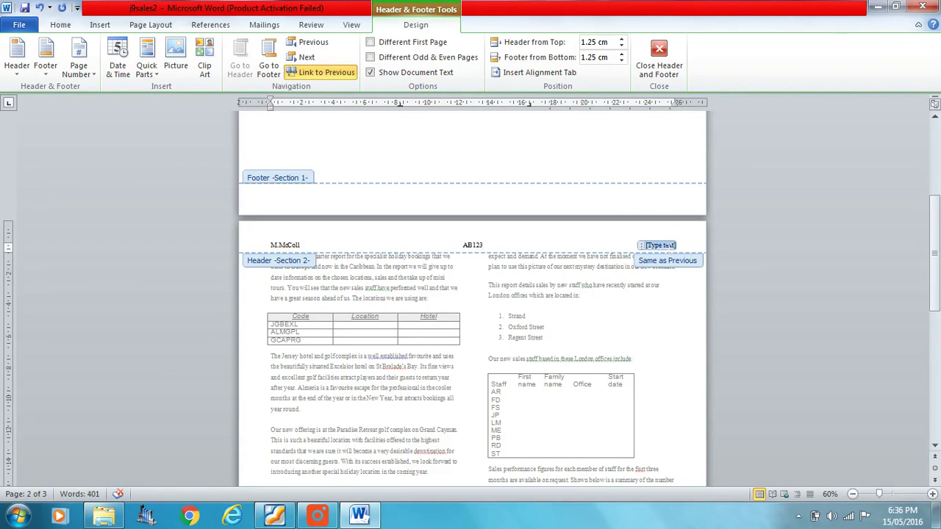
text(9999)
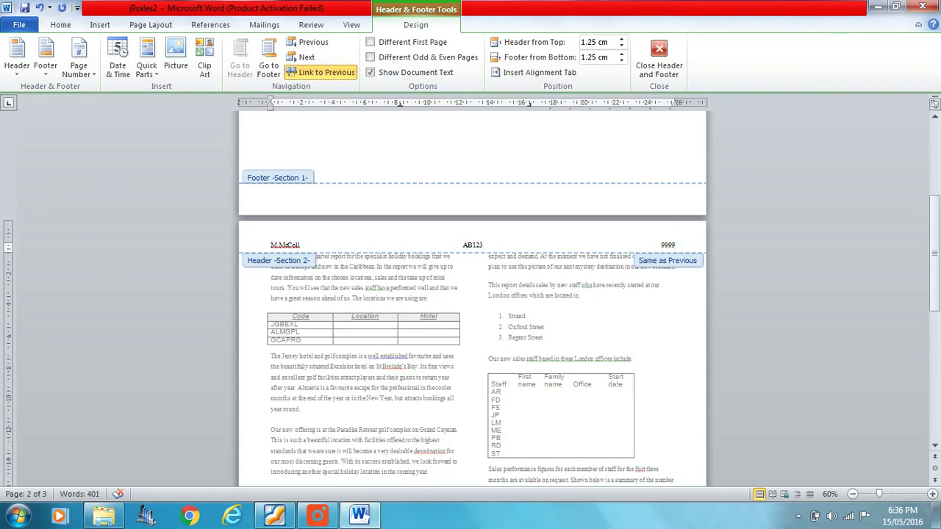
scroll(662, 336, up, 5)
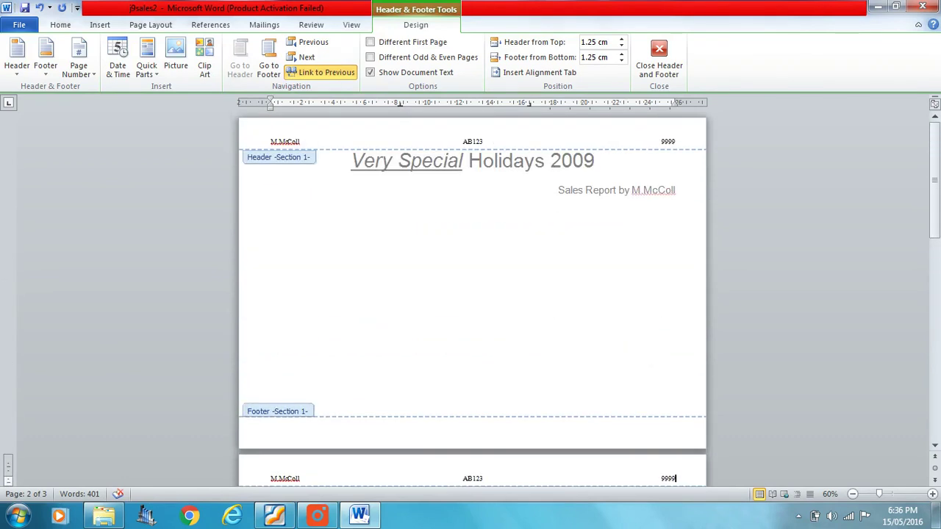
- Turn on Different First Page so the title page has its own empty header
click(669, 65)
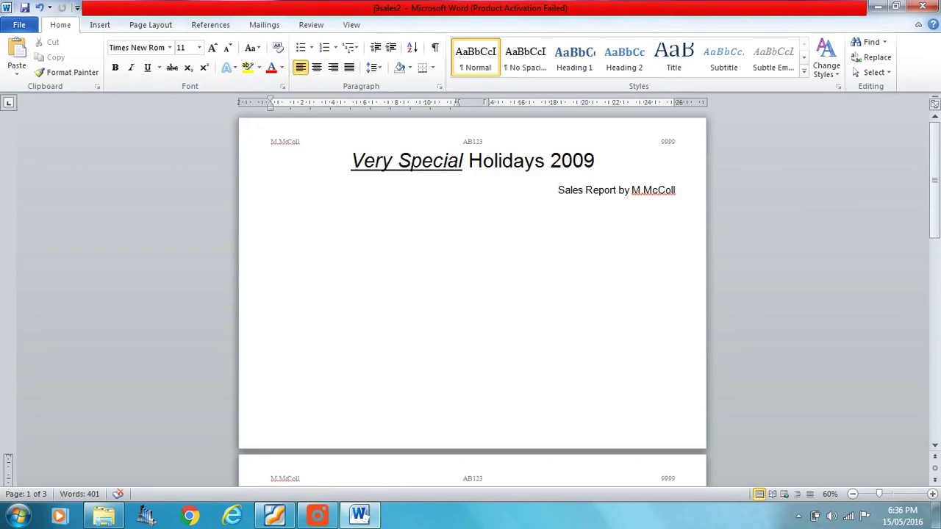
double_click(301, 143)
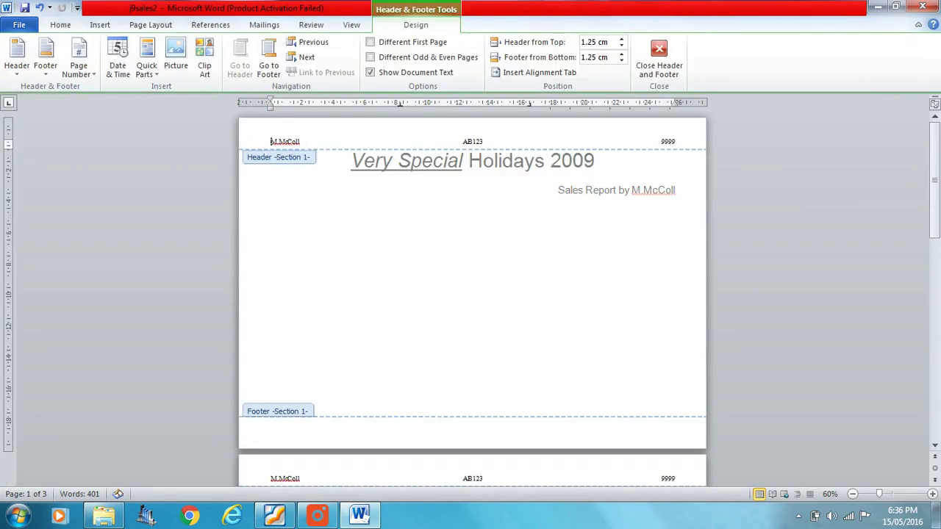
click(406, 44)
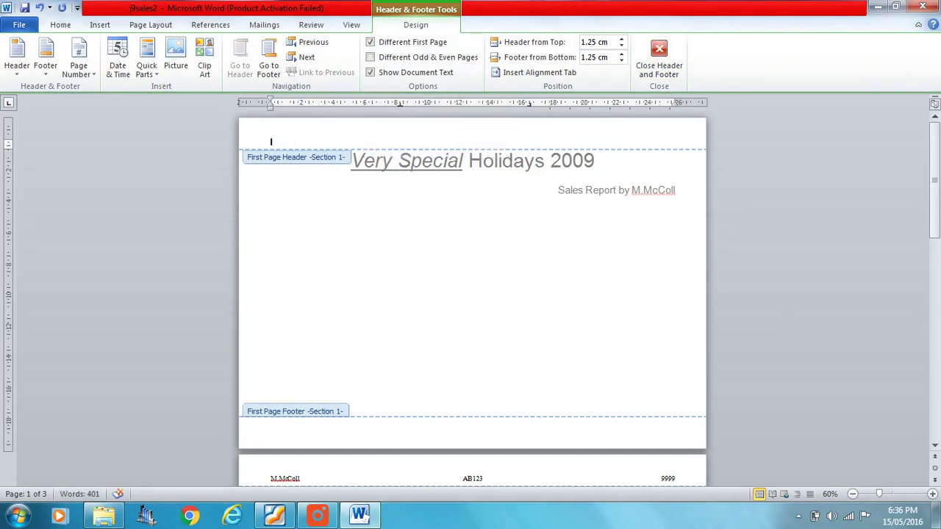
scroll(642, 177, down, 2)
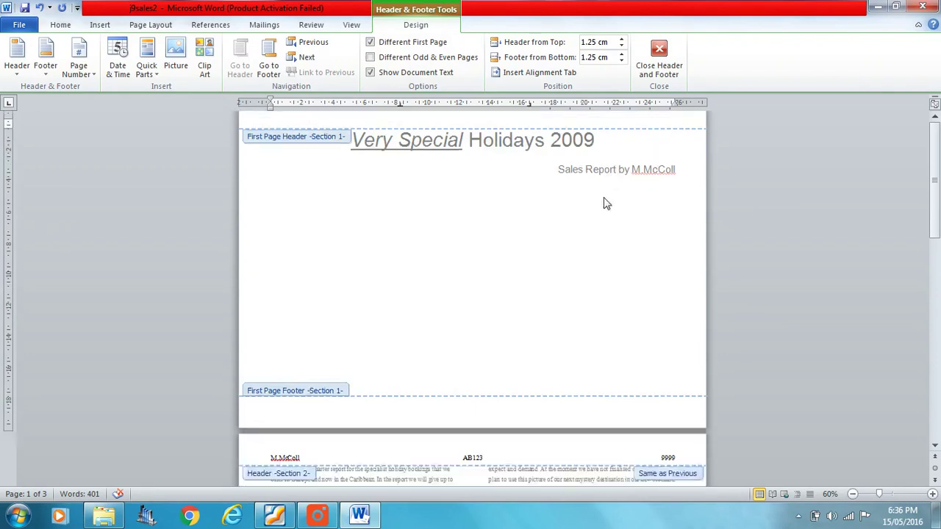
click(671, 58)
- Reread task 24's footer requirement in the PDF and return to the report
scroll(545, 220, down, 10)
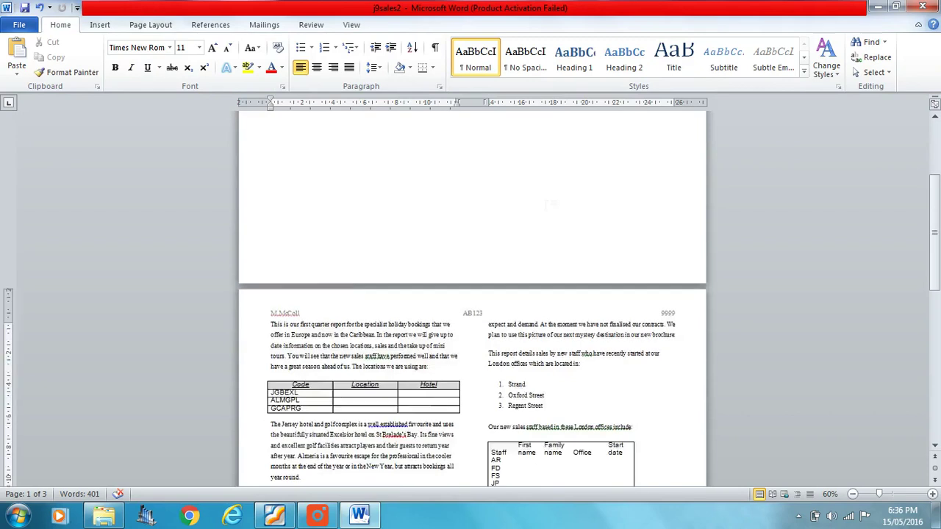
scroll(545, 221, down, 3)
scroll(545, 221, up, 6)
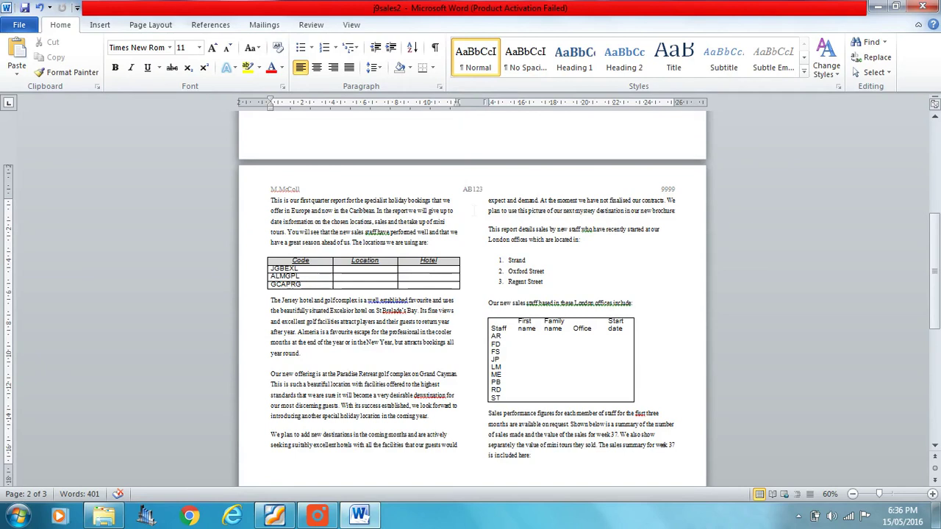
scroll(472, 312, down, 1)
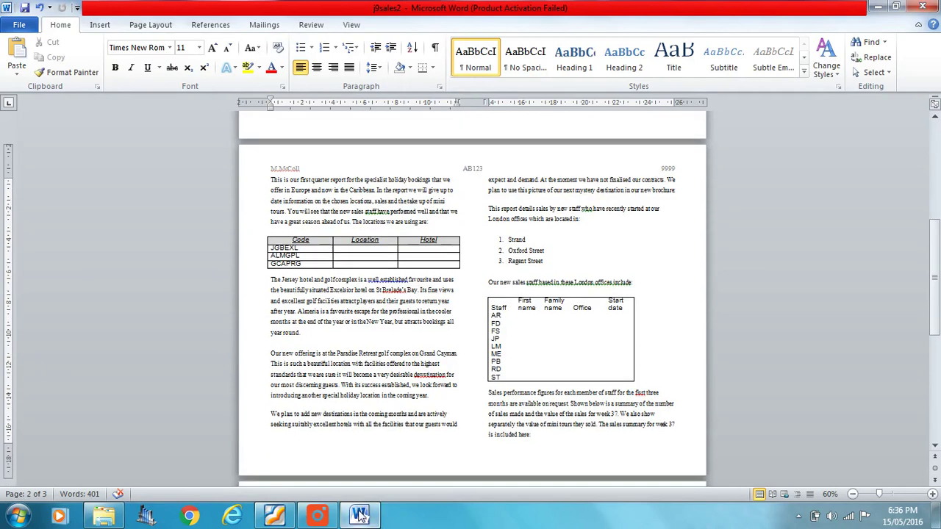
mouse_move(326, 515)
click(325, 408)
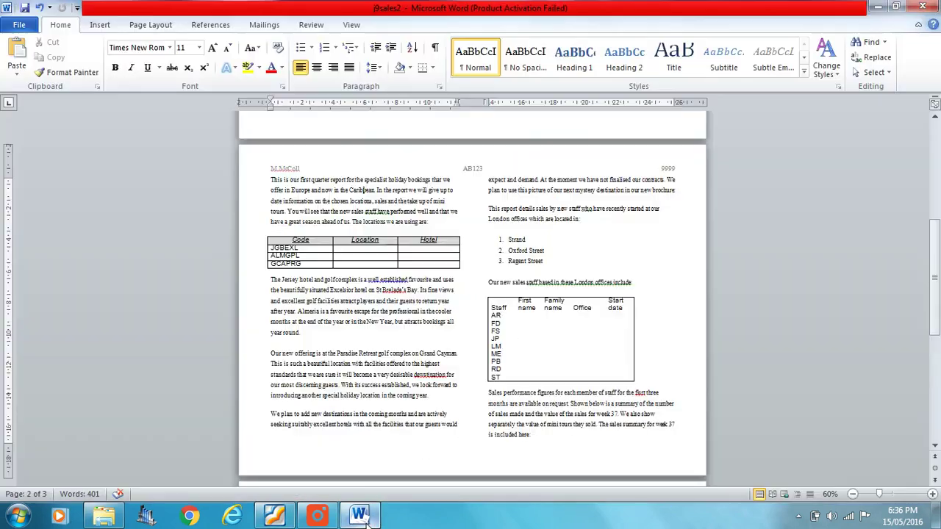
click(360, 516)
scroll(377, 283, up, 8)
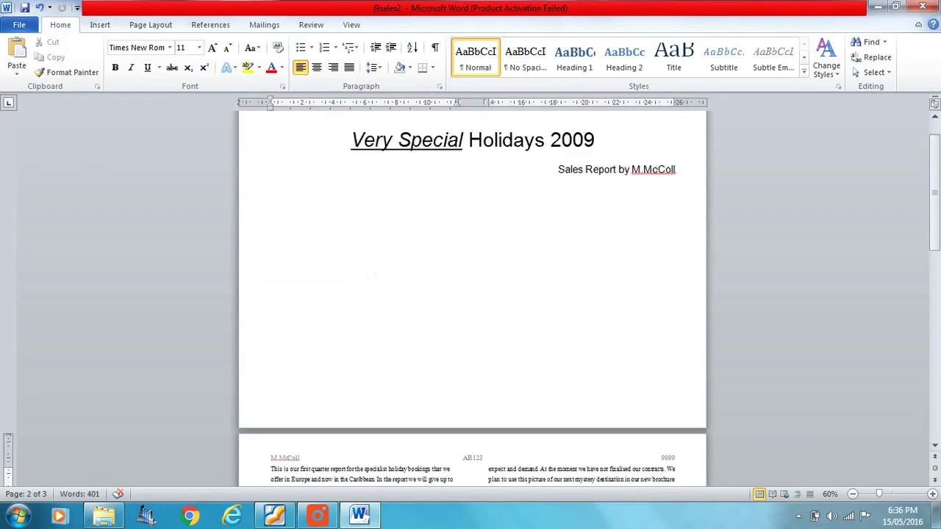
scroll(378, 283, down, 4)
scroll(377, 283, down, 3)
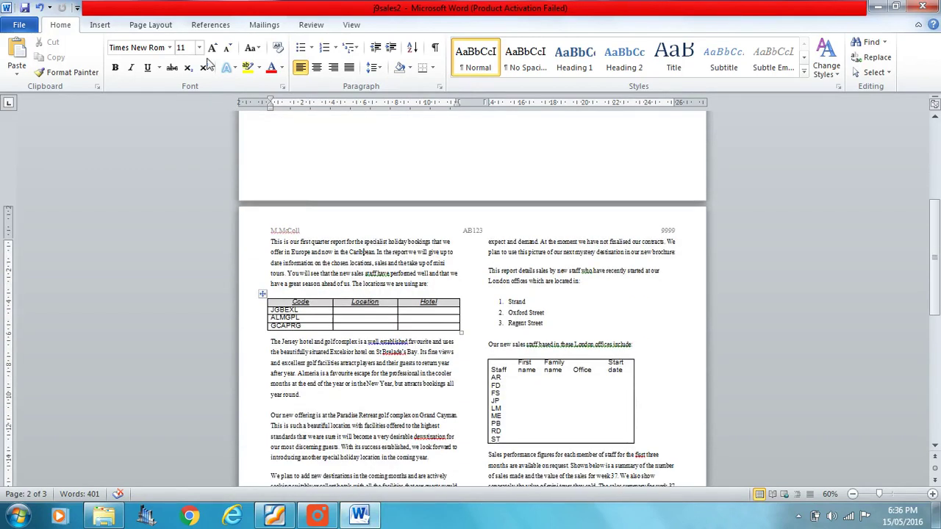
click(100, 25)
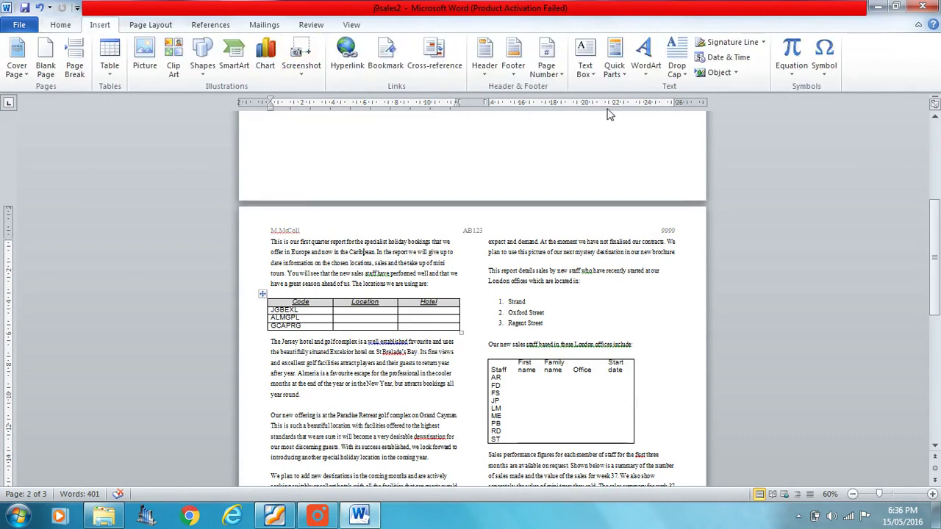
- Insert the Blank built-in footer with its '[Type text]' placeholder
click(515, 67)
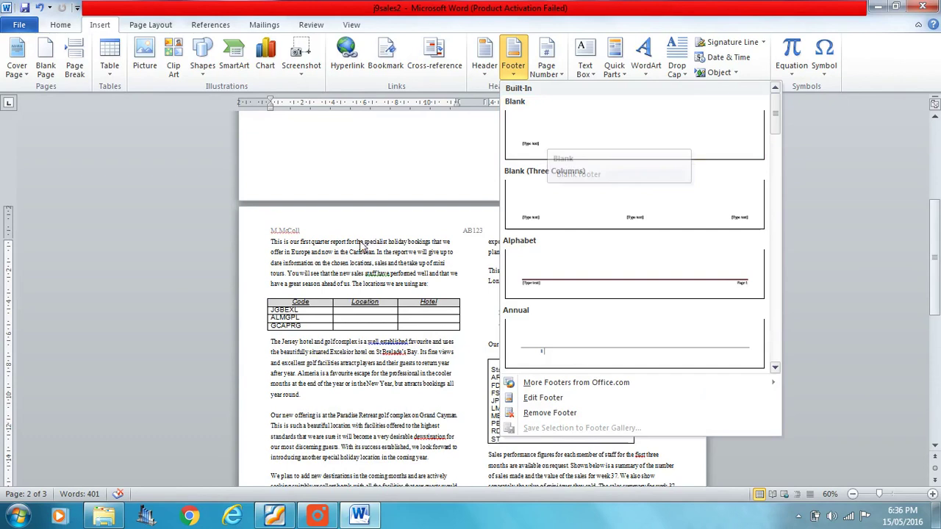
click(372, 254)
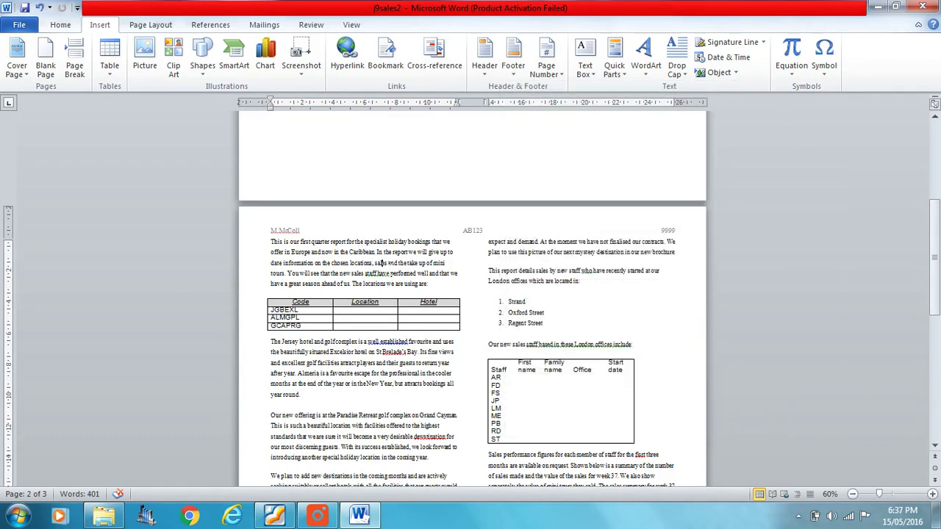
scroll(382, 262, down, 3)
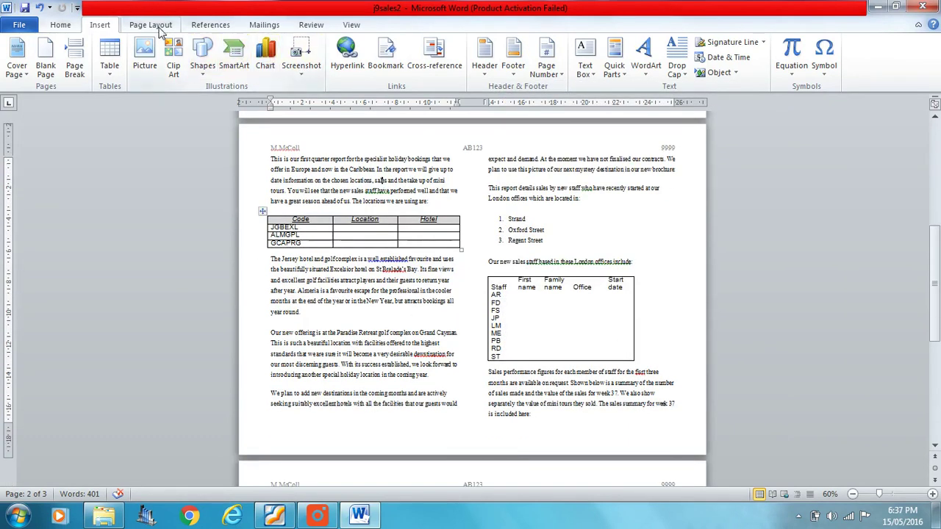
click(513, 65)
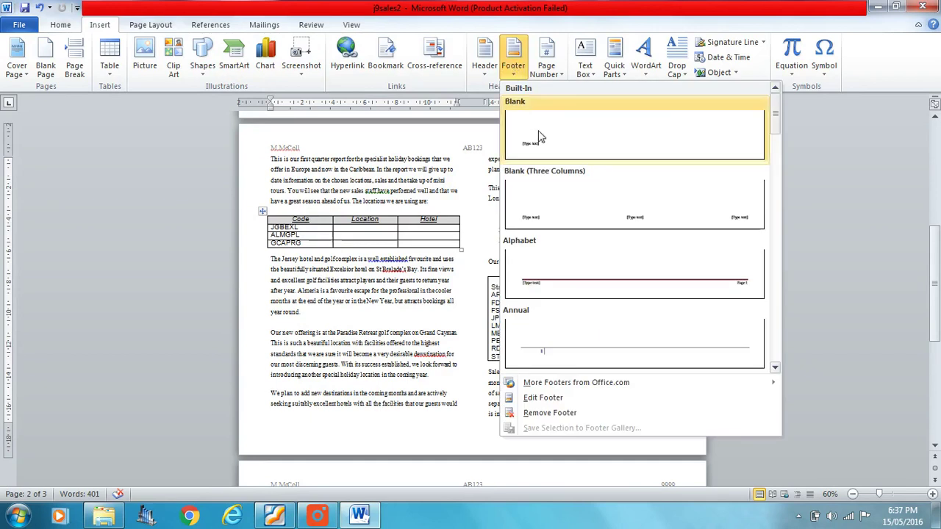
click(542, 141)
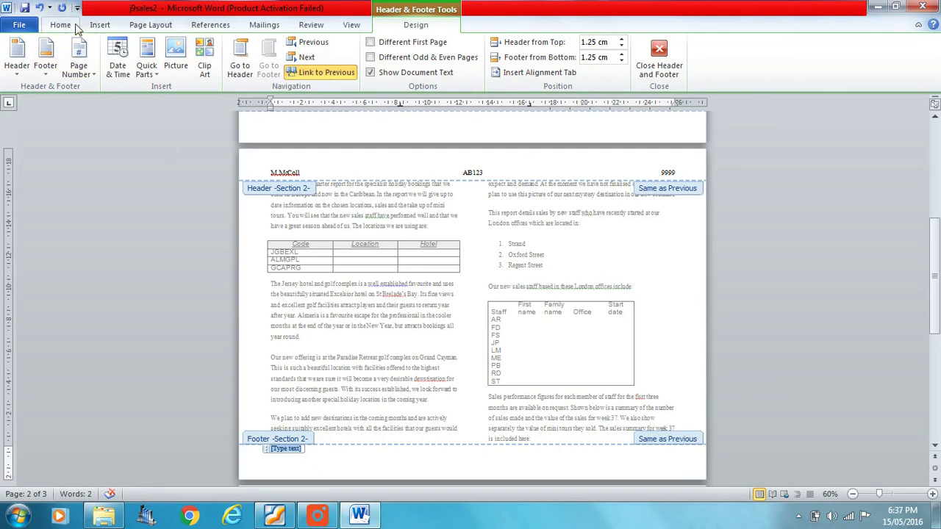
- Insert a Plain Number page number at the footer's current position, then return to the body
click(100, 25)
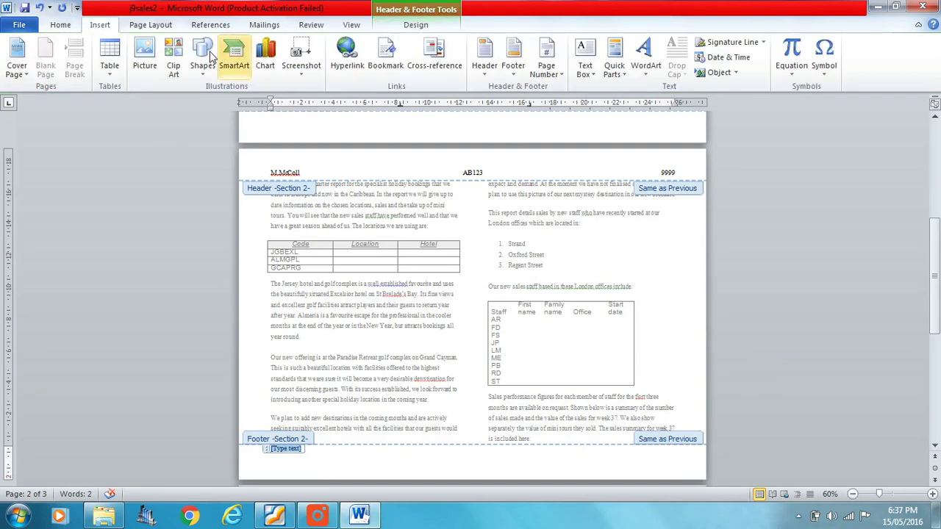
click(554, 69)
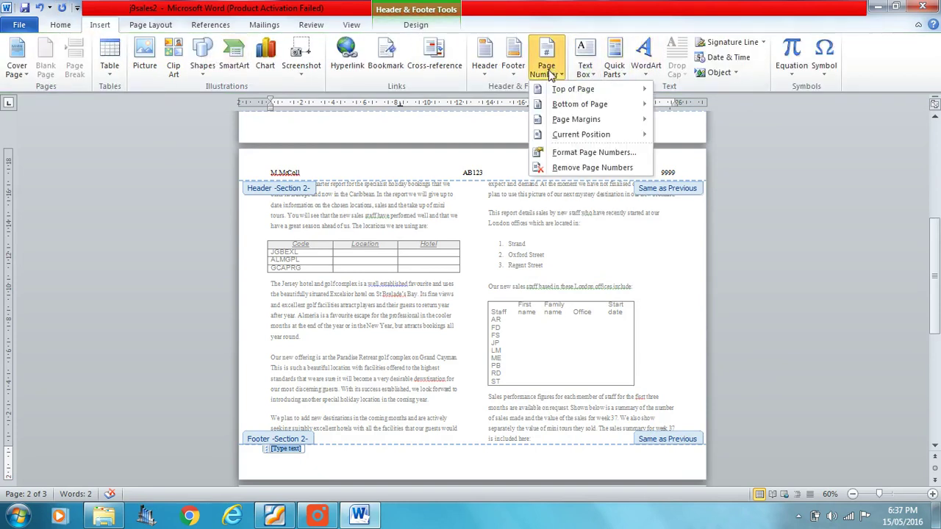
mouse_move(577, 141)
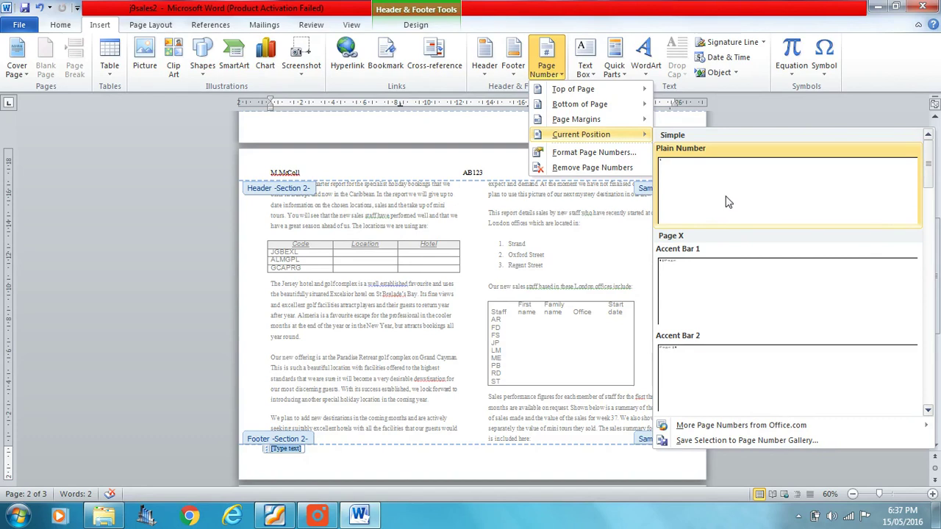
click(728, 203)
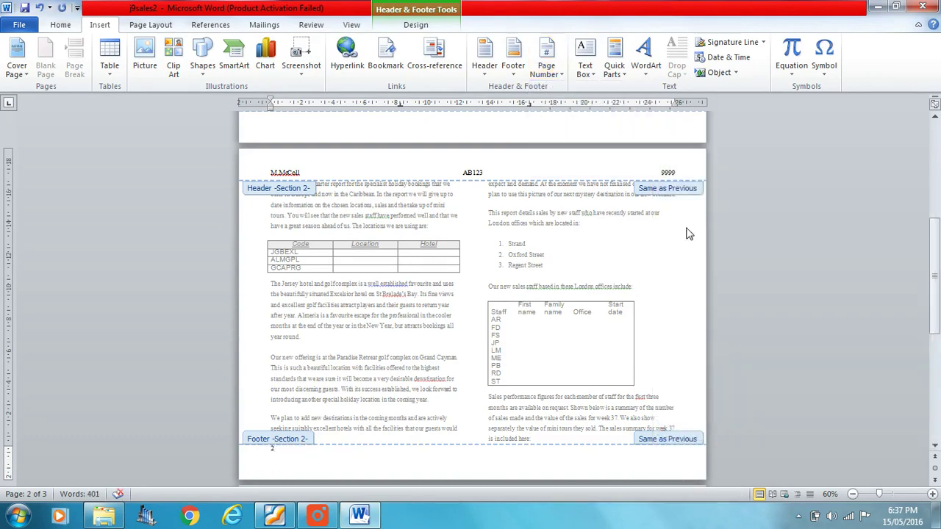
double_click(483, 251)
scroll(546, 285, up, 8)
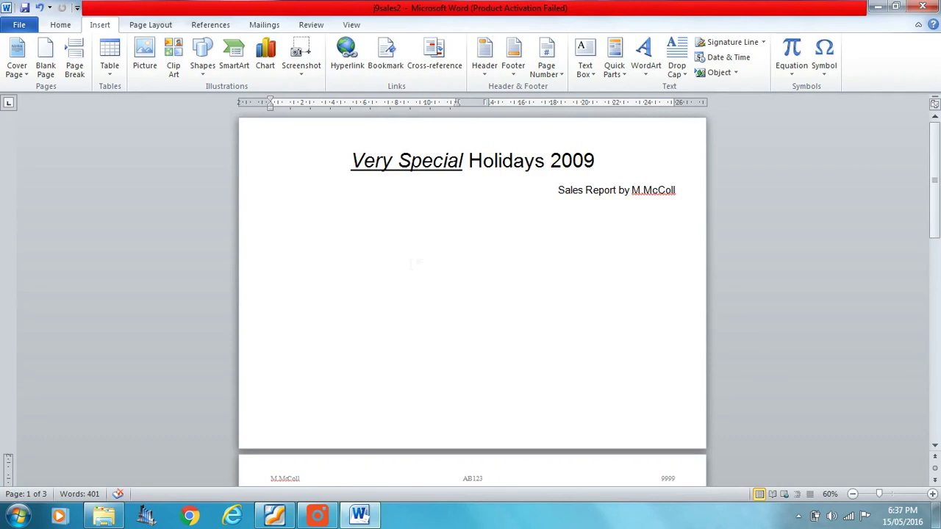
scroll(413, 263, down, 10)
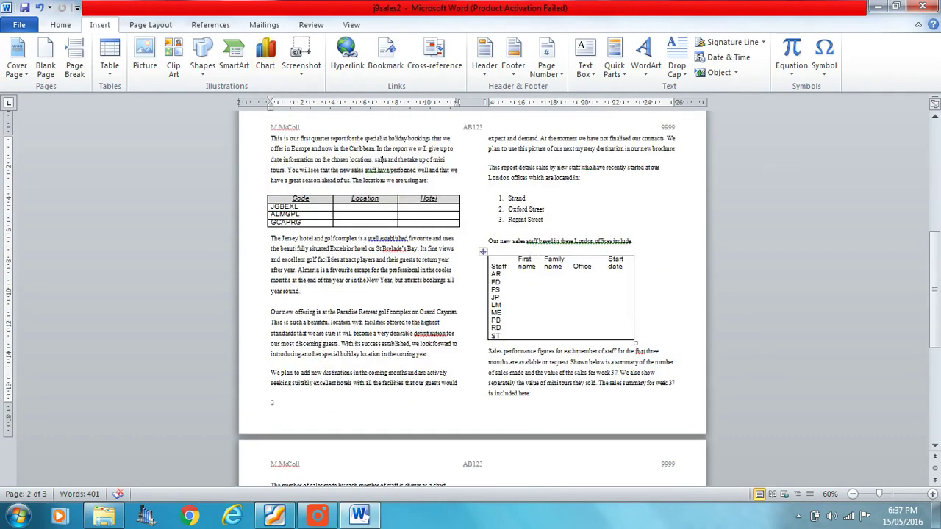
scroll(342, 409, down, 8)
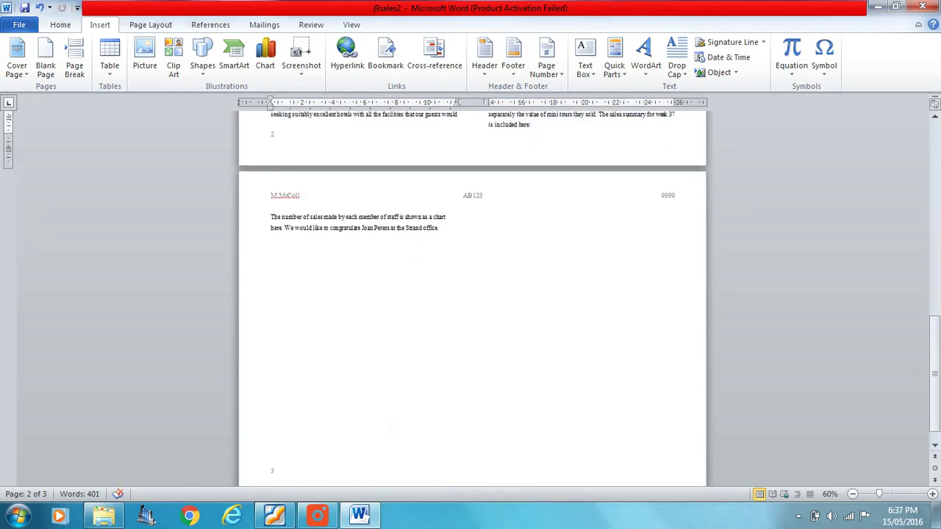
scroll(405, 324, up, 10)
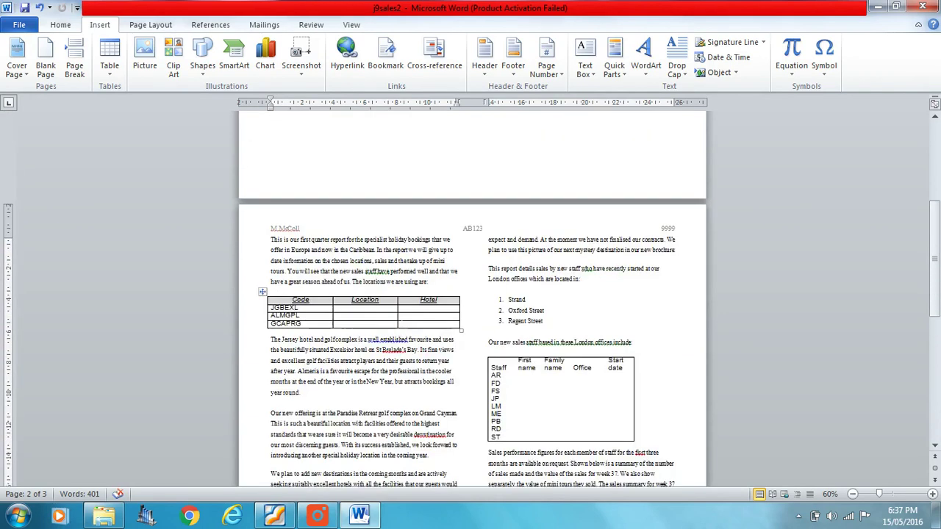
key(alt+Tab)
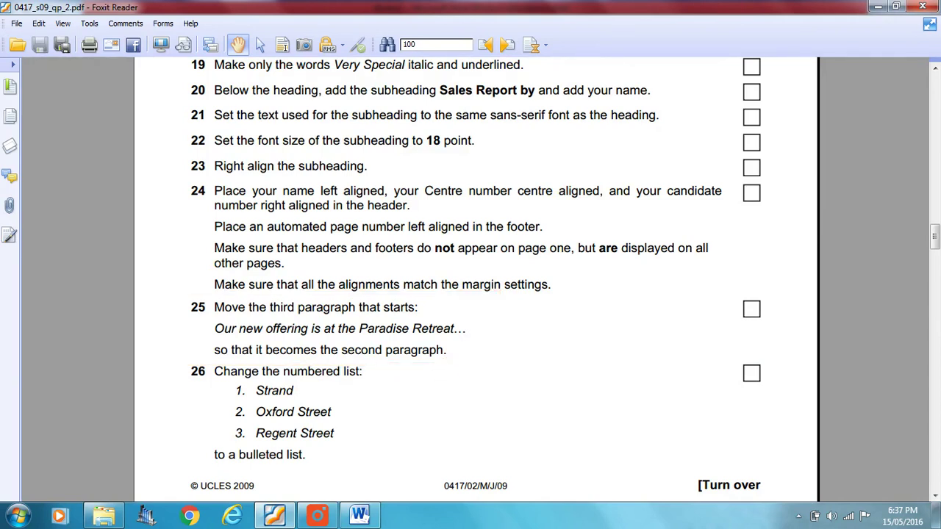
key(alt+Tab)
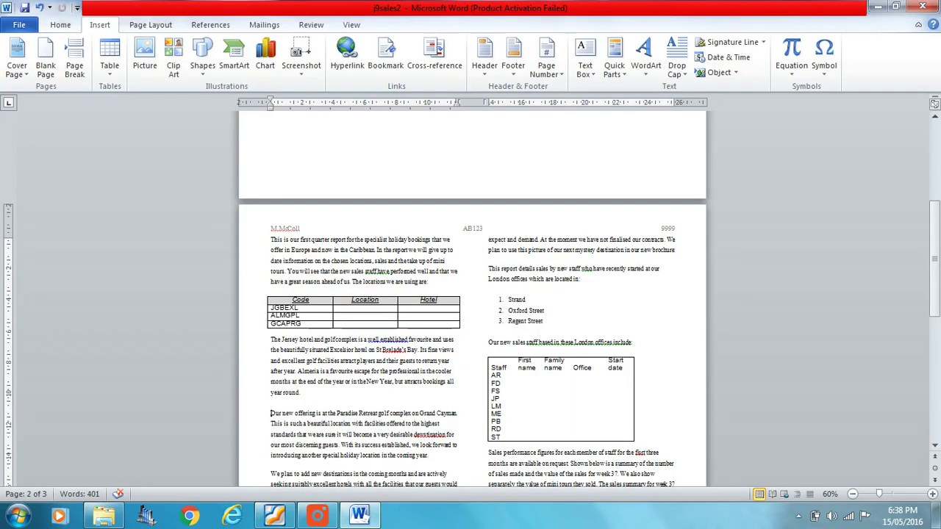
- Select the 'Our new offering' paragraph and zoom in, undoing a first cut
drag(270, 414, 428, 456)
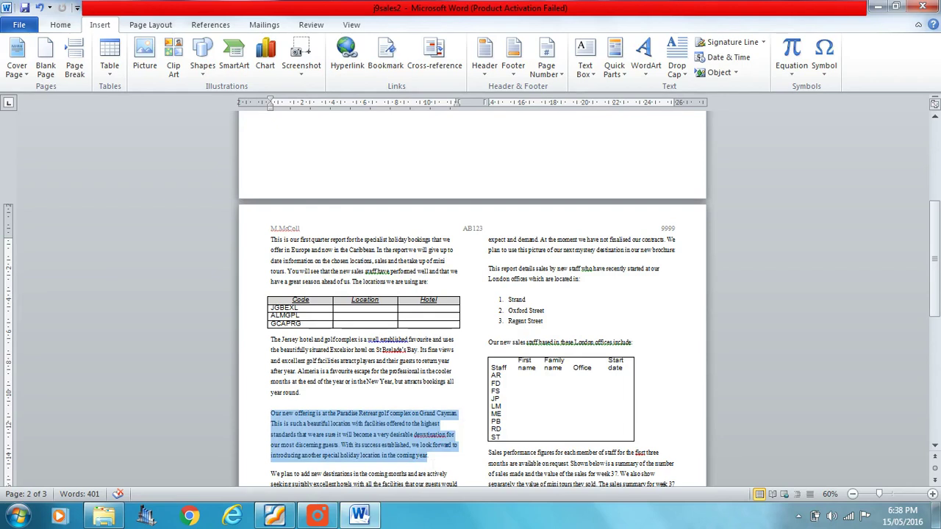
scroll(428, 452, down, 2)
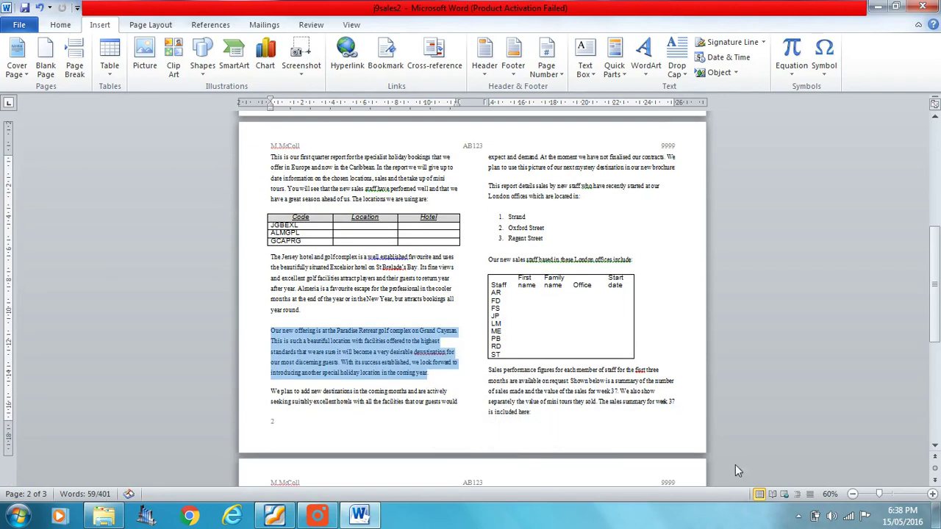
click(931, 494)
click(932, 494)
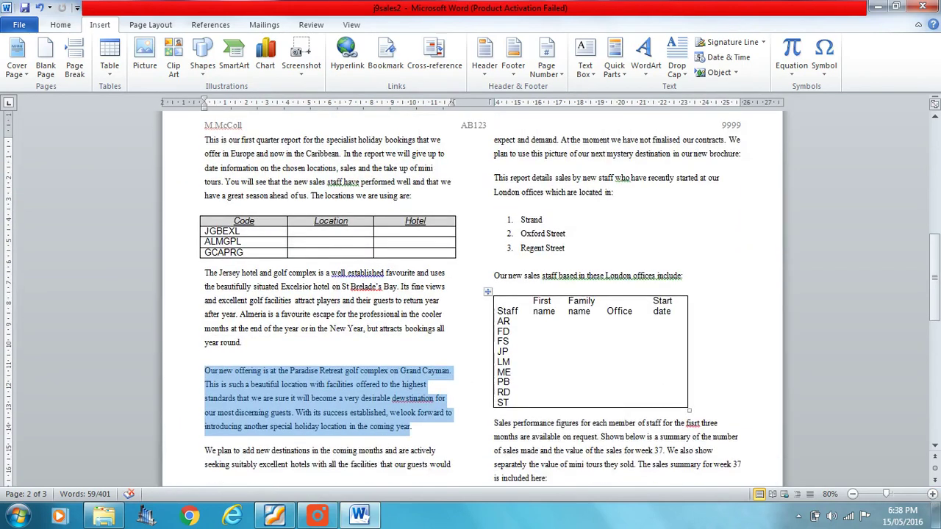
right_click(315, 397)
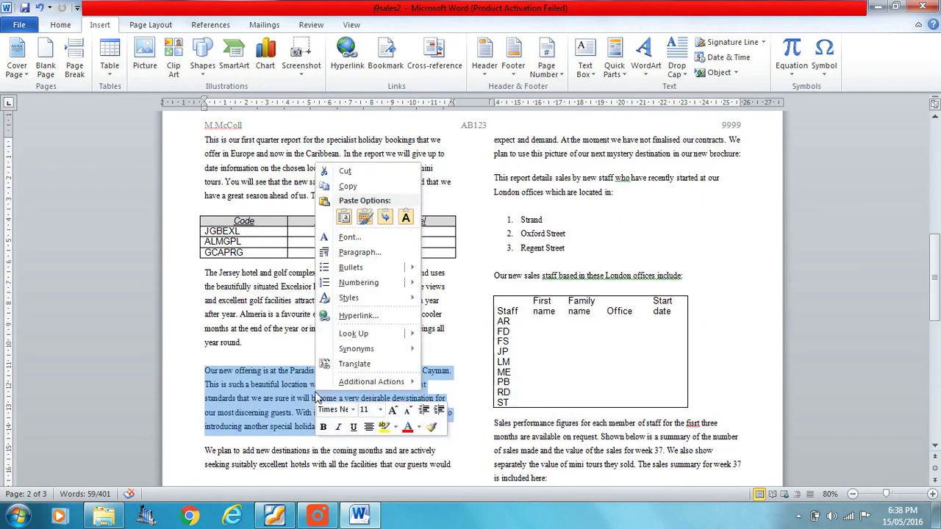
click(346, 172)
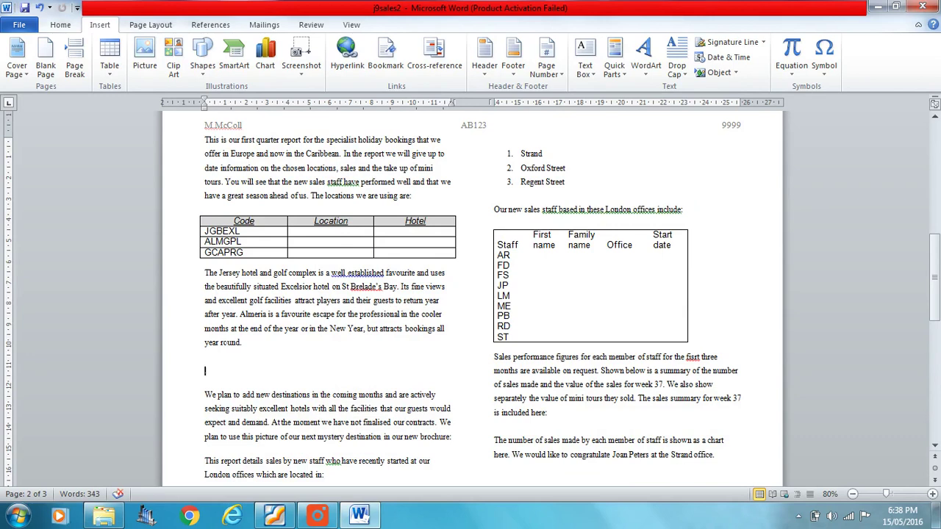
key(ctrl+z)
key(ctrl+c)
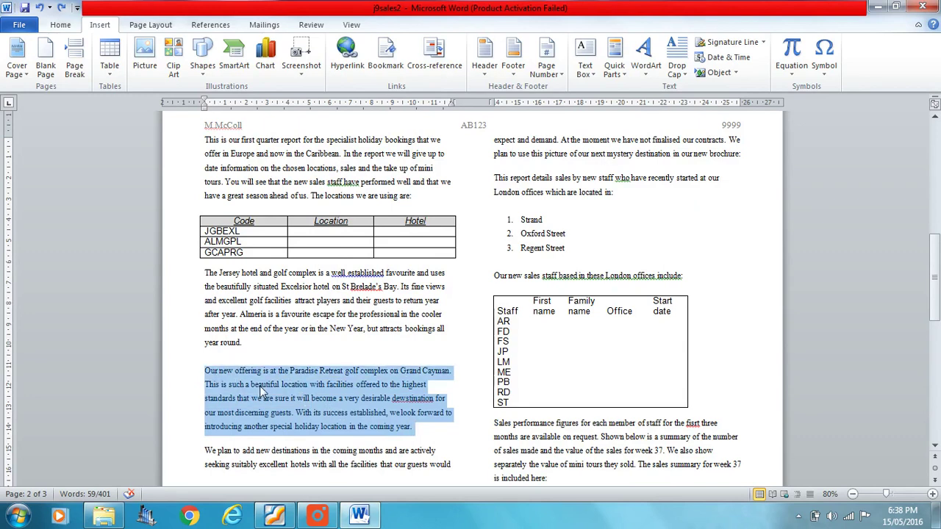
- Cut the paragraph and paste it directly below the Code table, removing the extra blank line
right_click(263, 394)
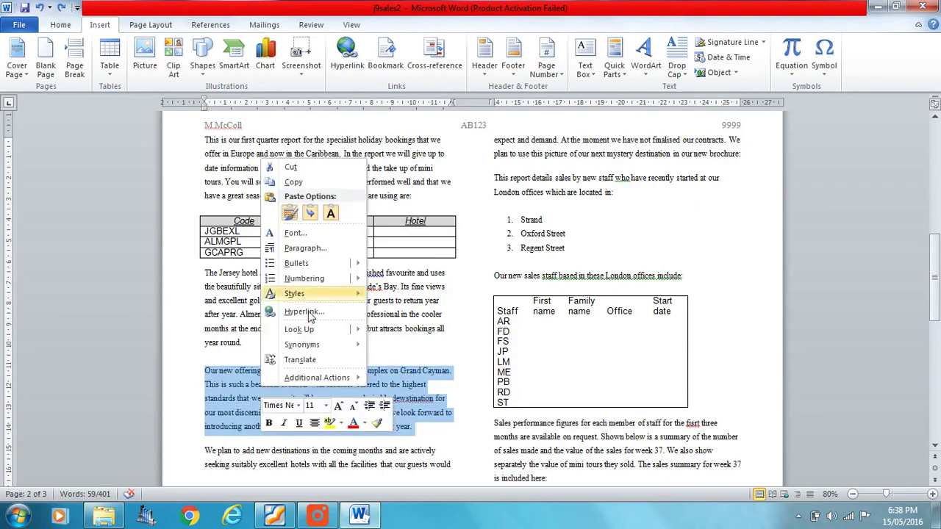
click(291, 168)
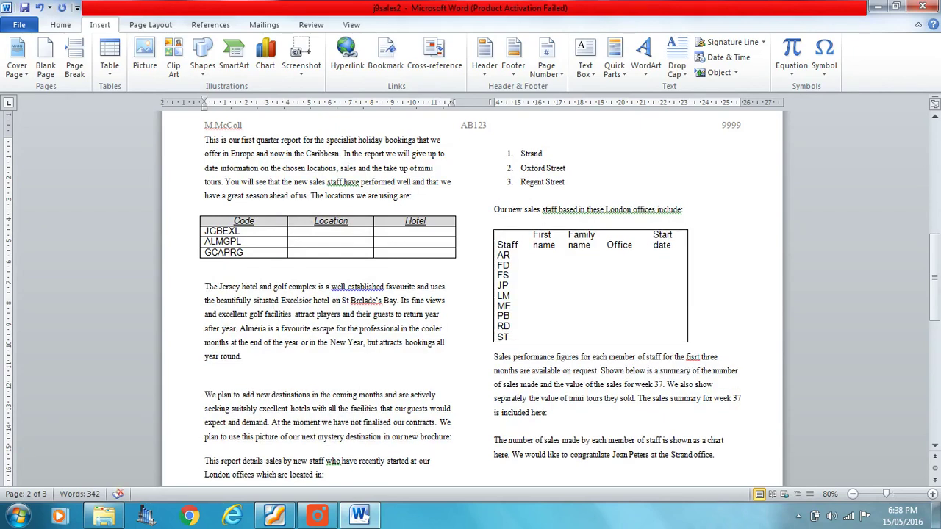
key(Return)
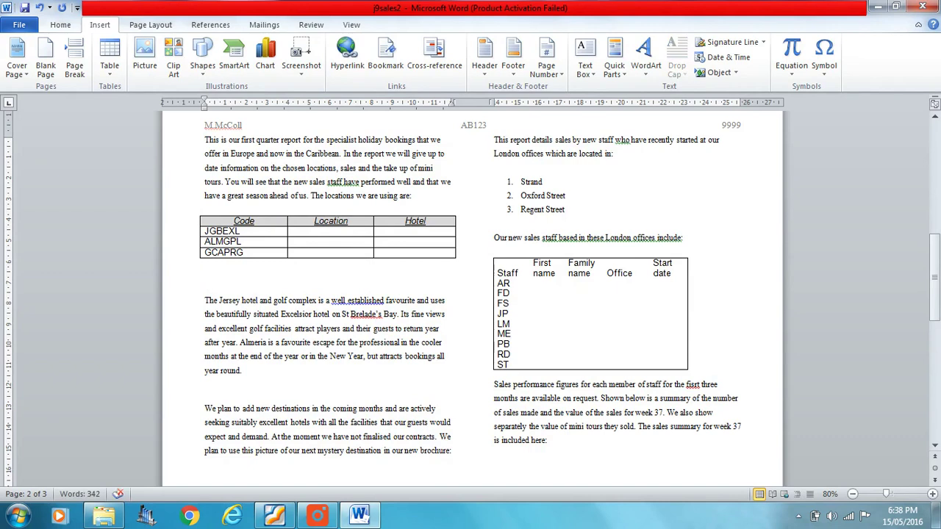
key(ctrl+v)
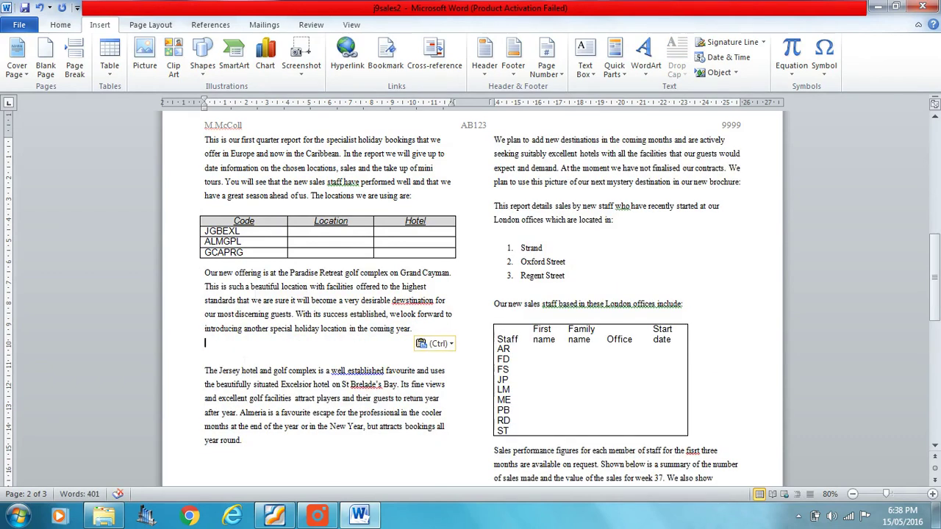
key(BackSpace)
click(242, 426)
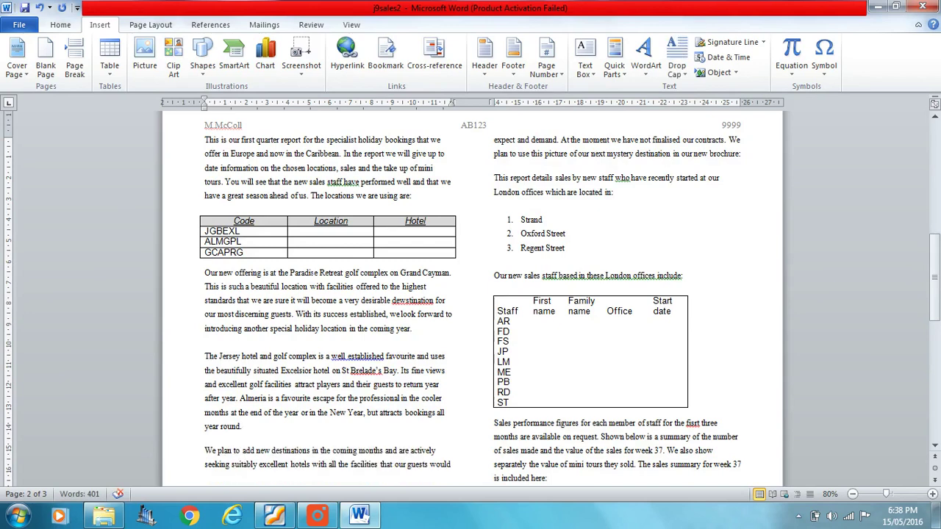
scroll(304, 164, up, 1)
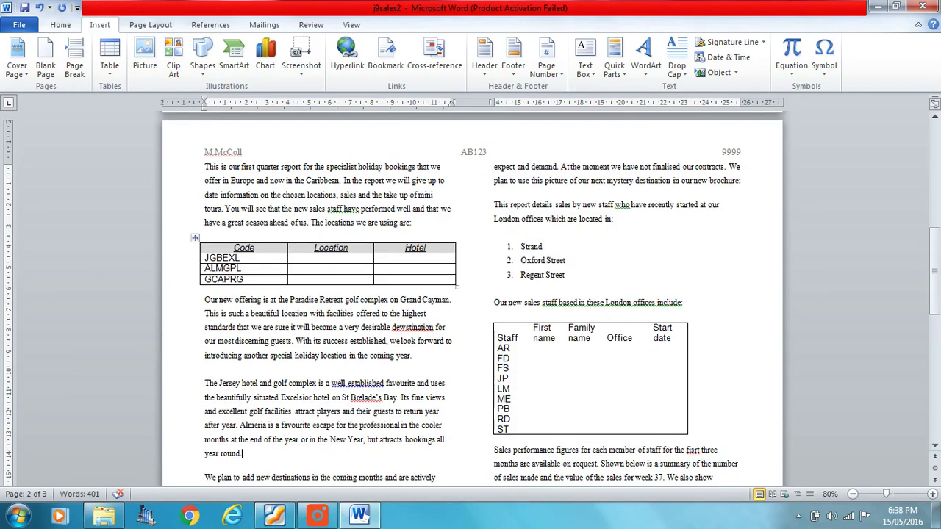
scroll(331, 276, down, 1)
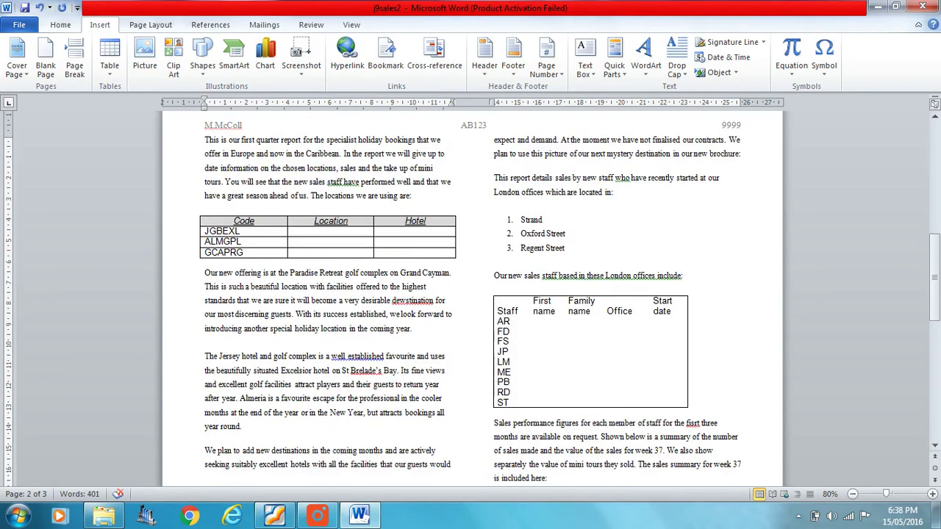
key(alt+Tab)
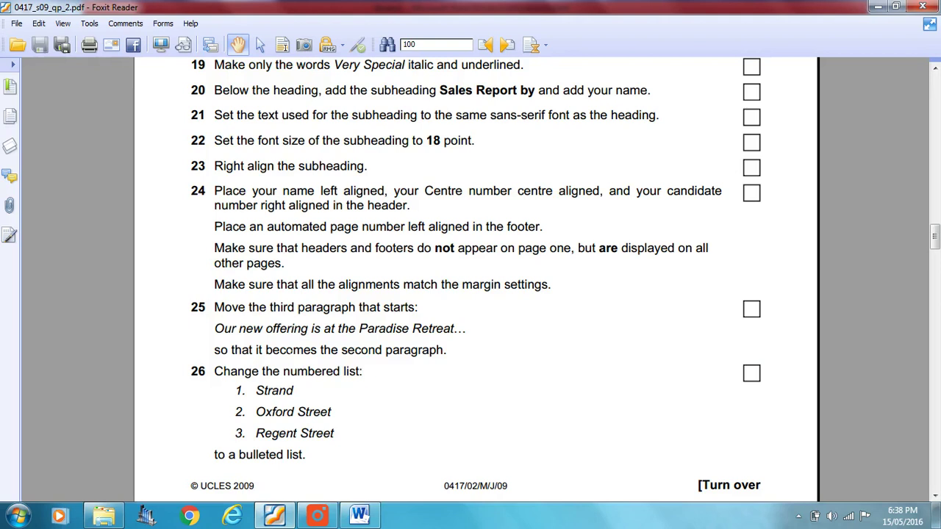
- Scroll the question paper to item 26 about bulleting the Strand list, then return to Word
scroll(484, 324, down, 5)
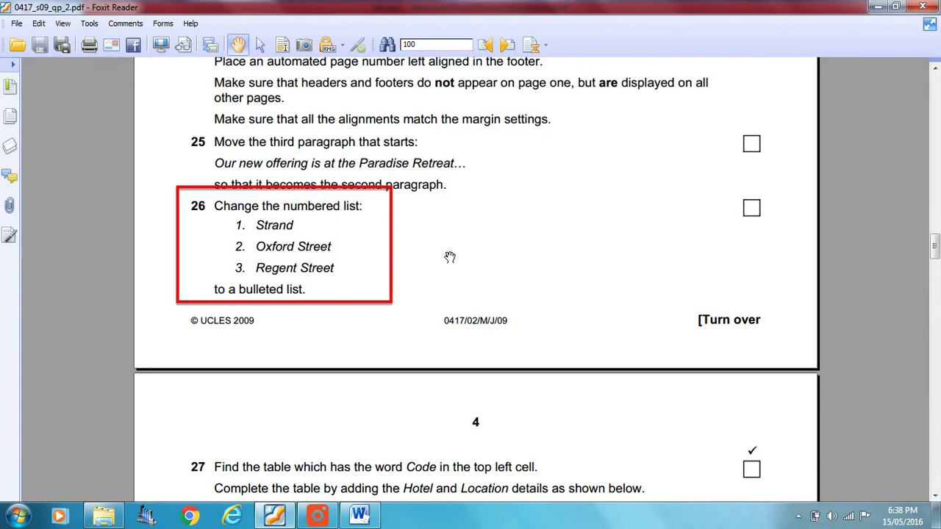
scroll(395, 292, down, 2)
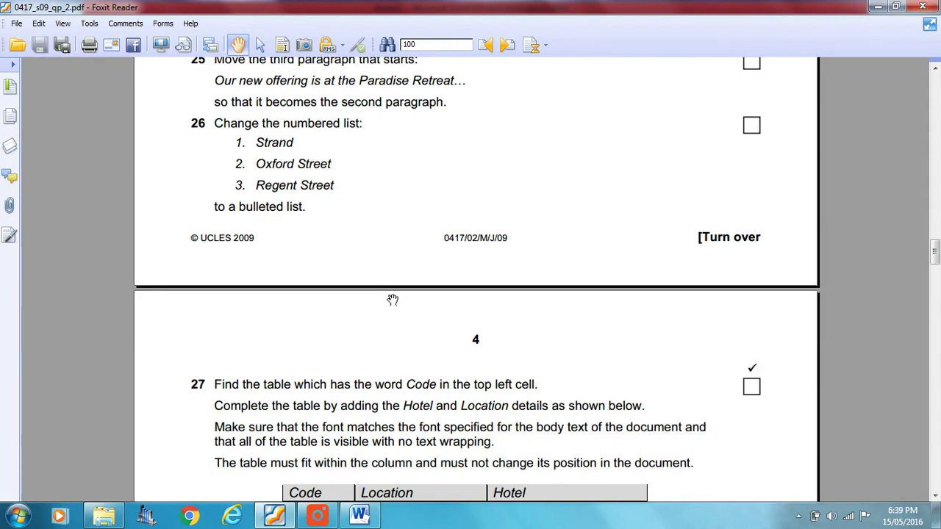
key(alt+Tab)
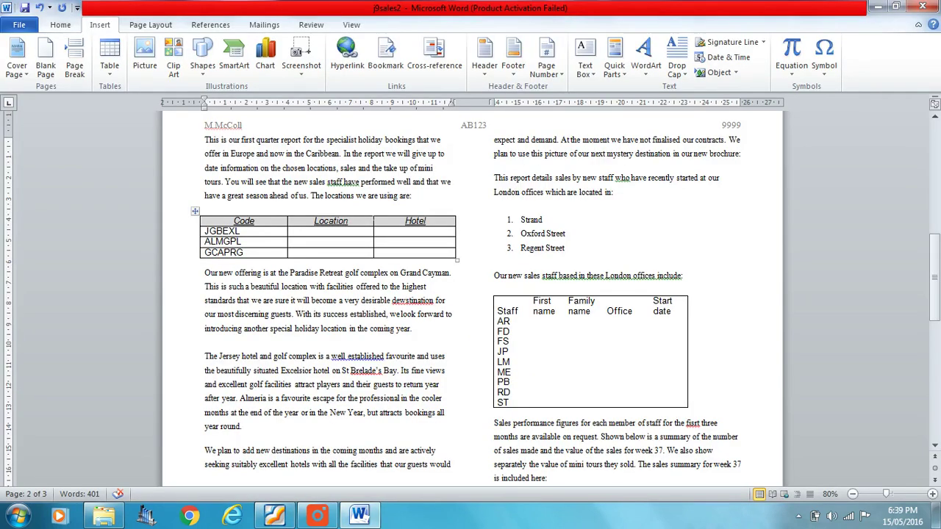
- Change the Strand, Oxford Street and Regent Street items from numbering to bullets
scroll(242, 239, down, 12)
scroll(415, 248, up, 13)
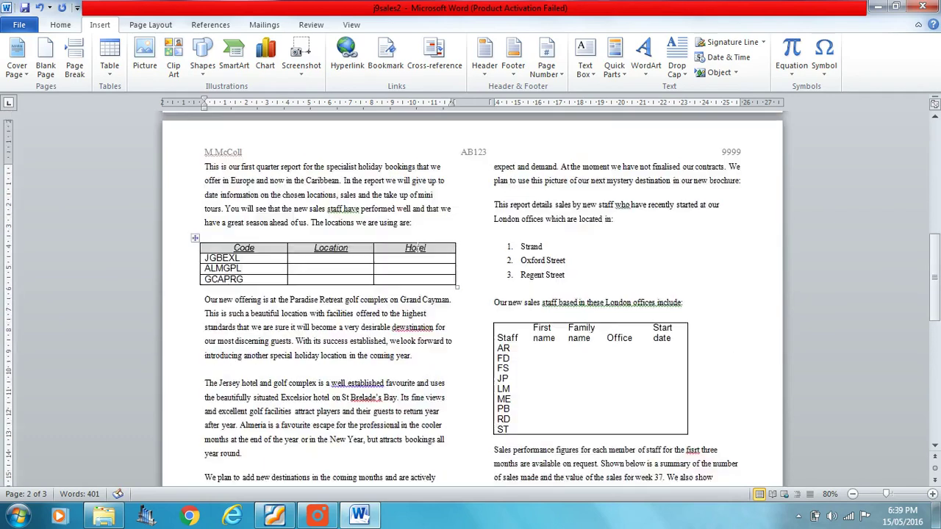
scroll(416, 248, up, 2)
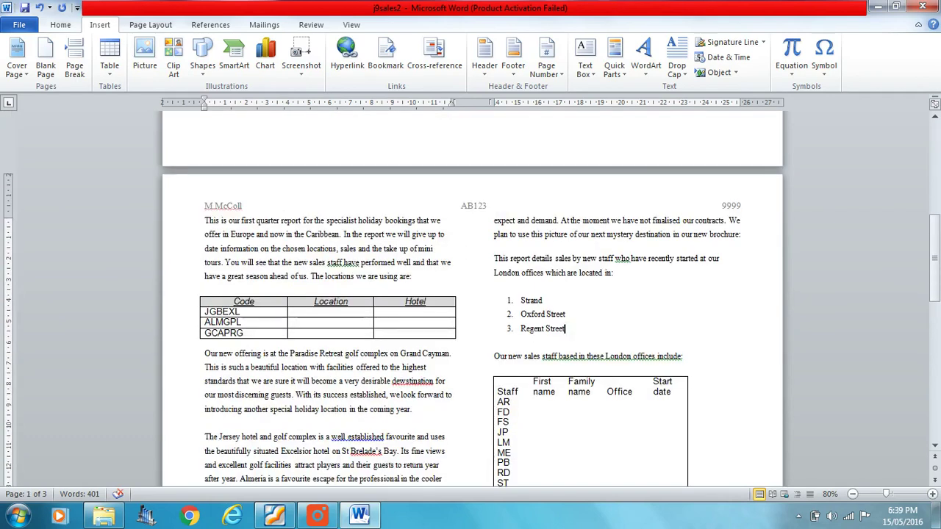
drag(565, 328, 521, 300)
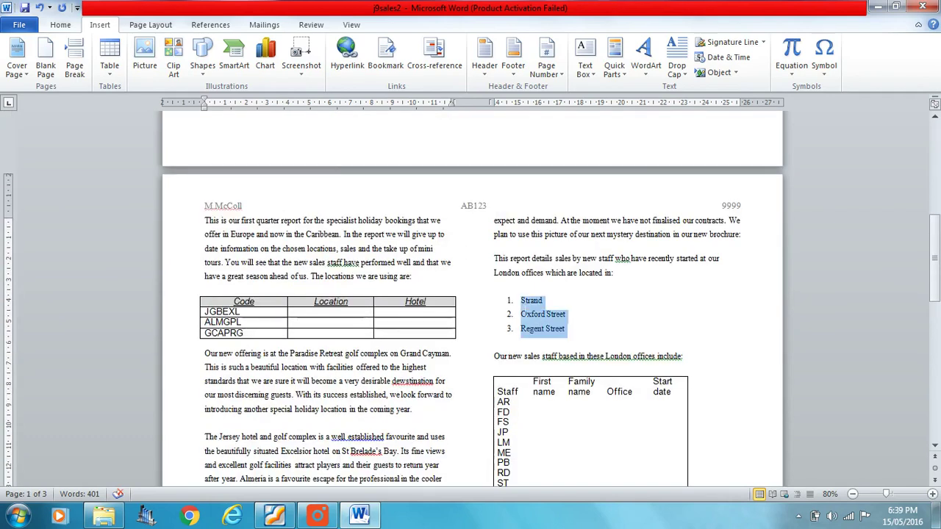
click(60, 24)
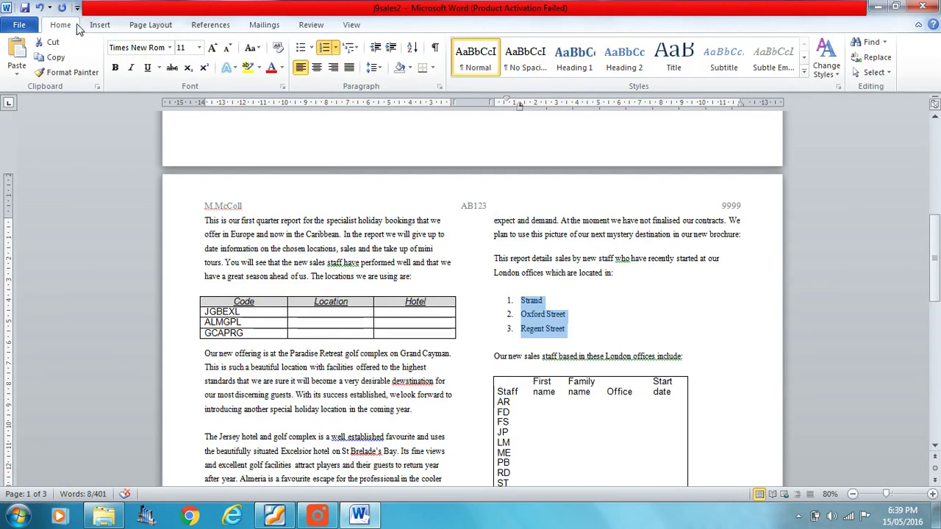
click(300, 47)
click(616, 318)
- Read question 27's Code table details and the staff-table tasks in the exam paper, then return to Word
key(alt+Tab)
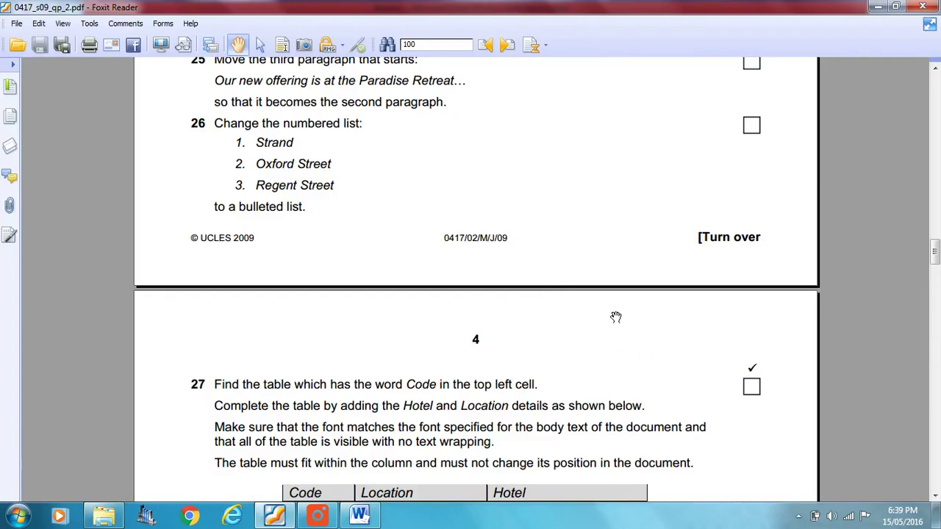
scroll(534, 293, down, 2)
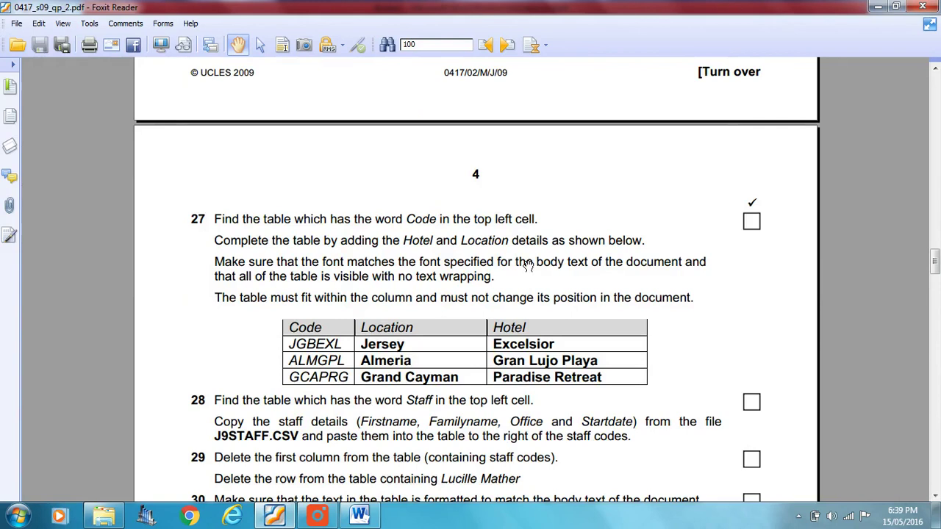
scroll(530, 265, down, 2)
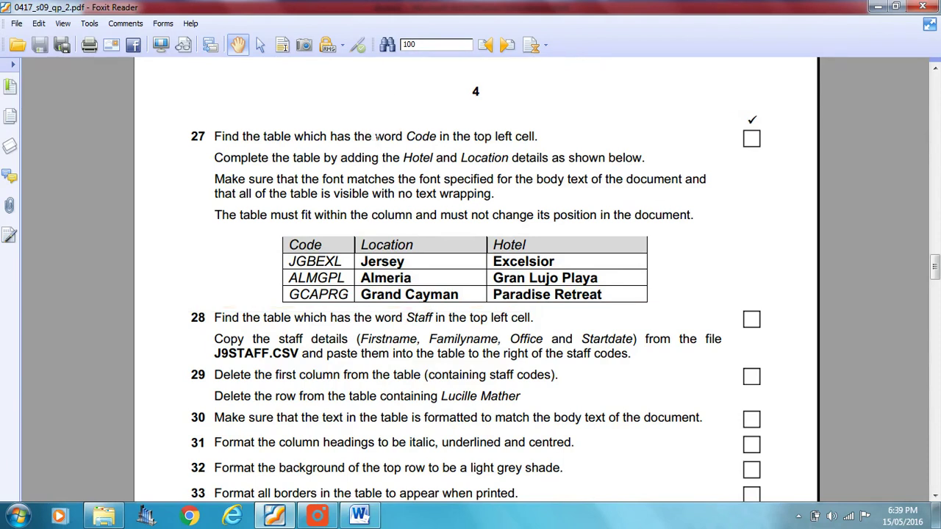
key(alt+Tab)
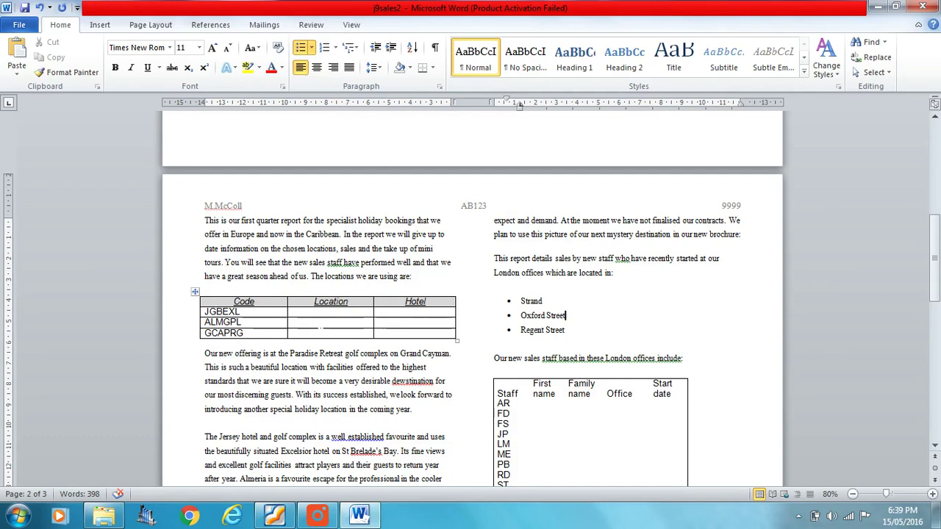
- Compare the question paper with the report and place the cursor in the Code table
key(alt+Tab)
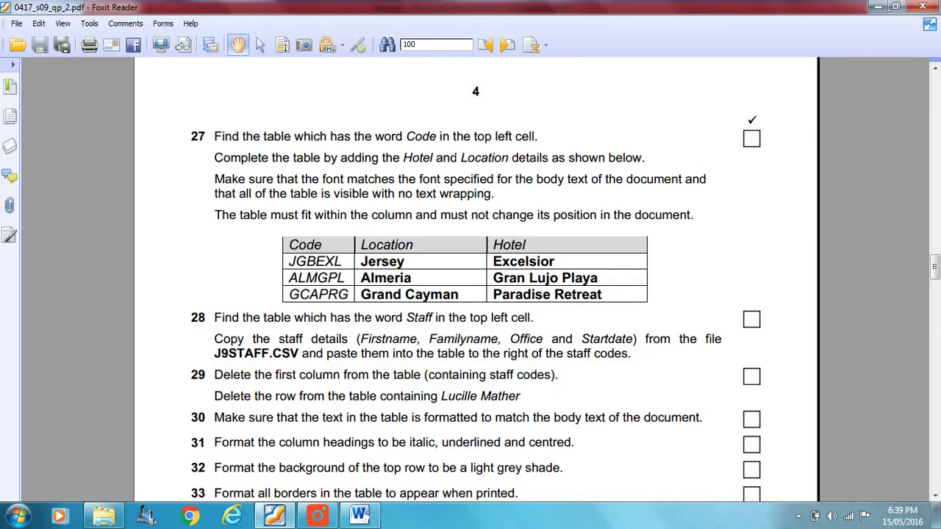
key(alt+Tab)
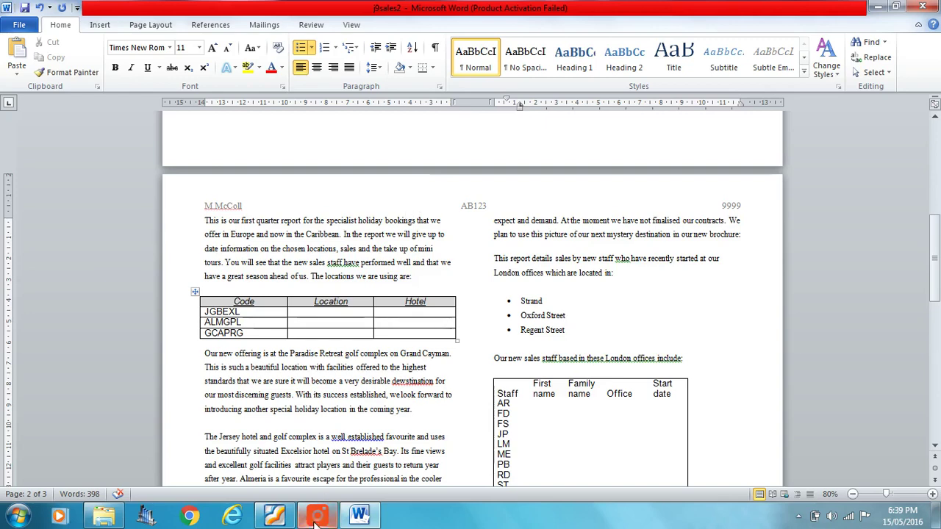
click(318, 520)
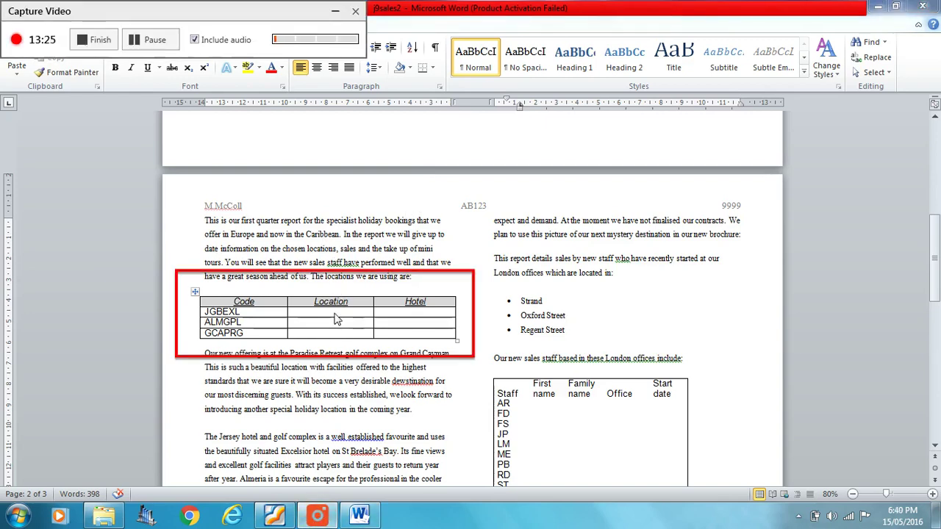
click(566, 315)
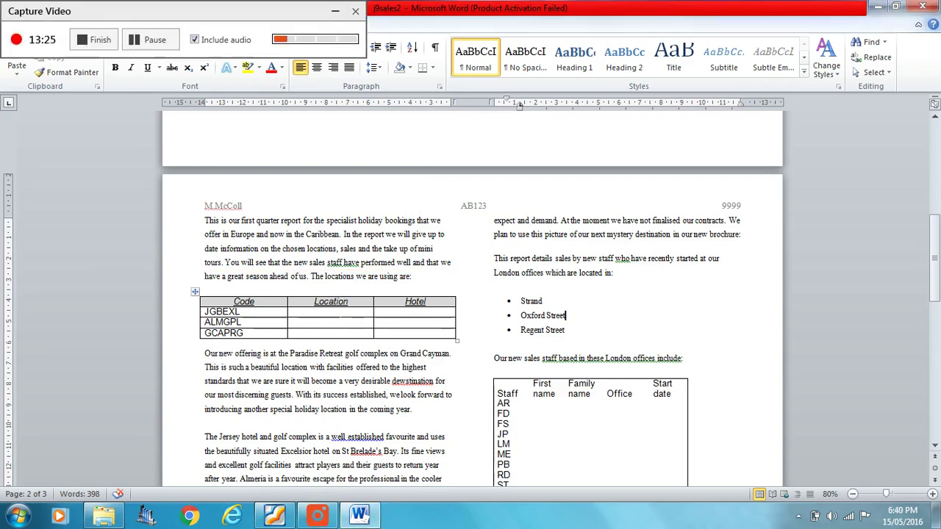
click(334, 12)
click(353, 322)
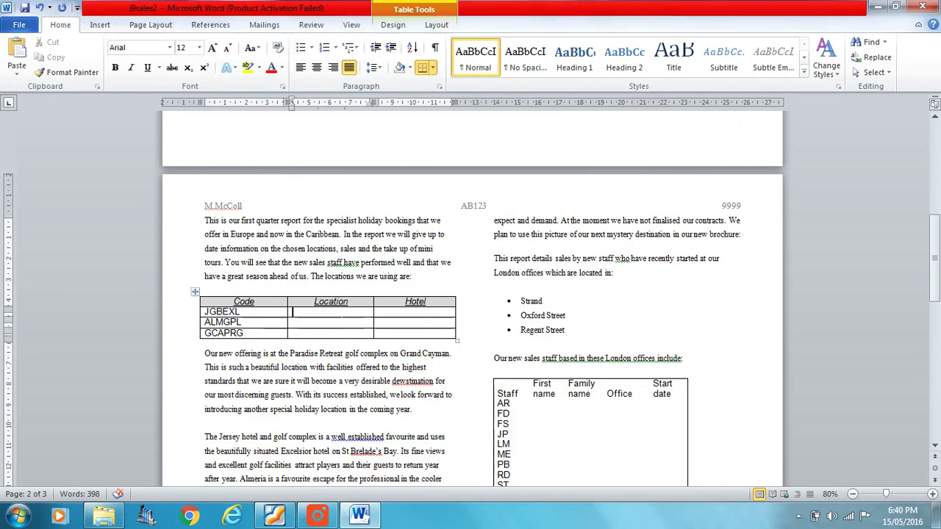
key(alt+Tab)
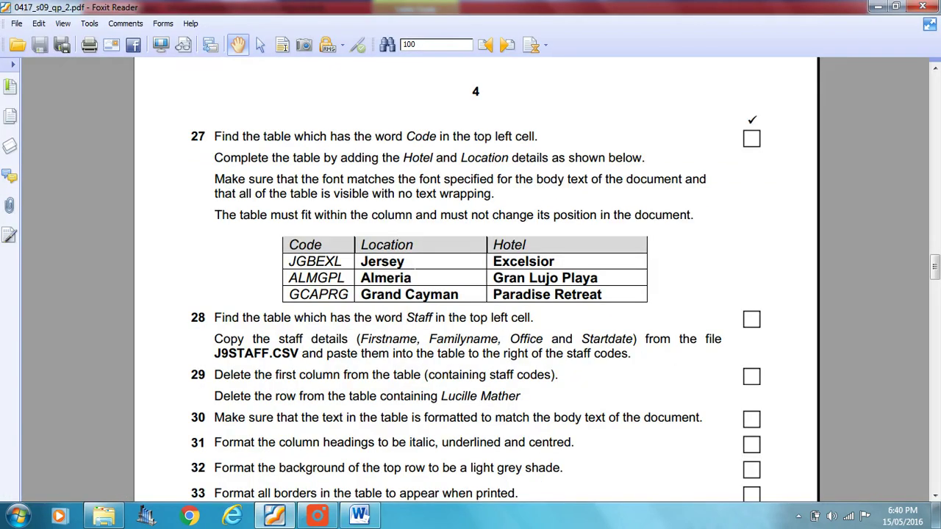
key(alt+Tab)
- Fill Location and Hotel: Jersey/Excelsior, Almeria/Gran Lujo Playa, Grand Cayman/Paradise Retreat
click(292, 313)
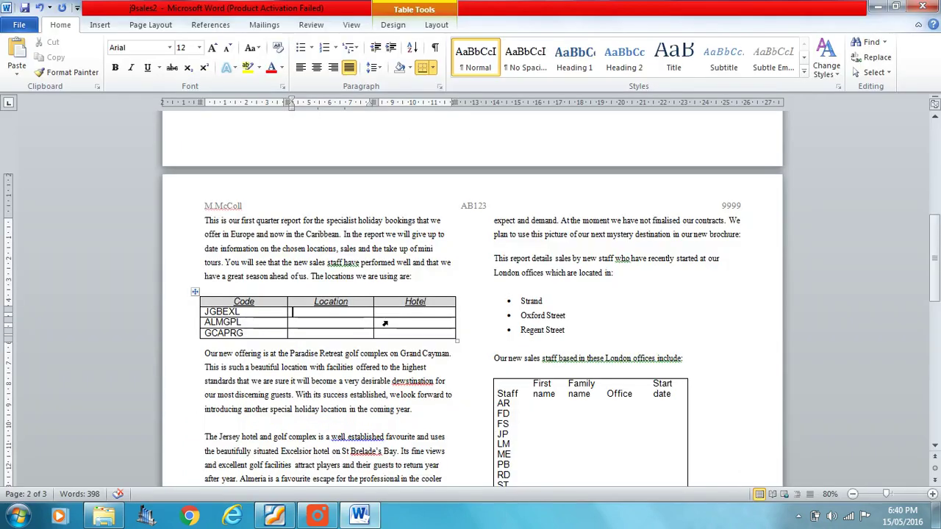
text(Jersey)
key(alt+Tab)
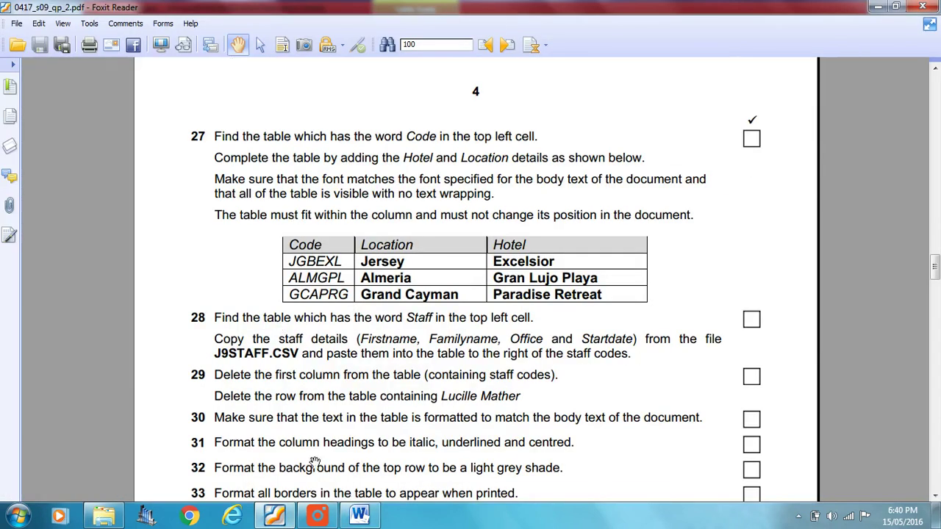
click(333, 524)
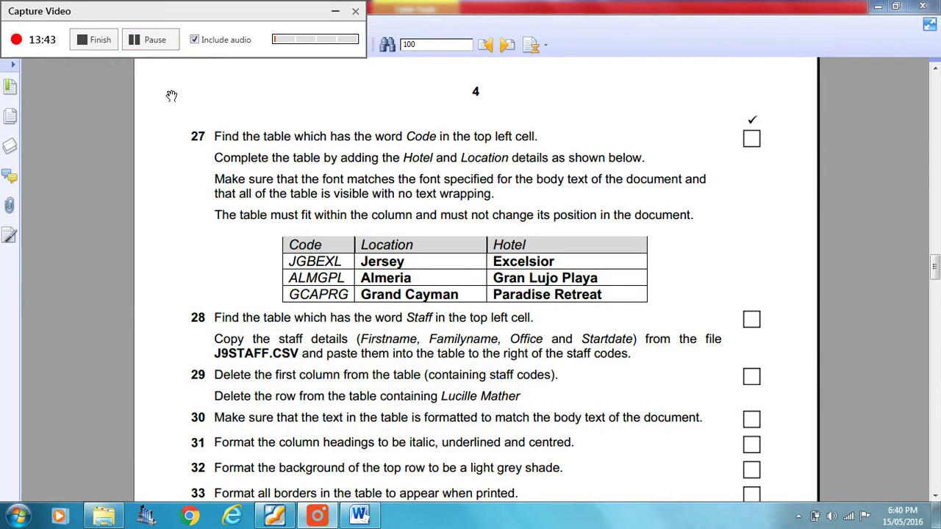
click(150, 41)
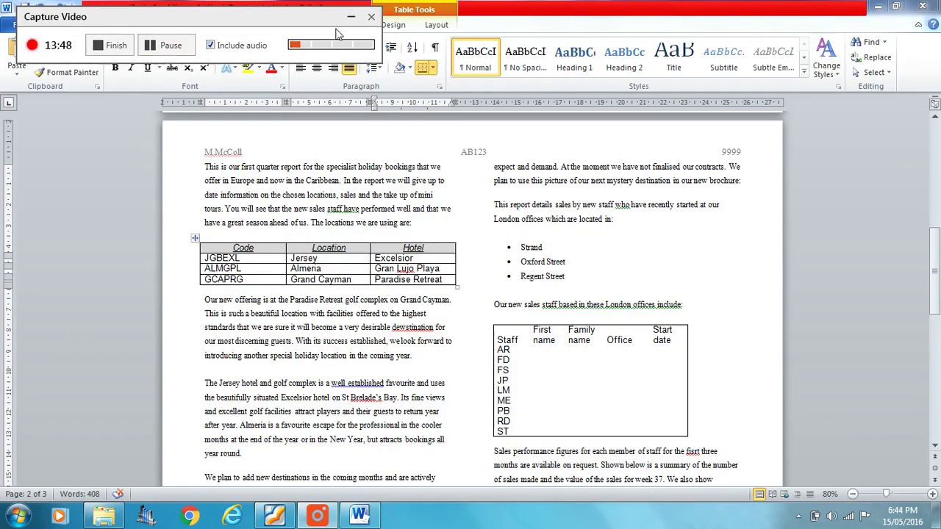
click(350, 20)
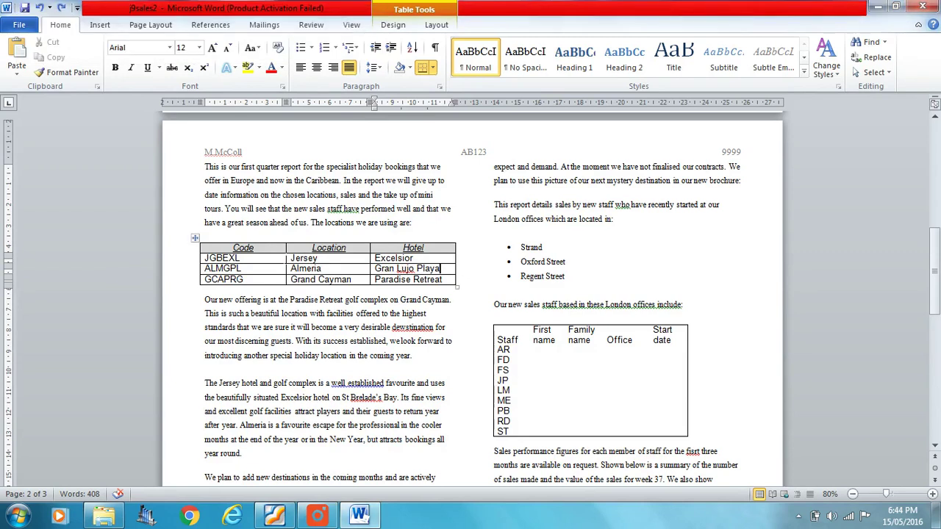
key(alt+Tab)
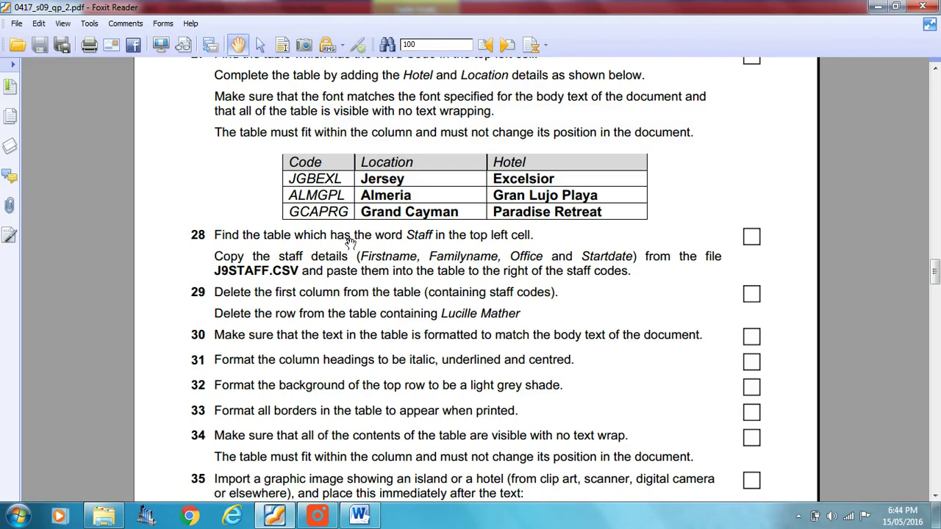
- Scroll back to question 27's font-matching requirement, then return to the Word report
scroll(294, 165, up, 1)
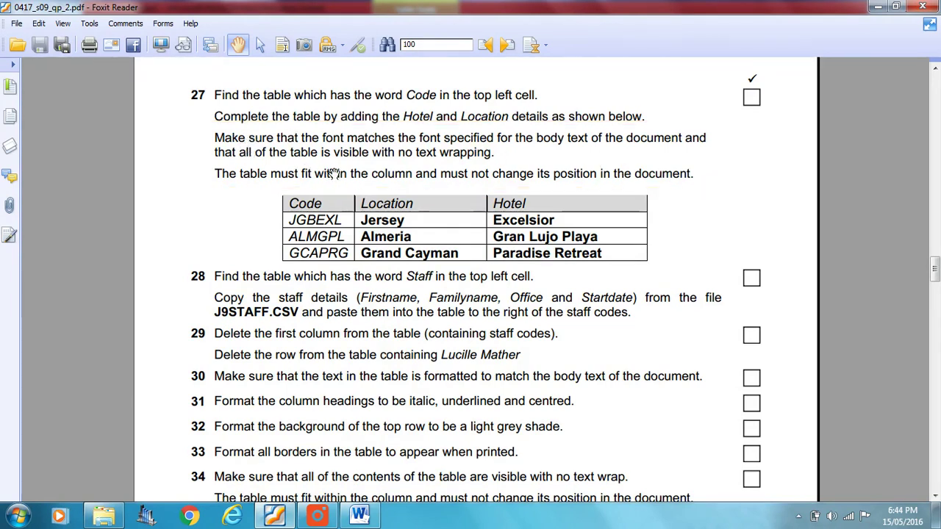
key(alt+Tab)
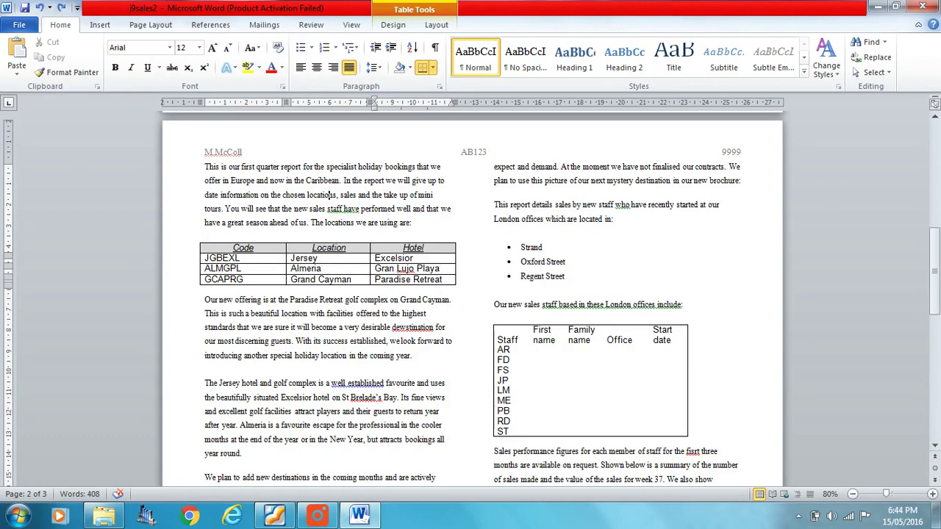
- Check the body text font, then format the entire Code table as Times New Roman, size 11
click(330, 195)
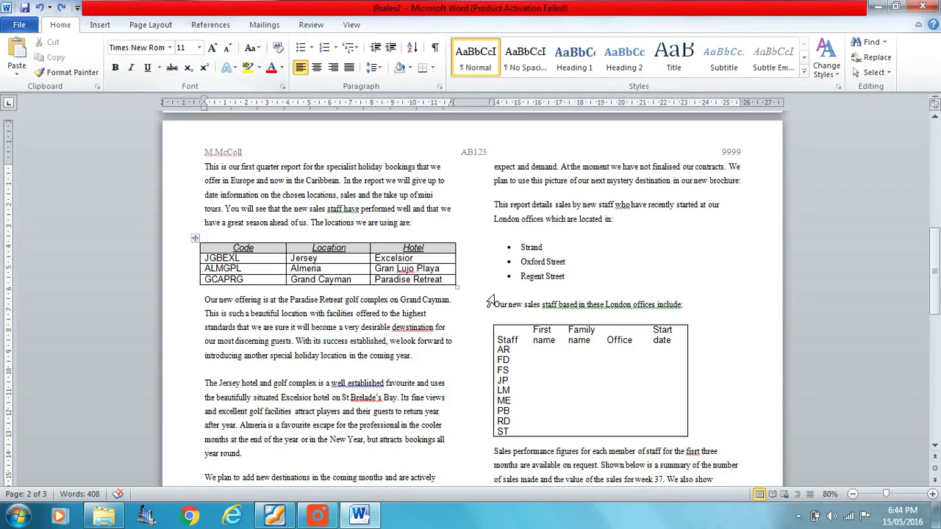
drag(444, 280, 221, 247)
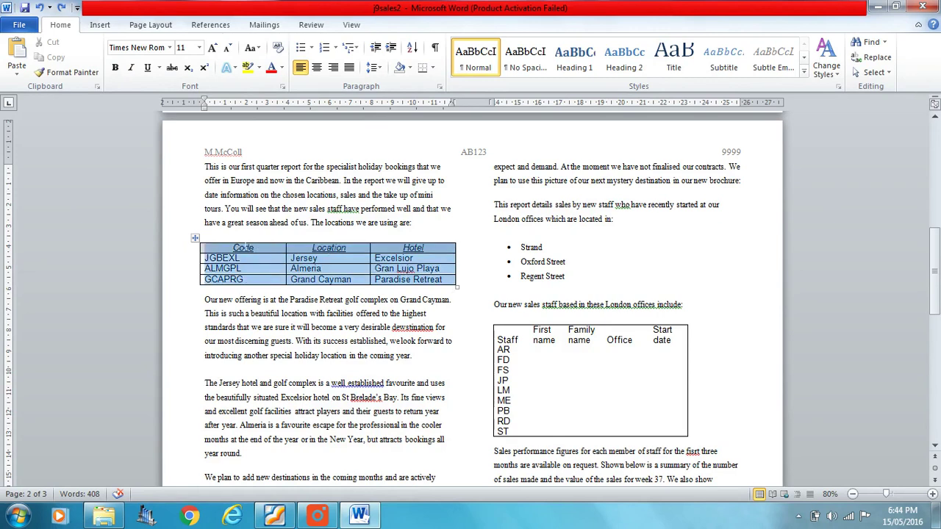
click(148, 48)
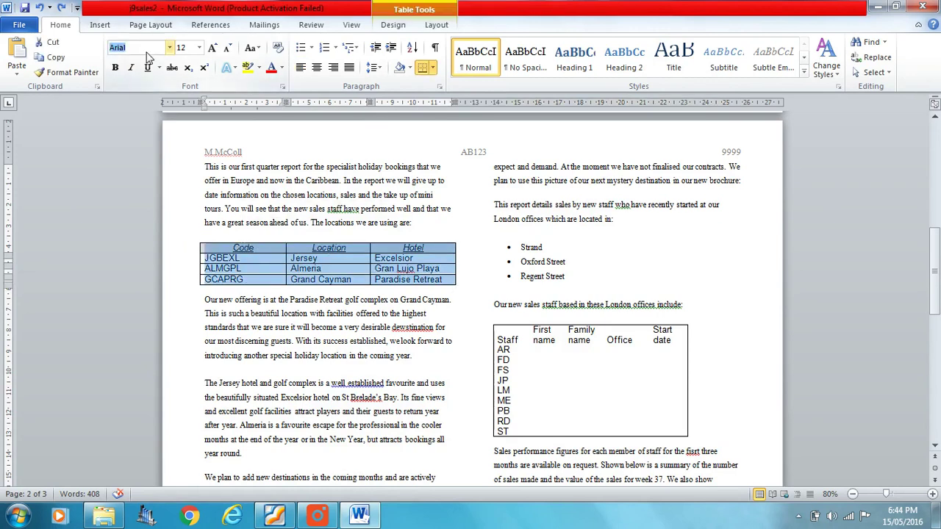
text(Times New Rom)
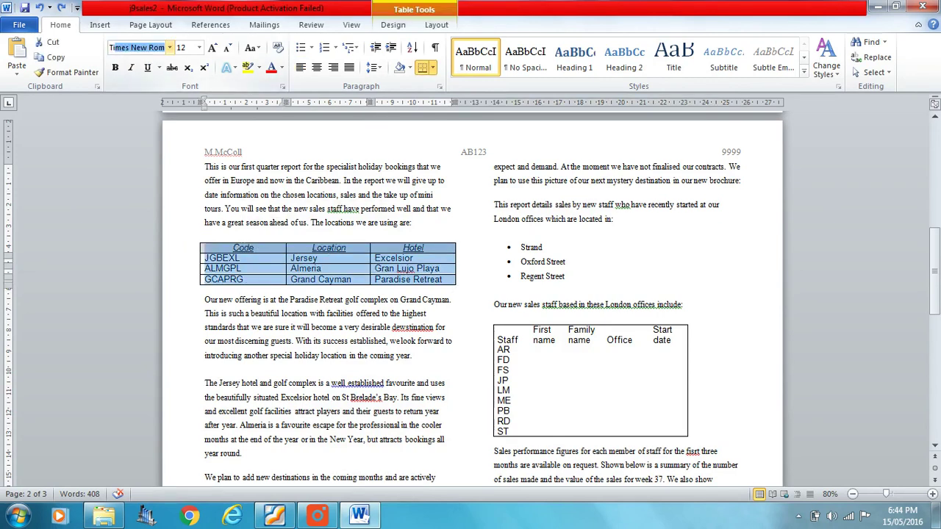
key(Return)
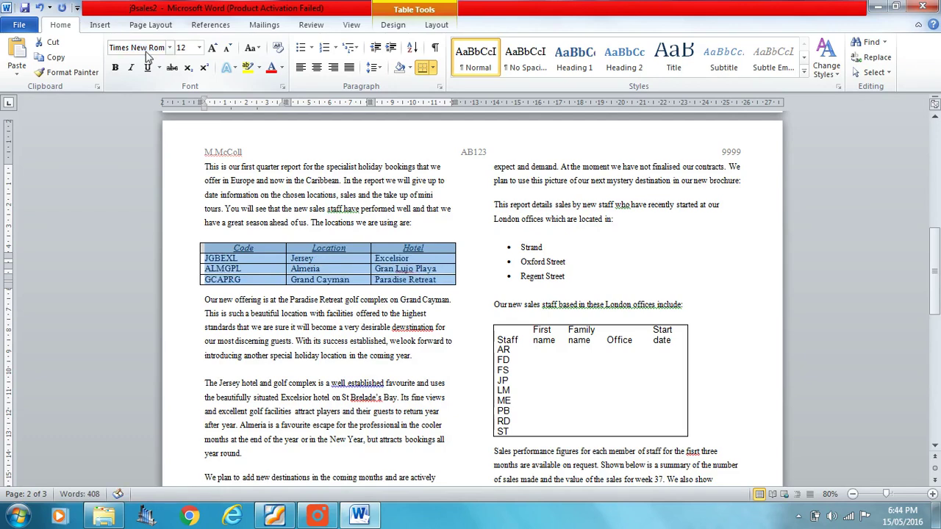
click(181, 48)
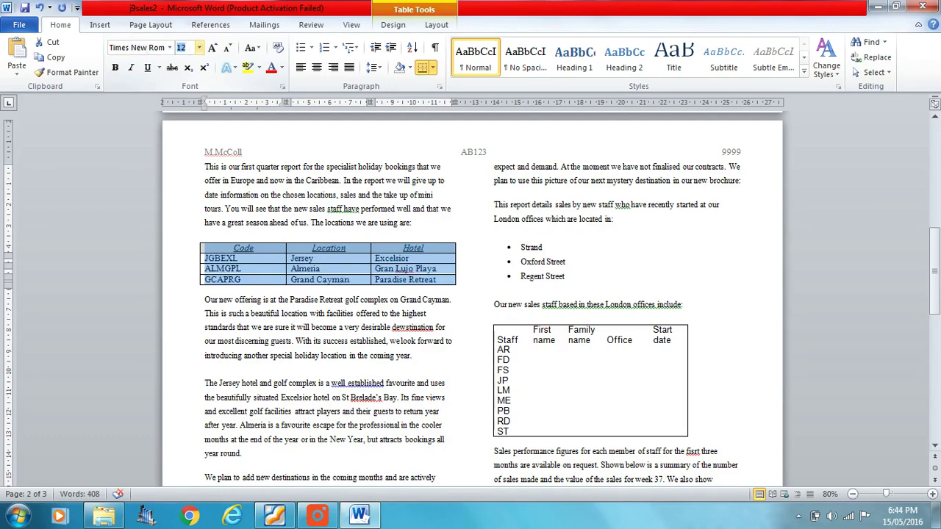
text(11)
key(Return)
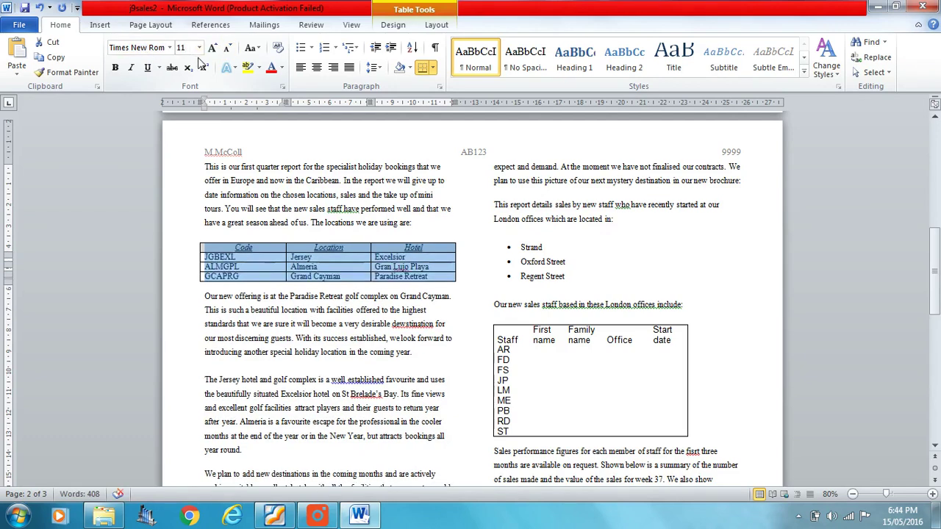
key(alt+Tab)
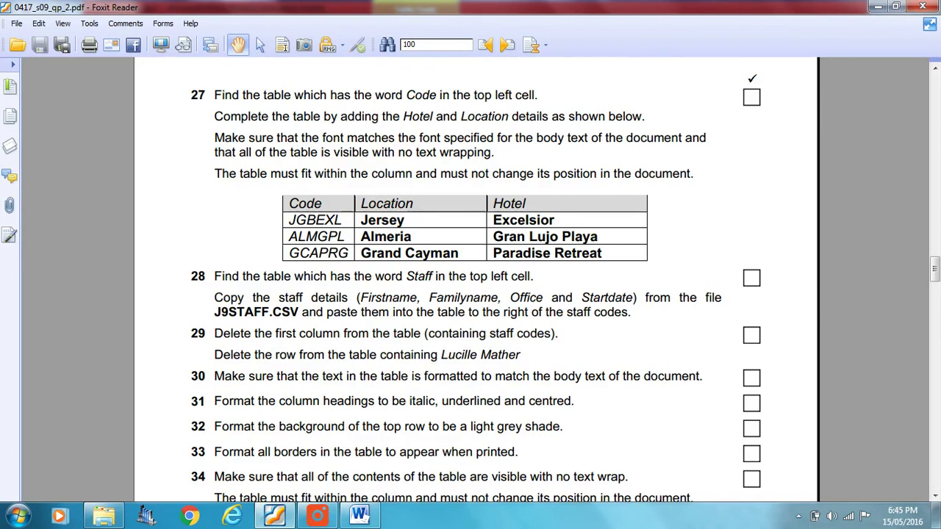
- Deselect the Code table, read question 28, and scroll the report down to the Staff table
key(alt+Tab)
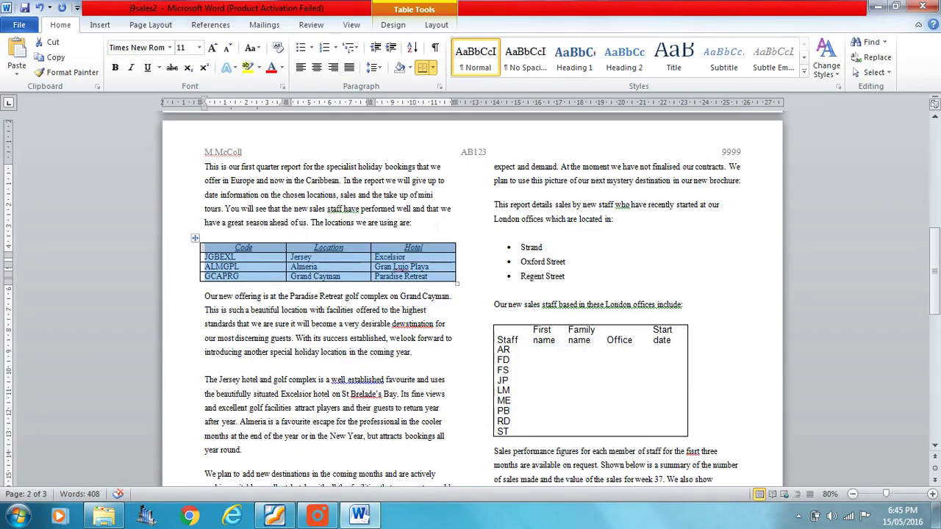
click(413, 222)
key(alt+Tab)
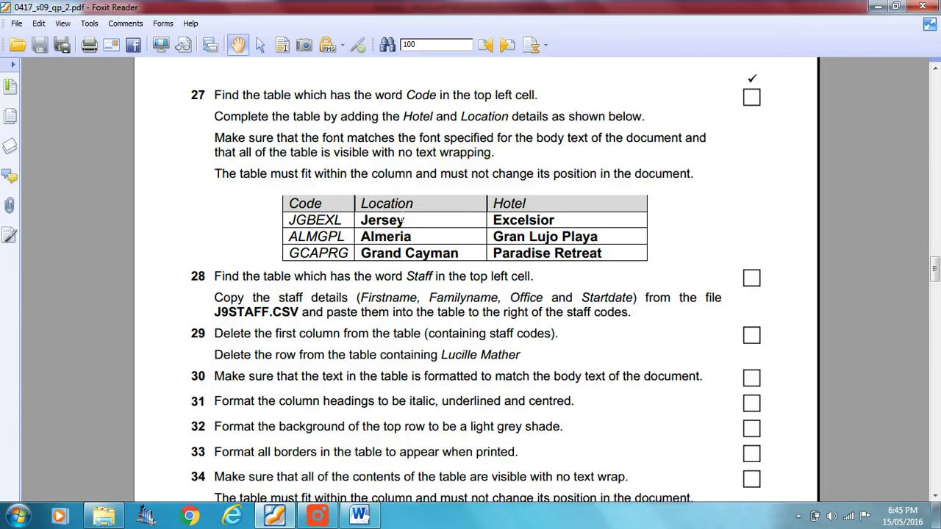
scroll(416, 206, down, 1)
scroll(416, 206, down, 1)
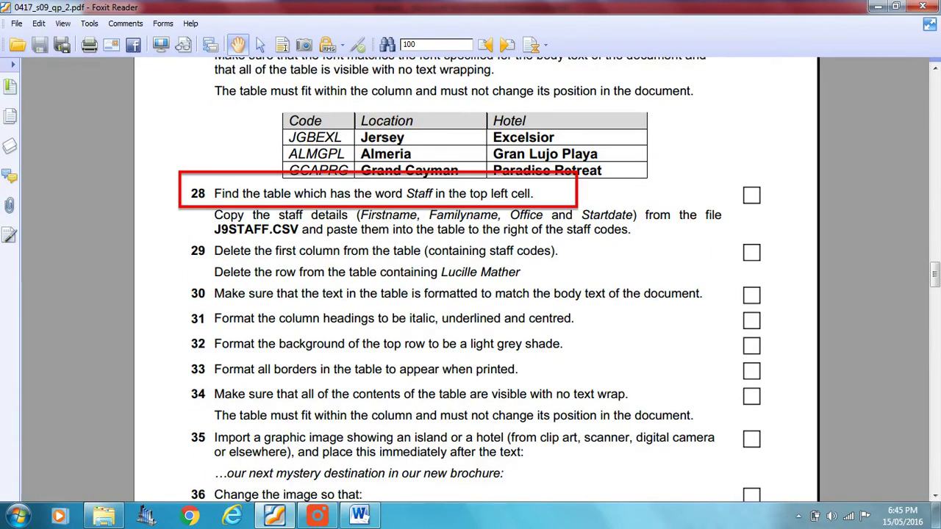
key(alt+Tab)
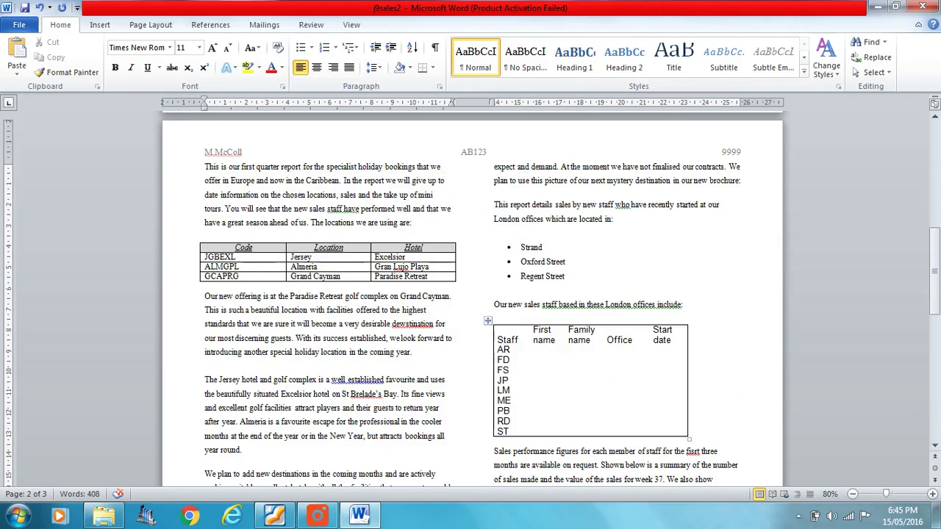
scroll(471, 294, down, 3)
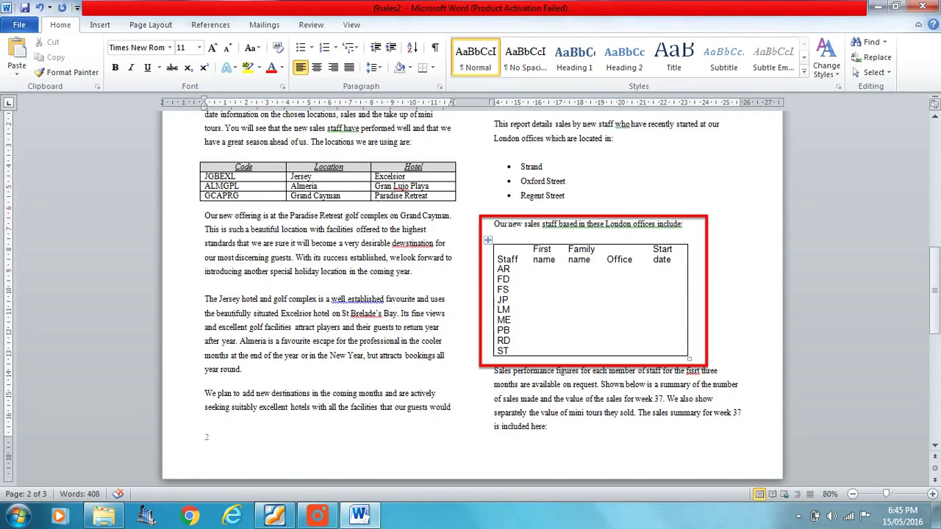
scroll(561, 278, down, 2)
key(alt+Tab)
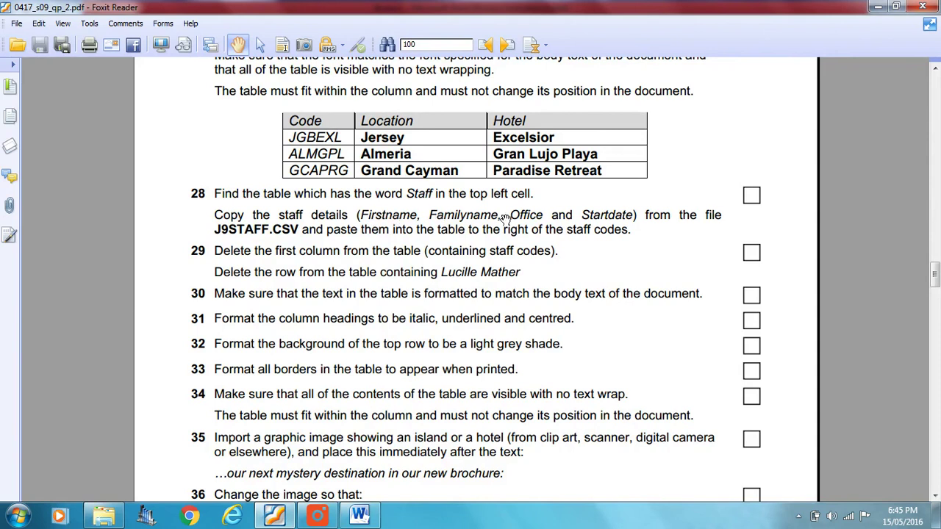
- Minimise the Word report and the exam PDF to reveal the 2009 paper folder
key(alt+Tab)
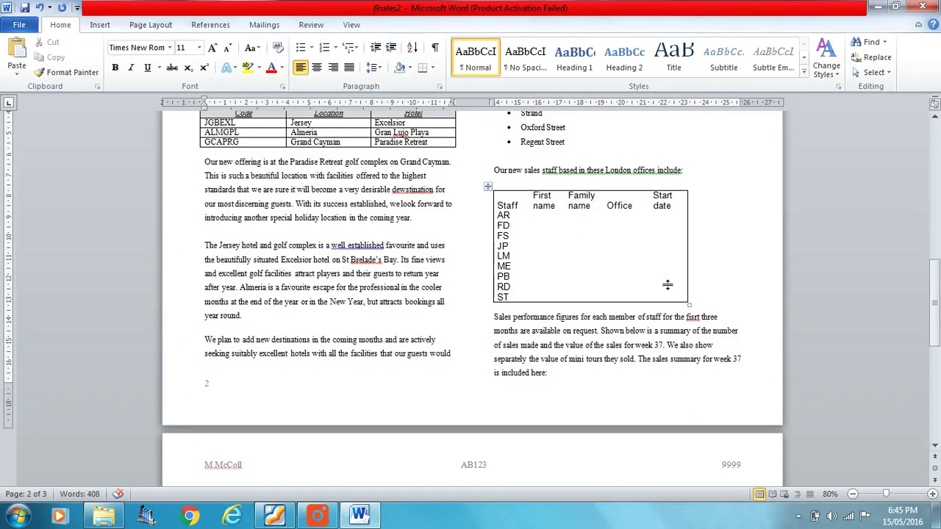
key(alt+Tab)
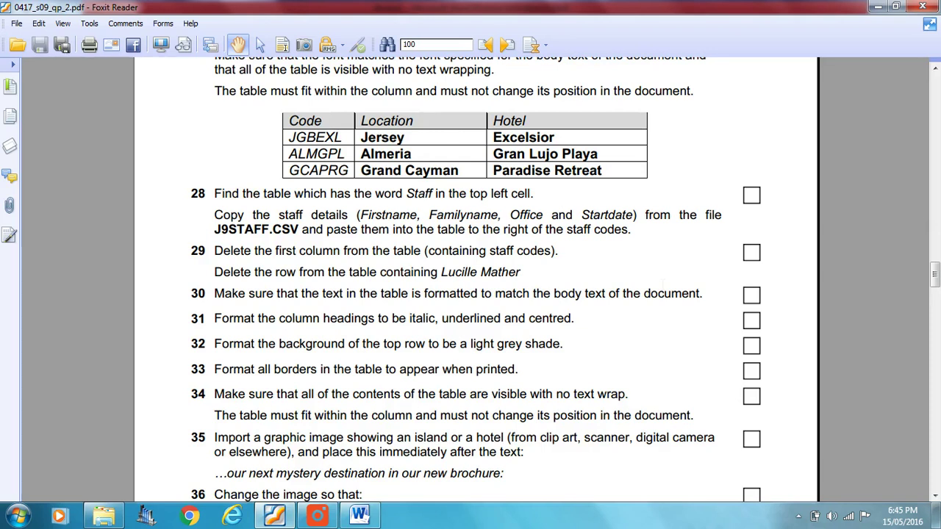
key(alt+Tab)
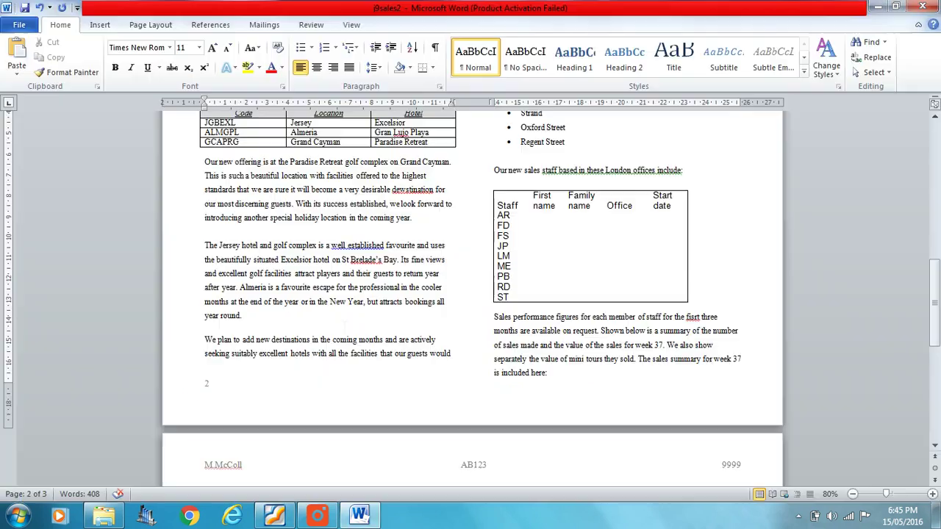
click(877, 7)
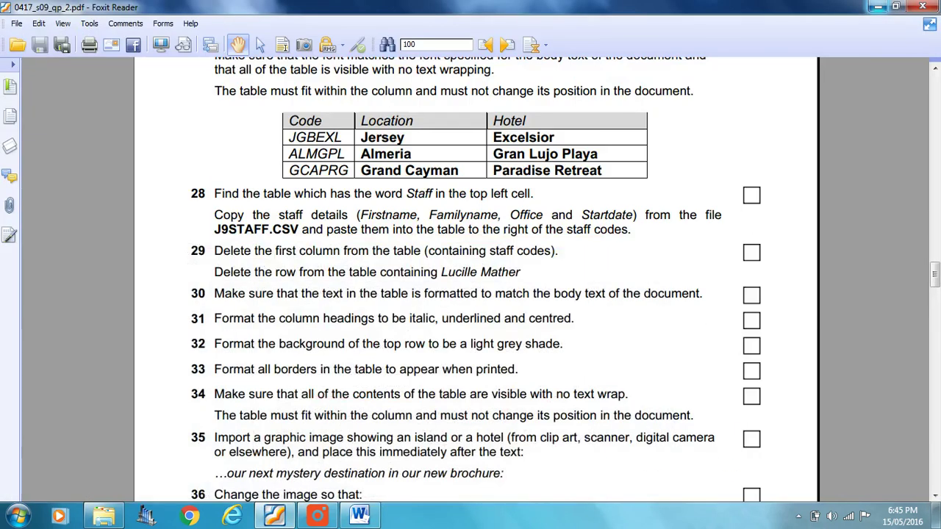
click(878, 6)
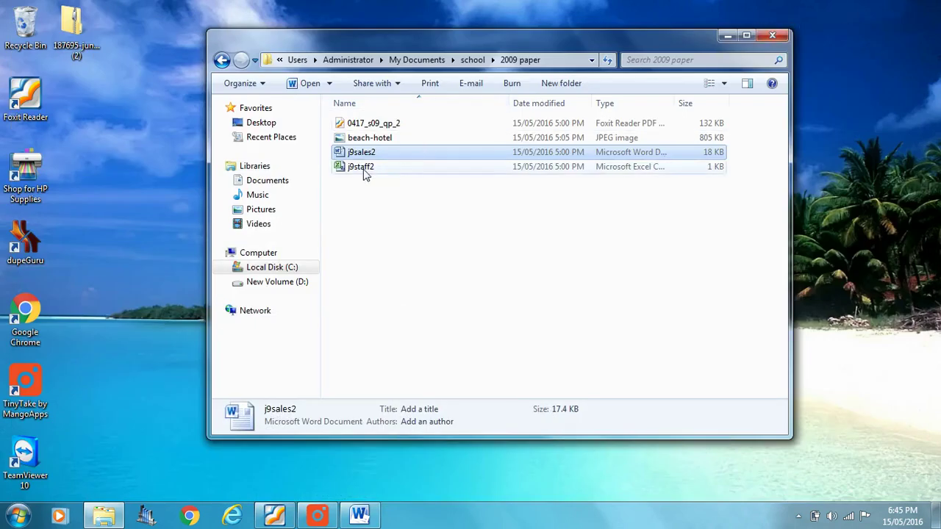
- Start a new blank Word document from the Start menu and maximise it
click(364, 169)
click(18, 515)
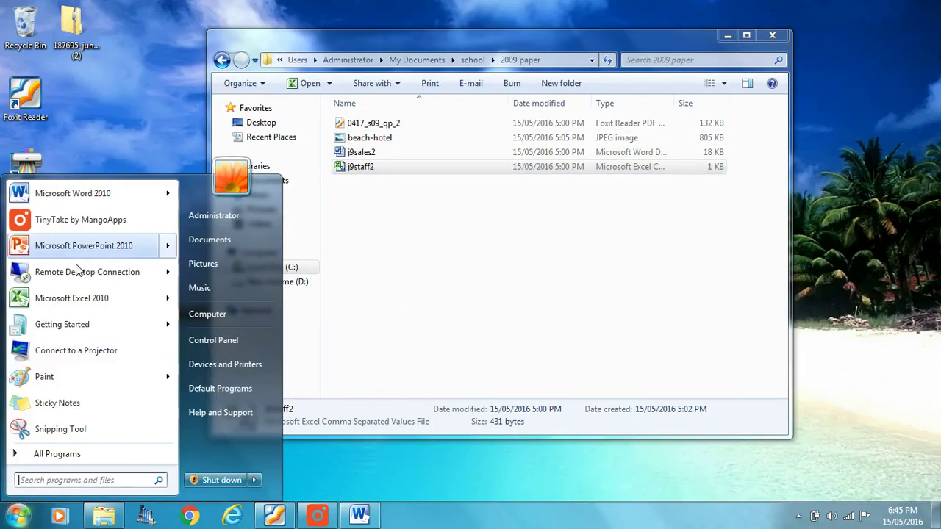
click(74, 193)
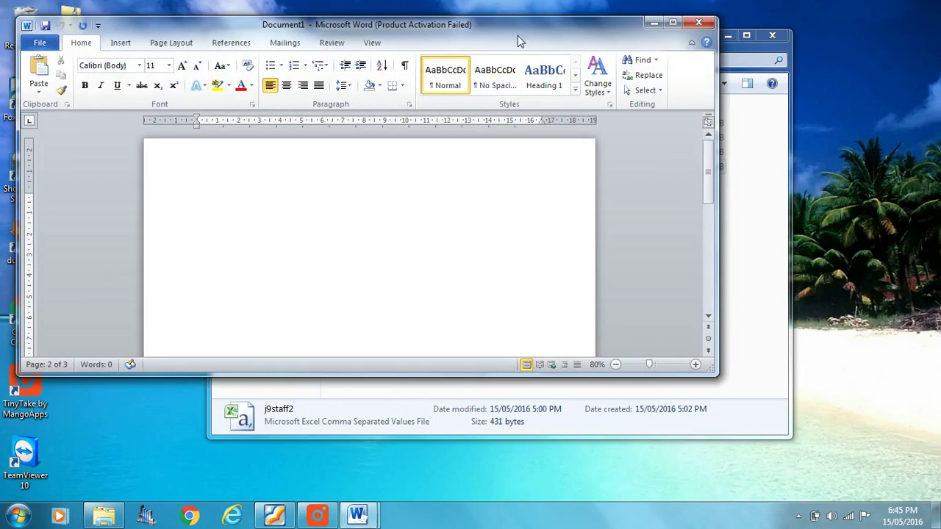
click(672, 23)
- Open j9staff2 from the school > 2009 paper folder through the Open dialog
click(19, 24)
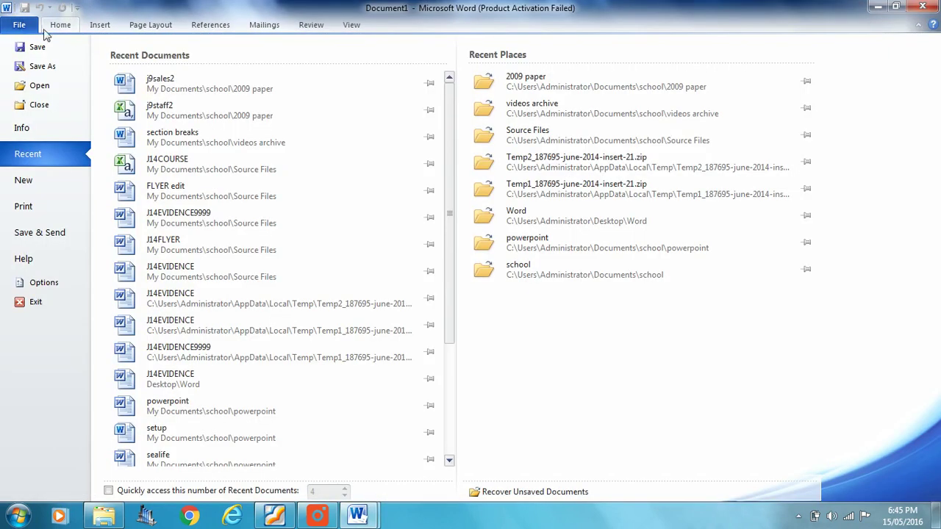
click(39, 85)
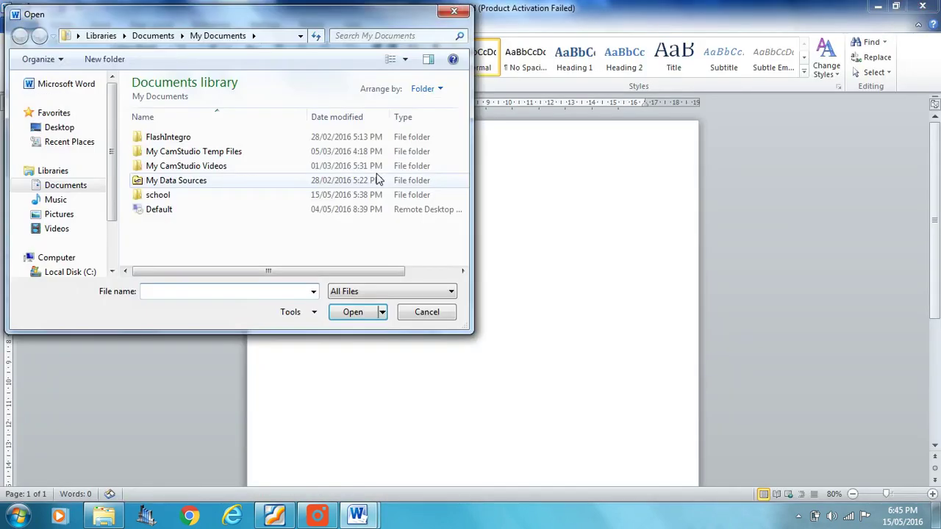
double_click(167, 197)
double_click(178, 139)
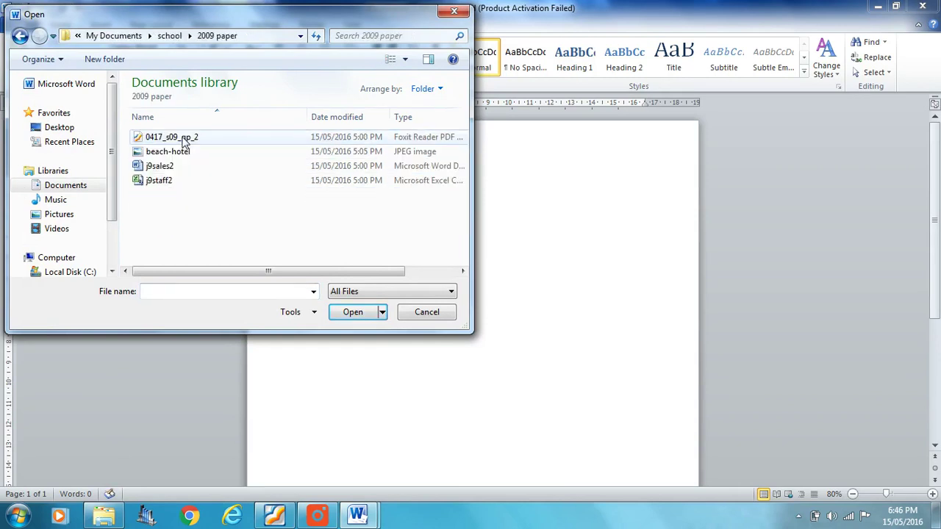
click(158, 184)
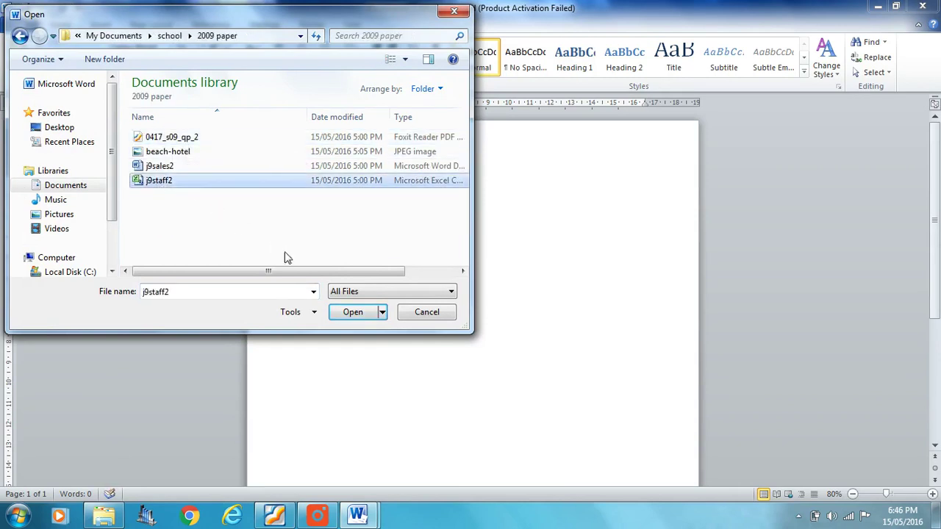
click(351, 314)
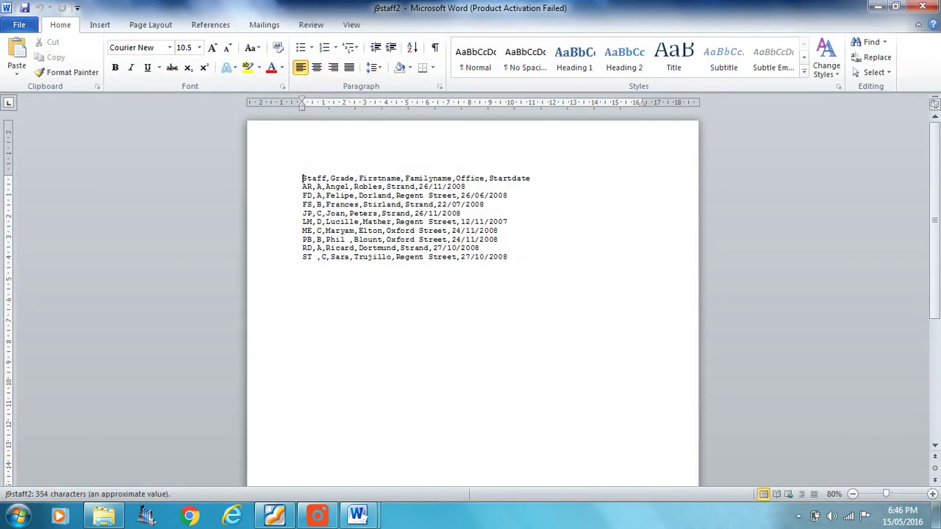
- Select all the staff text and convert it to a 6-column table separated at commas
drag(508, 256, 303, 178)
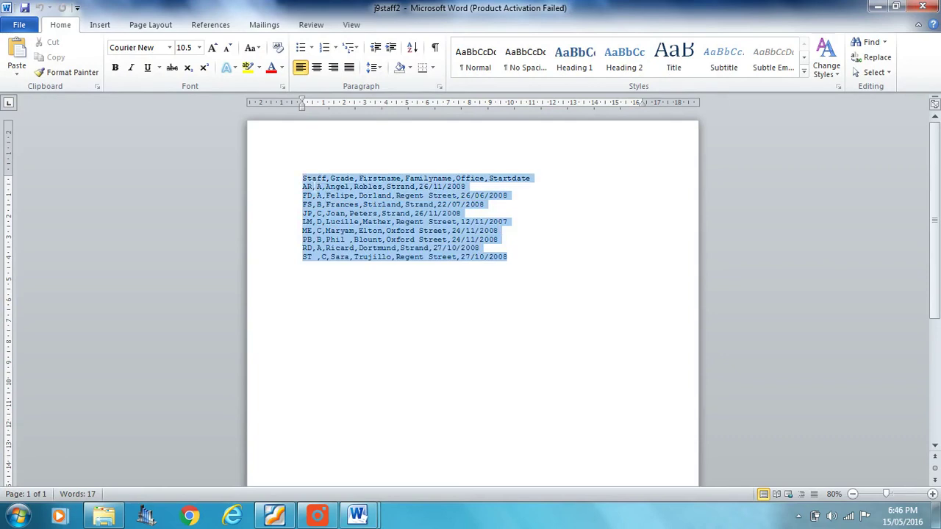
click(100, 25)
click(110, 57)
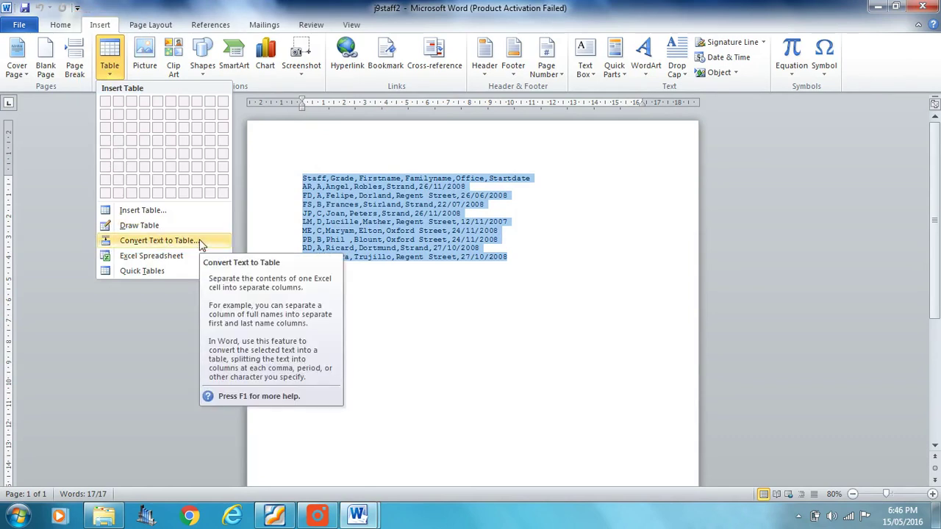
click(158, 241)
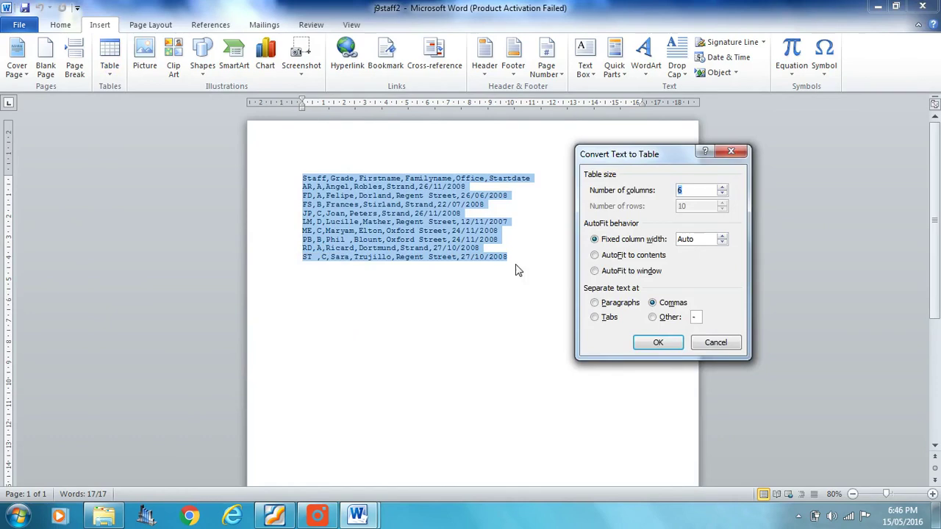
click(656, 342)
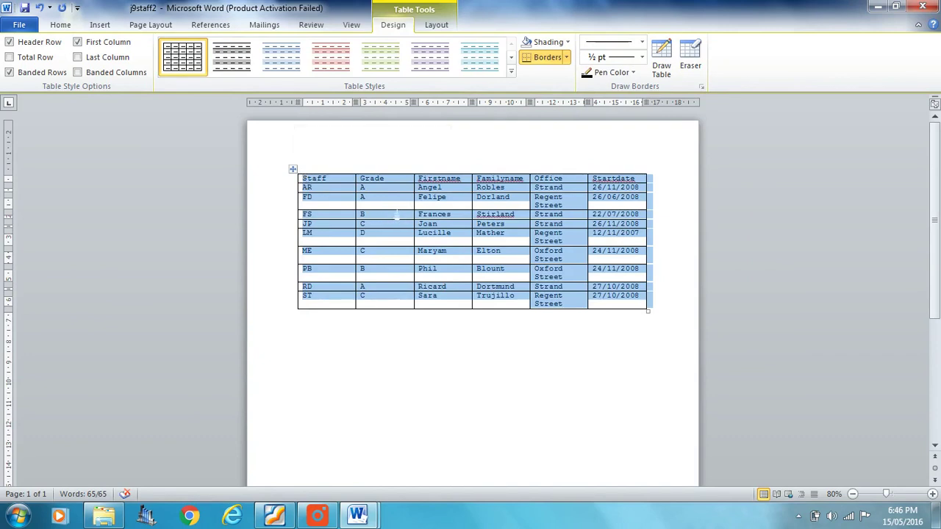
- Switch between the j9staff2 table, the j9sales2 report and the exam paper to check the task
click(394, 212)
key(alt+Tab)
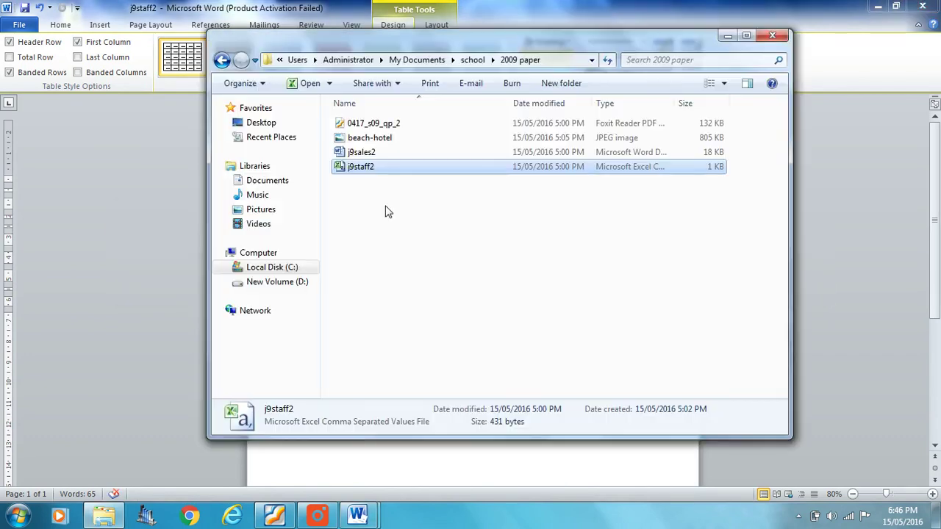
key(alt+Tab)
mouse_move(357, 514)
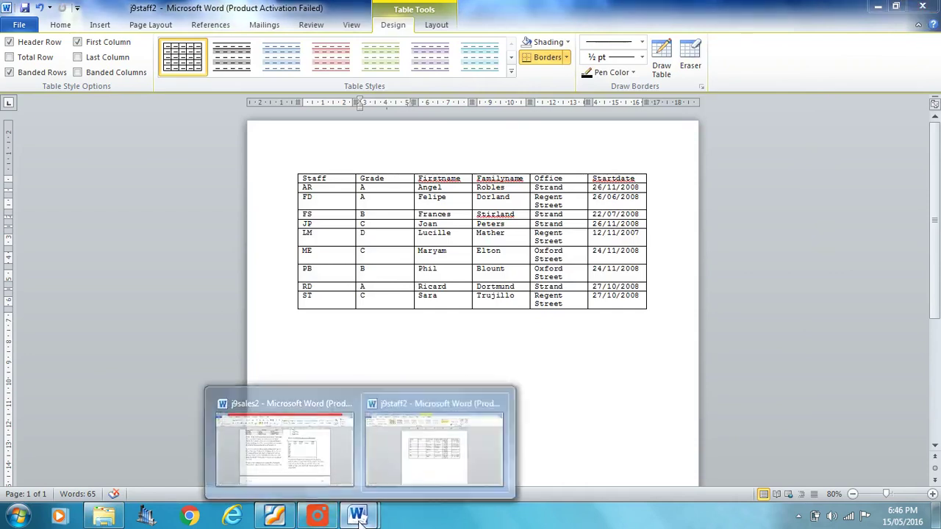
click(312, 453)
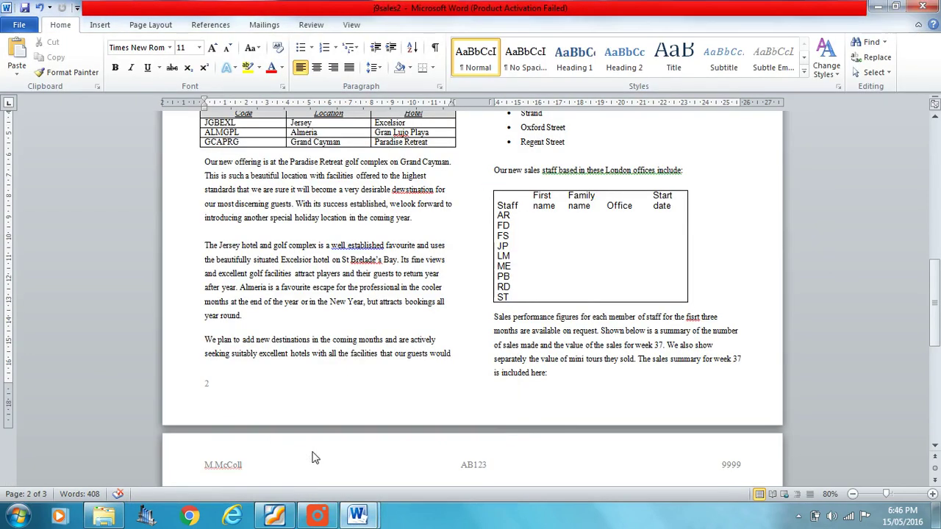
click(279, 517)
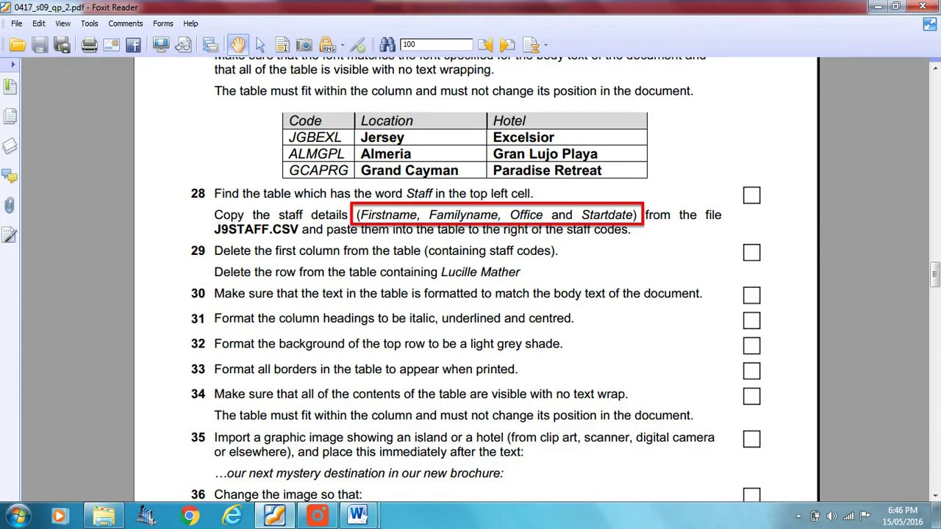
key(alt+Tab)
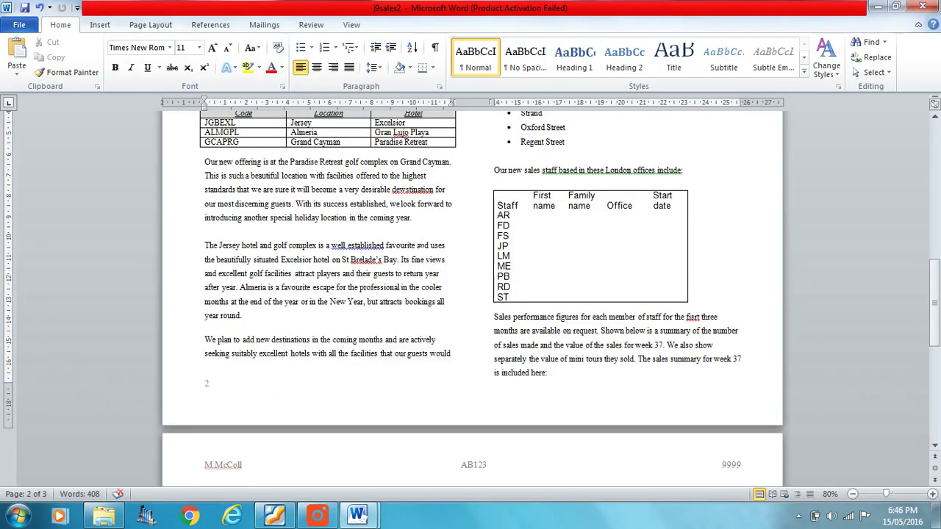
mouse_move(359, 514)
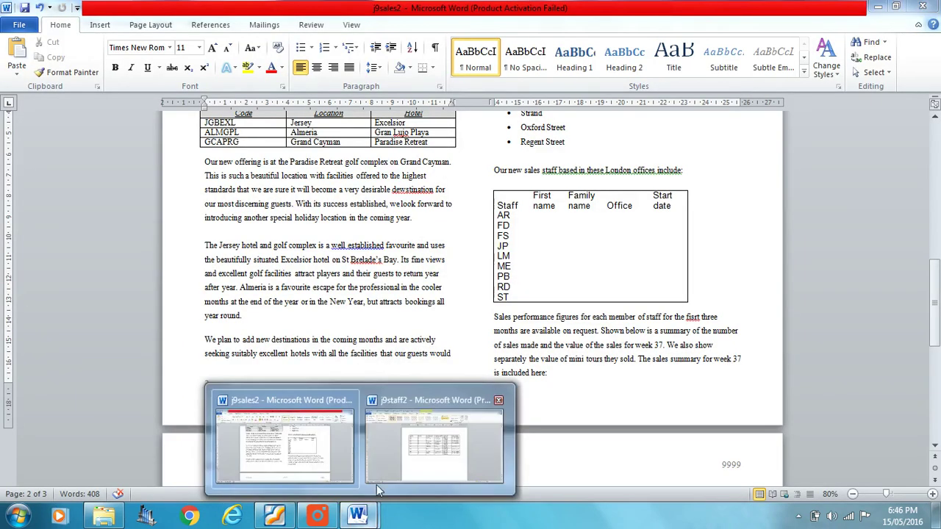
click(373, 451)
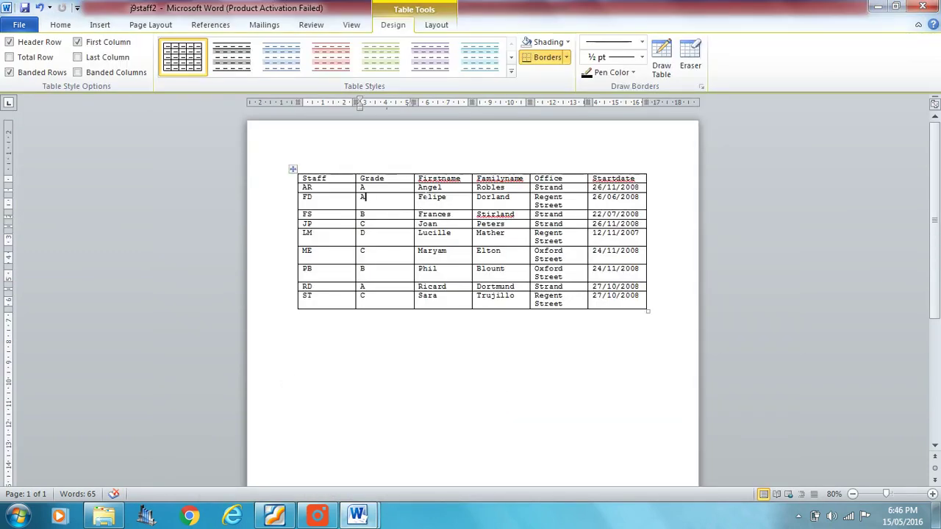
key(alt+Tab)
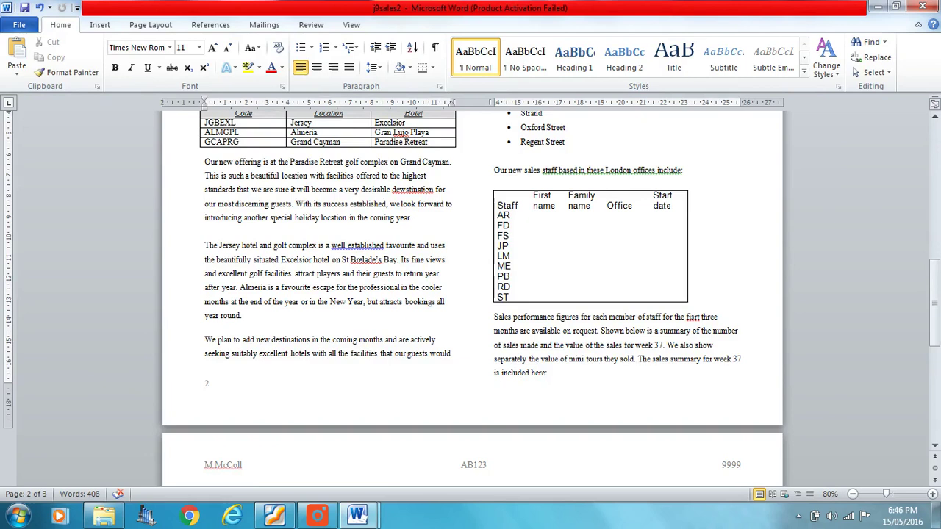
key(alt+Tab)
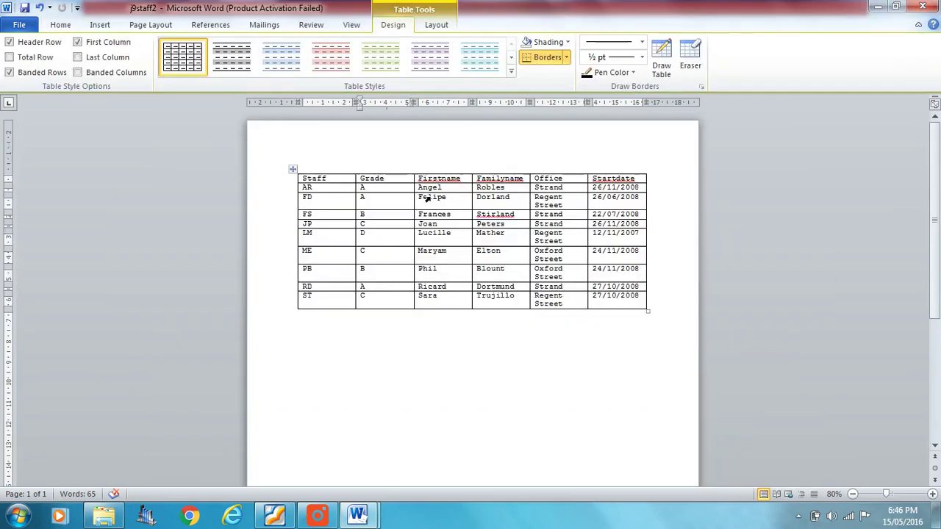
- Select the Firstname to Startdate cells for all nine staff, then go to j9sales2's first empty First name cell
click(426, 198)
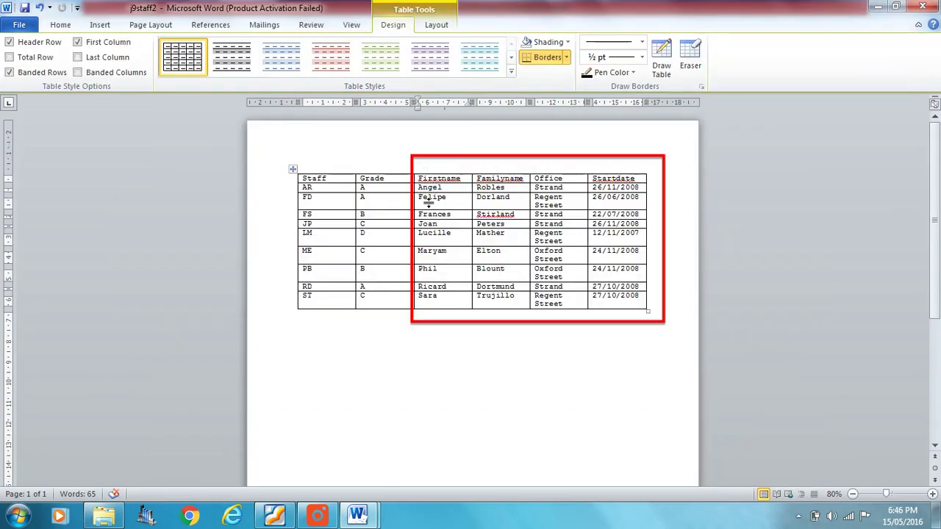
mouse_move(420, 188)
mouse_down()
mouse_move(508, 216)
mouse_move(632, 287)
mouse_move(634, 304)
mouse_up()
key(ctrl+c)
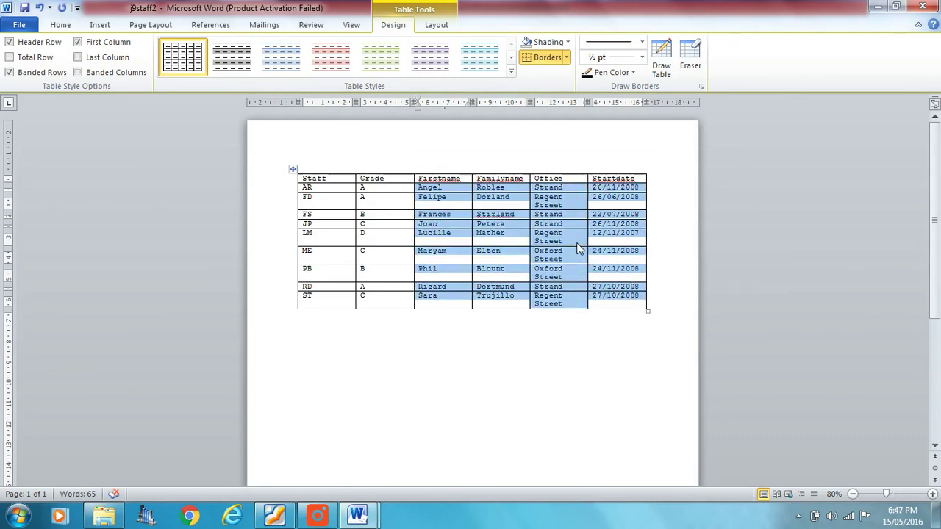
click(358, 514)
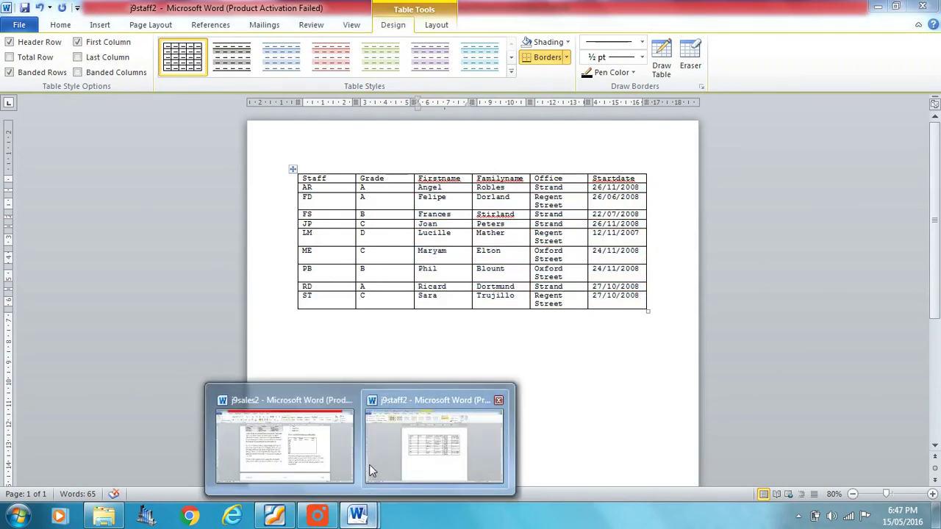
click(286, 445)
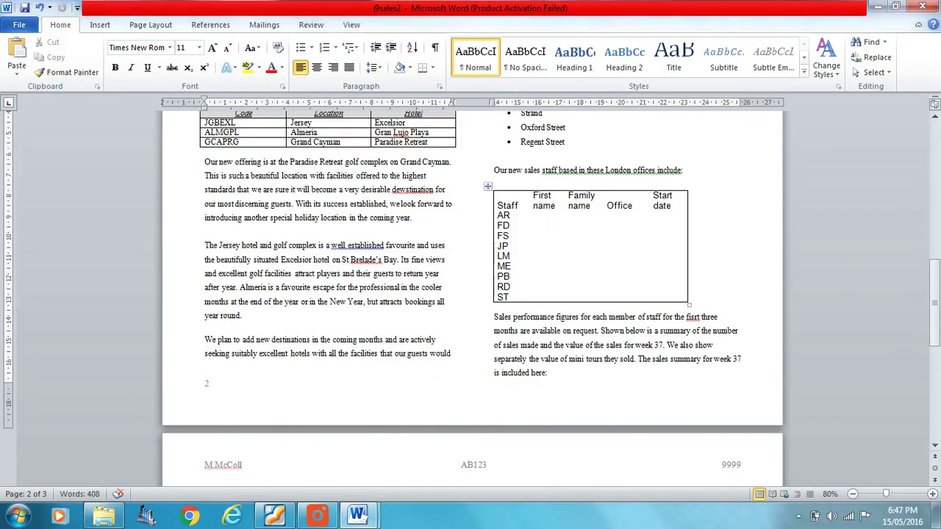
click(534, 216)
- Paste the copied names, offices and start dates into j9sales2's Staff table, then bring up the exam paper
key(ctrl+v)
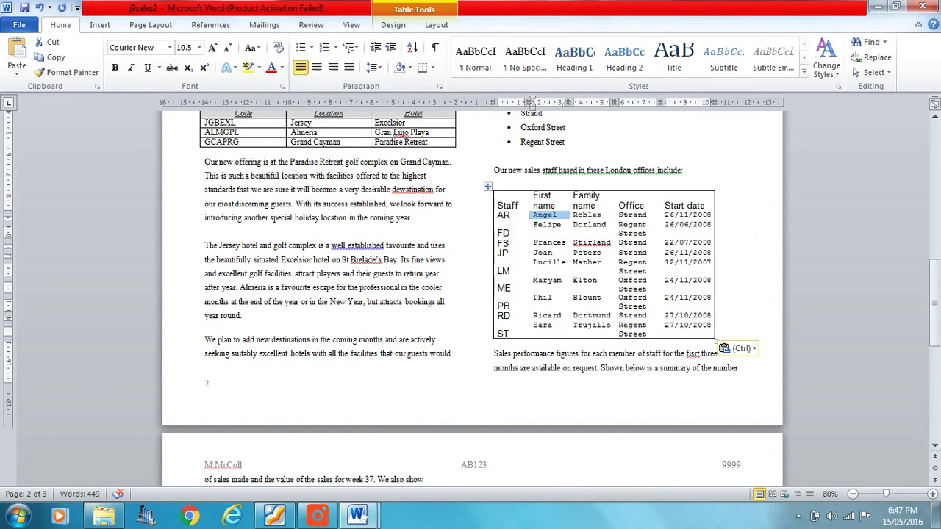
click(688, 252)
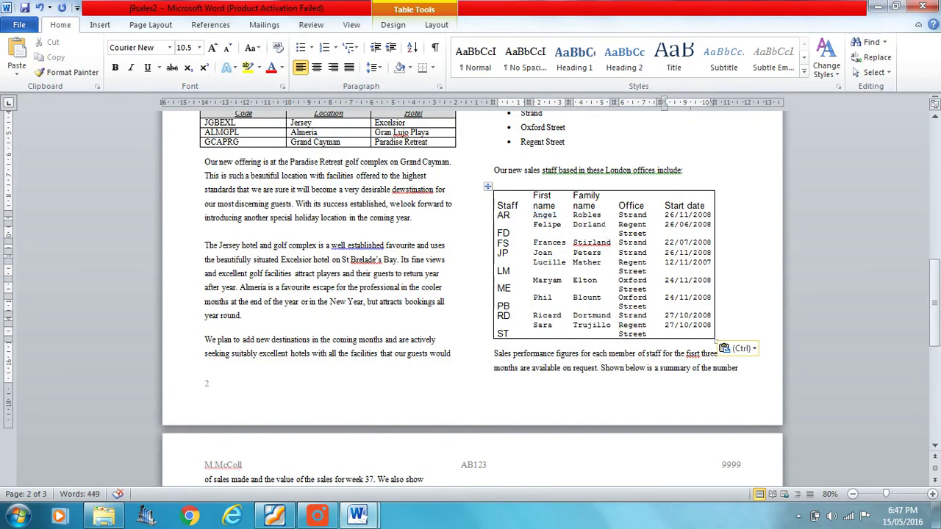
key(alt+Tab)
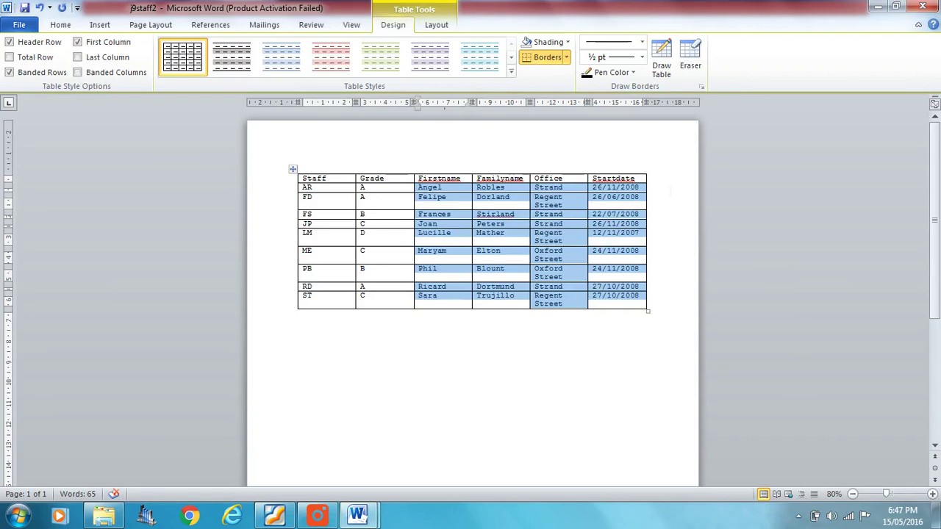
click(645, 187)
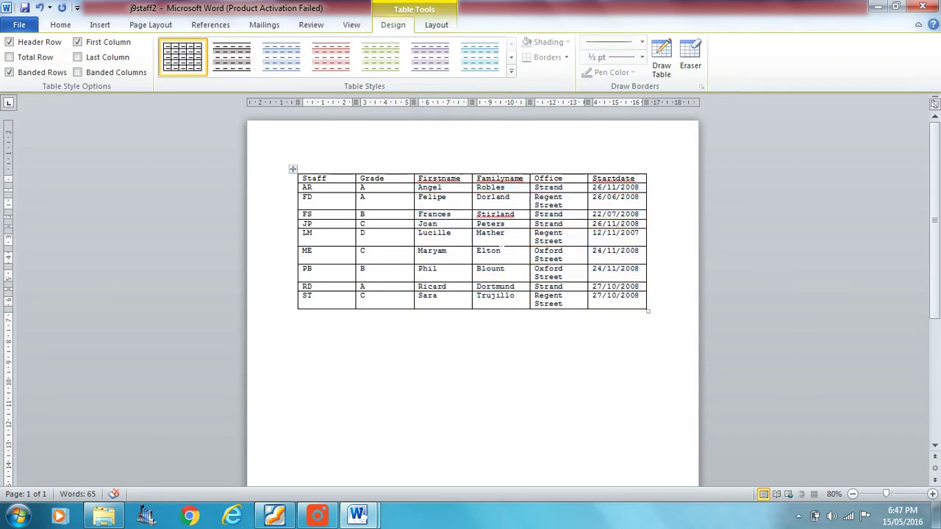
click(275, 515)
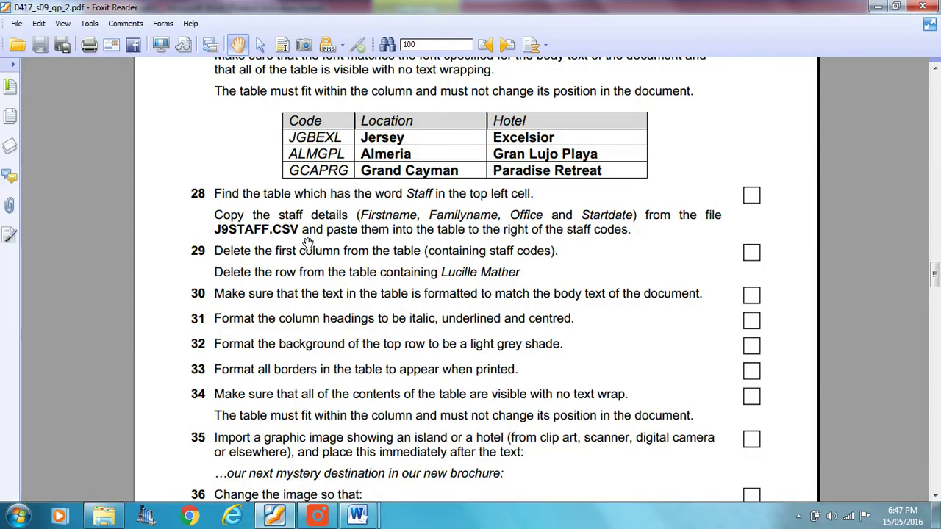
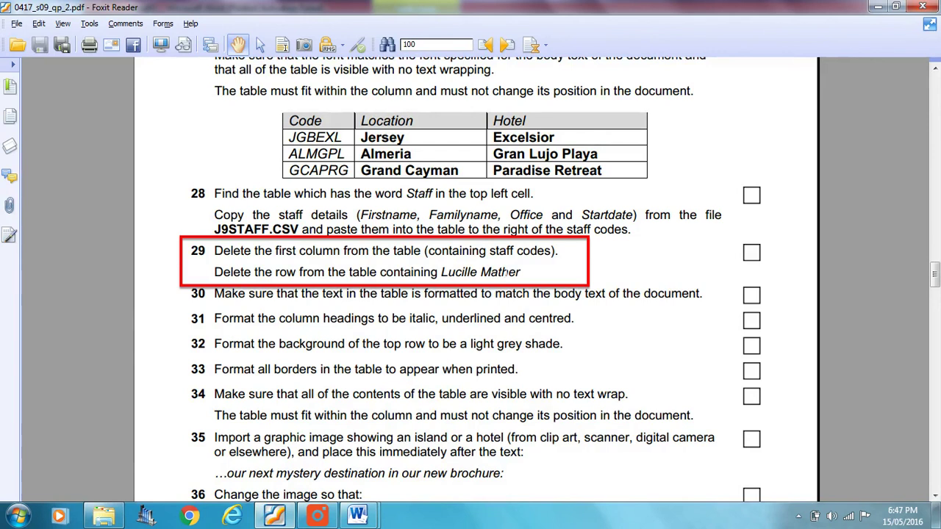
- After reading question 29, switch from the exam paper to the j9staff2 staff table
key(alt+Tab)
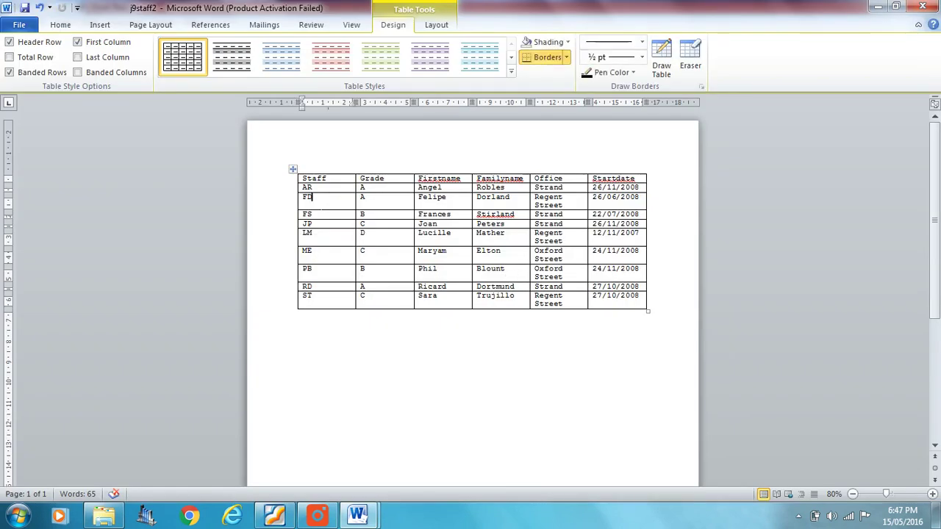
- Delete the entire Staff code column from the j9staff2 table
right_click(316, 177)
click(362, 264)
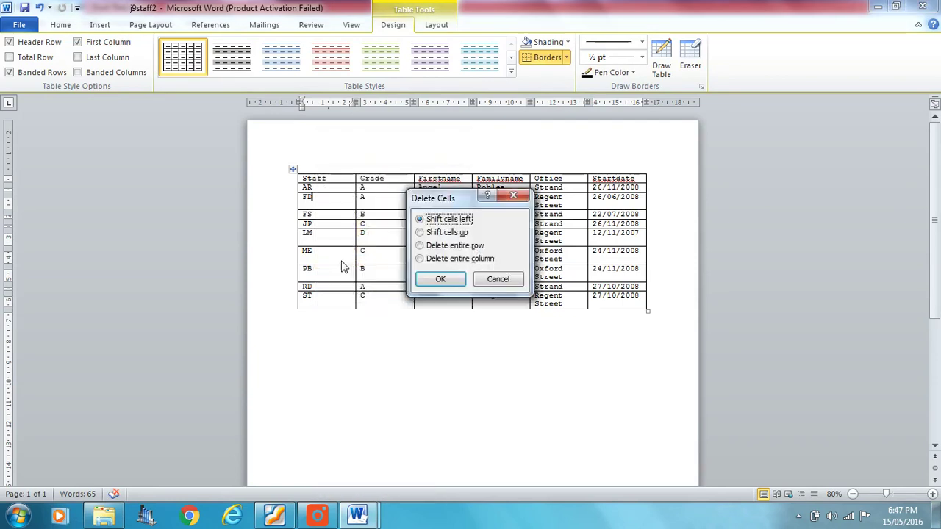
click(456, 260)
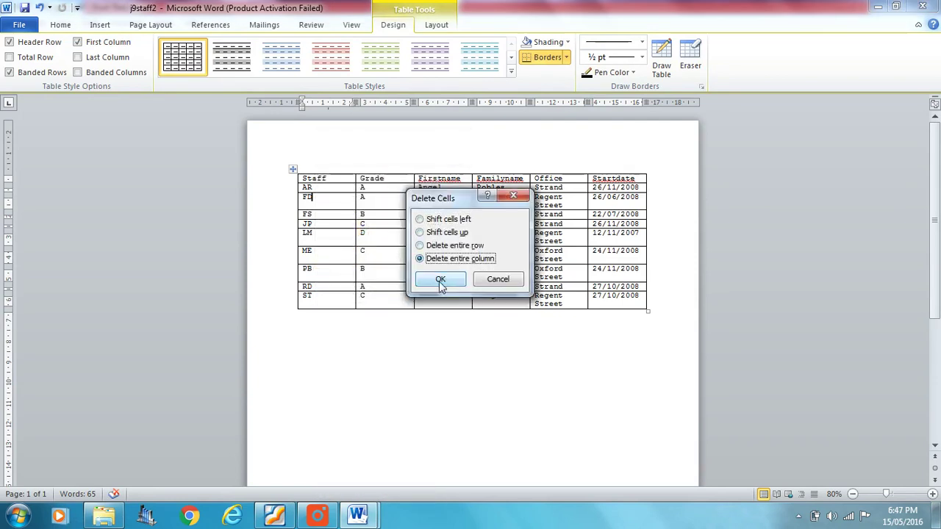
click(441, 279)
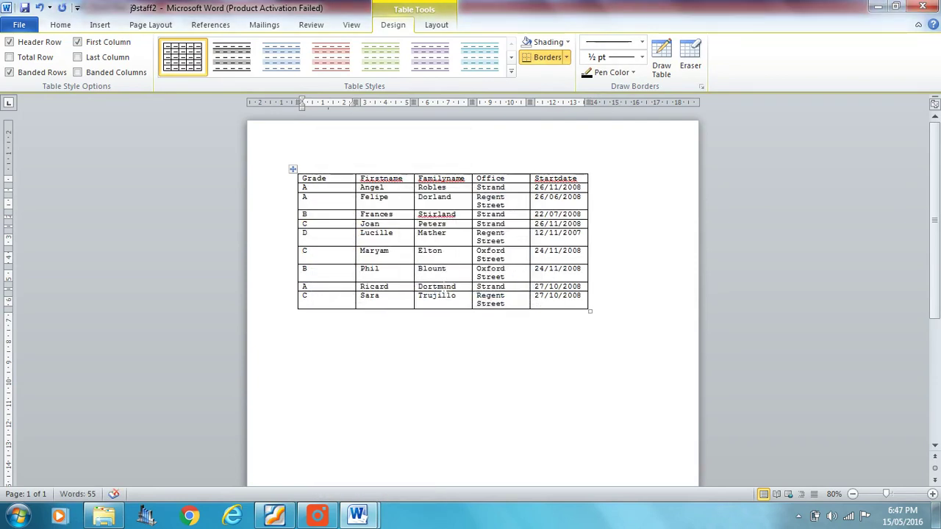
key(alt+Tab)
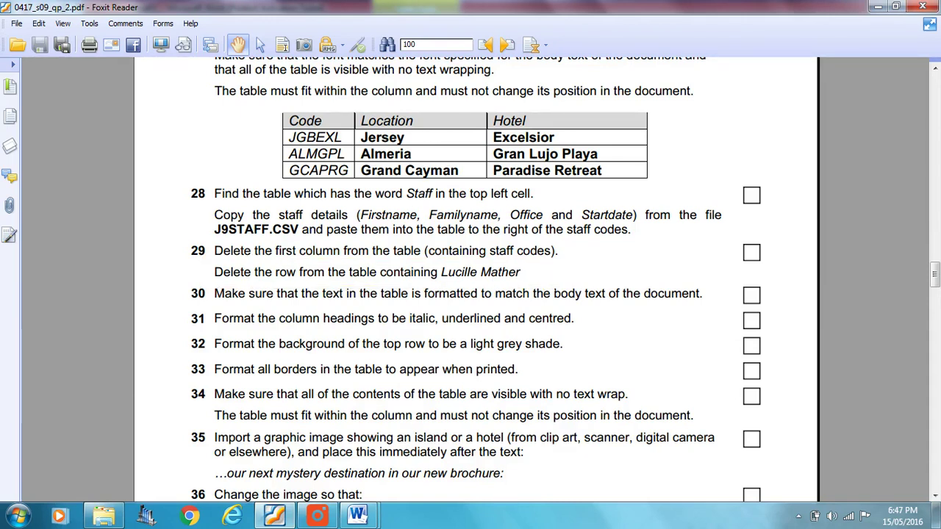
key(alt+Tab)
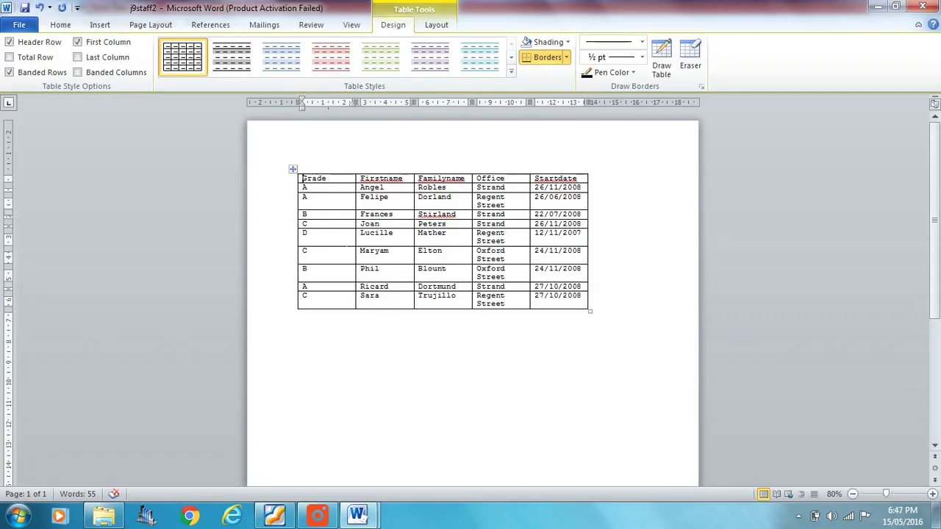
click(392, 232)
right_click(394, 232)
click(425, 264)
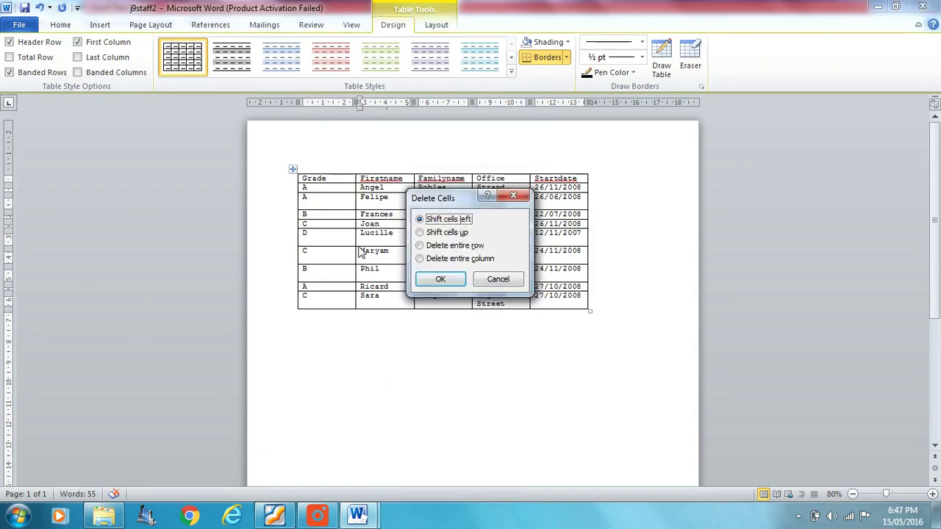
click(437, 246)
click(441, 279)
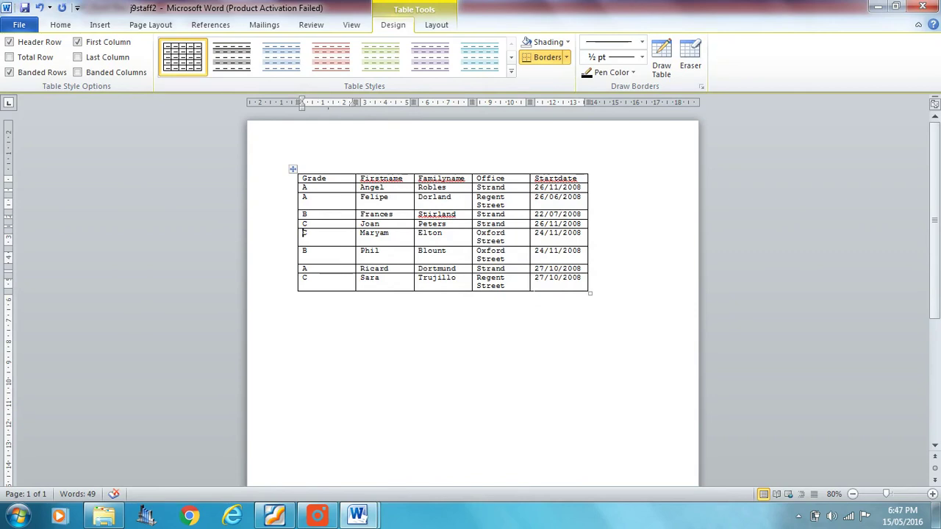
- Bring the j9sales2 document to the front
key(alt+Tab)
key(alt+Tab)
mouse_move(359, 514)
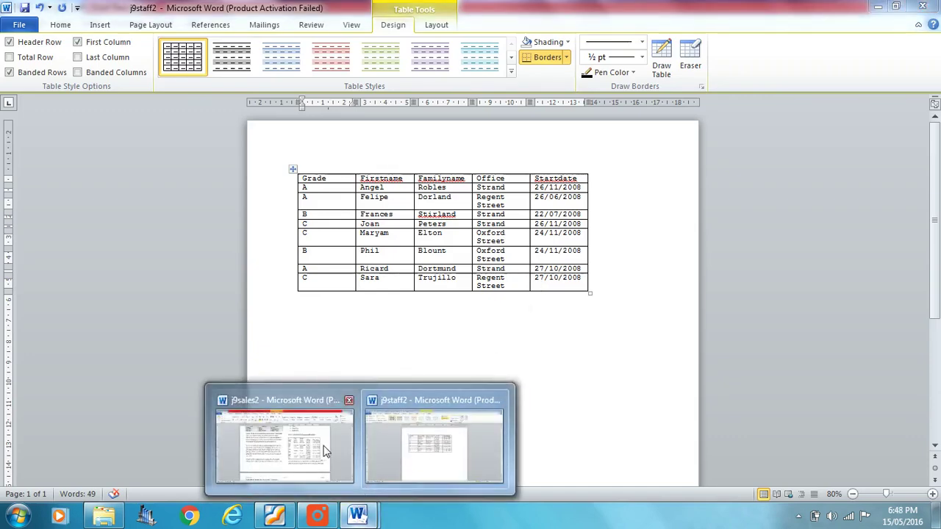
click(325, 451)
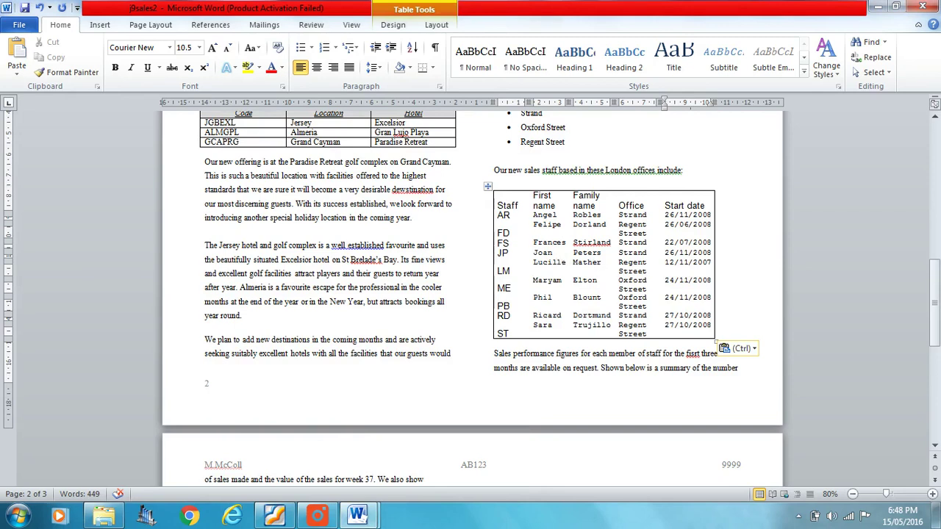
- Delete the entire staff-code column, starting from the AR cell, in j9sales2
click(504, 215)
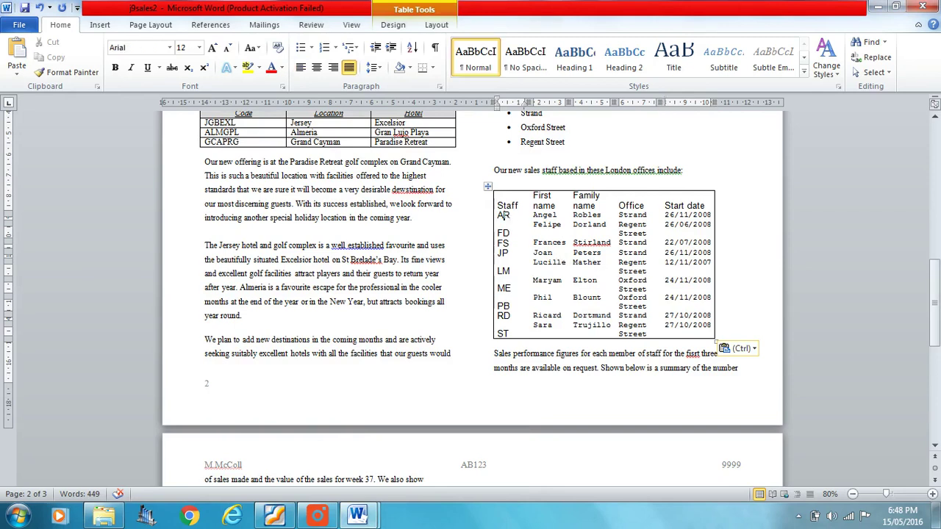
right_click(505, 215)
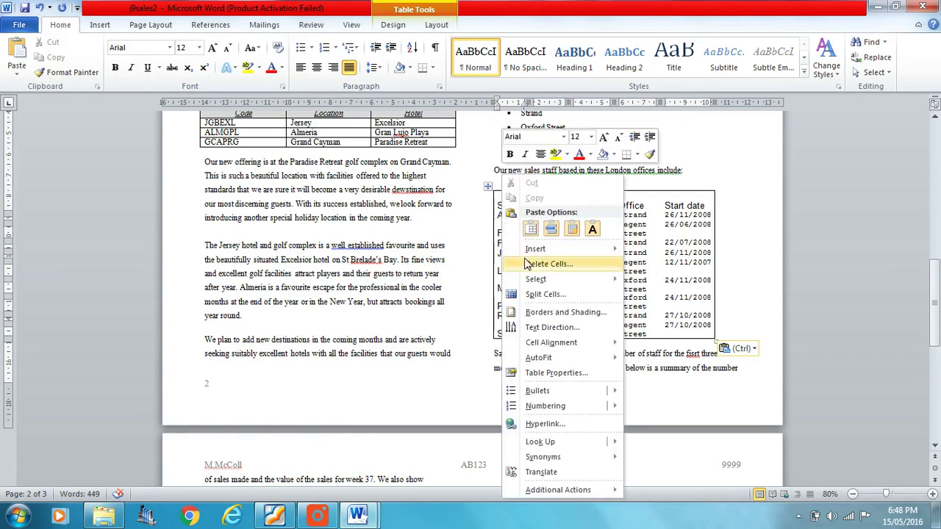
click(526, 265)
click(455, 259)
click(438, 281)
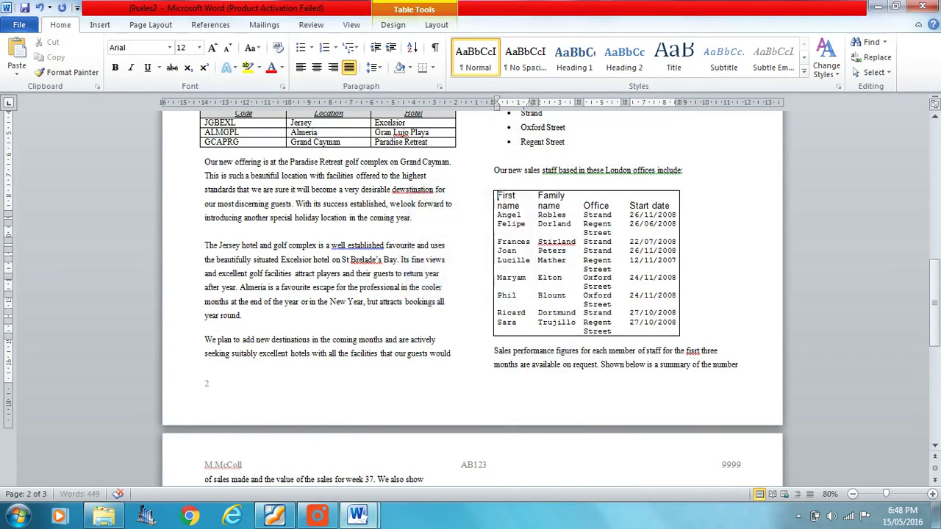
click(519, 268)
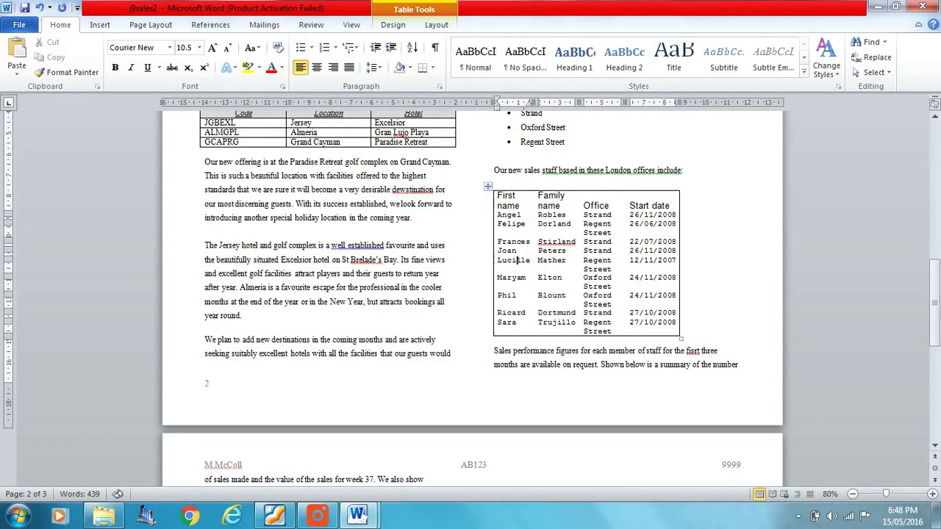
right_click(519, 268)
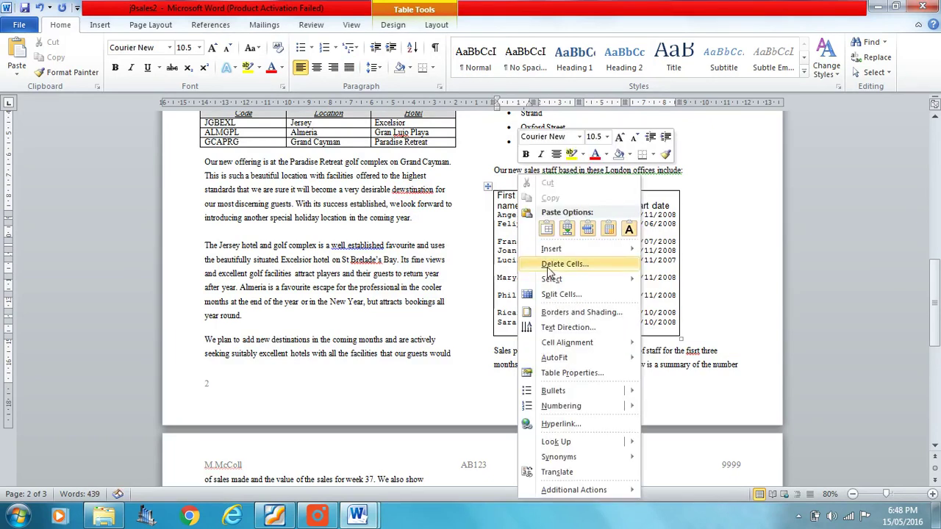
click(551, 265)
click(452, 246)
click(441, 280)
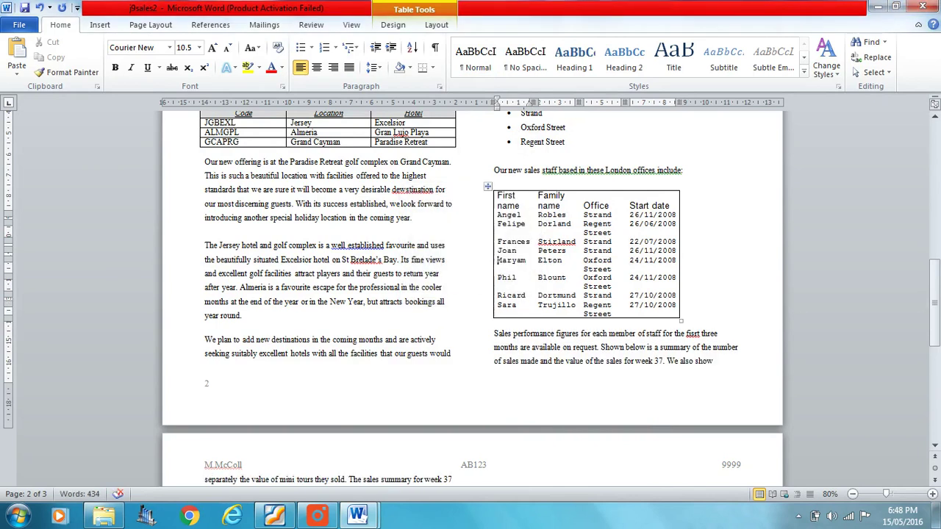
- Compare the table against j9staff2, then bring the exam paper back
key(alt+Tab)
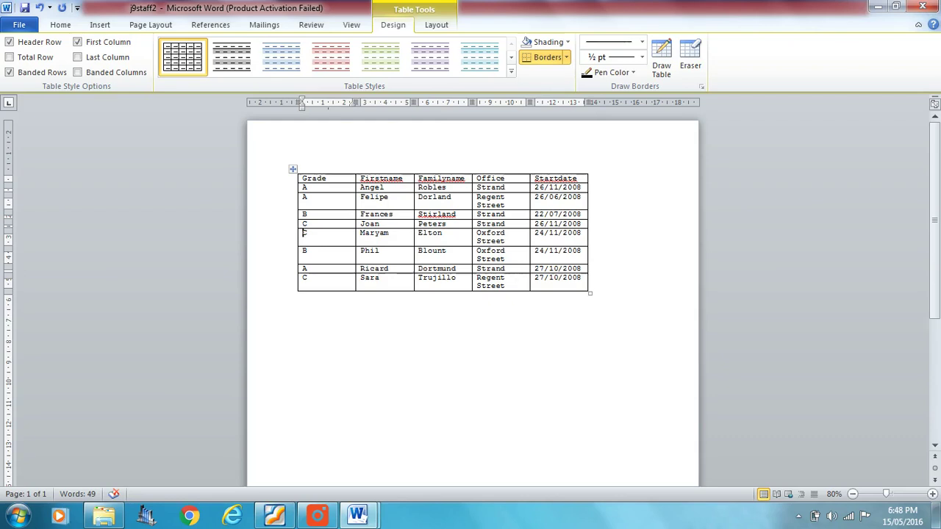
key(alt+Tab)
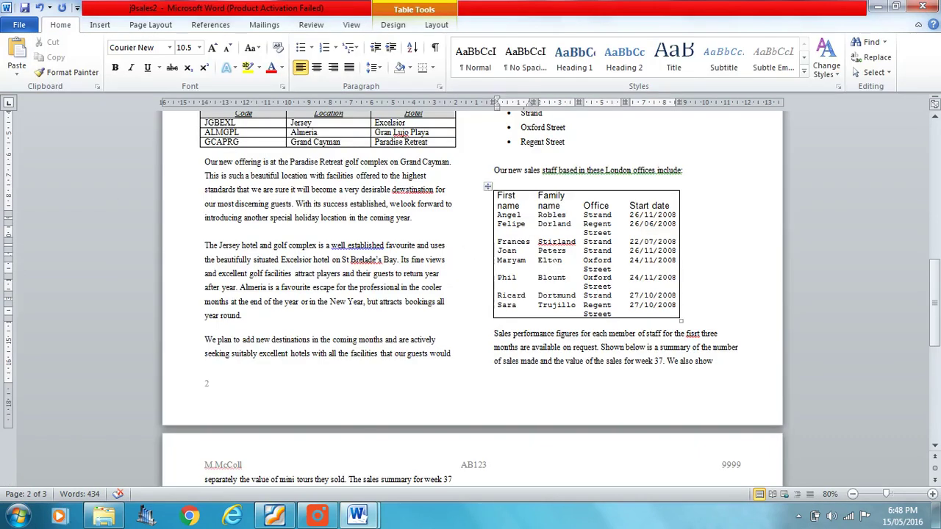
click(278, 515)
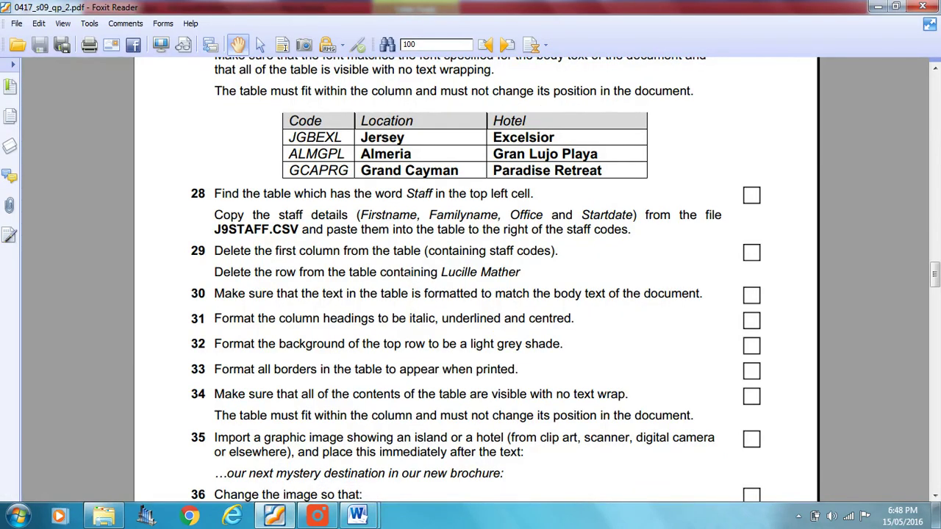
- Read question 30 and check the font currently used in the staff table
scroll(475, 280, down, 3)
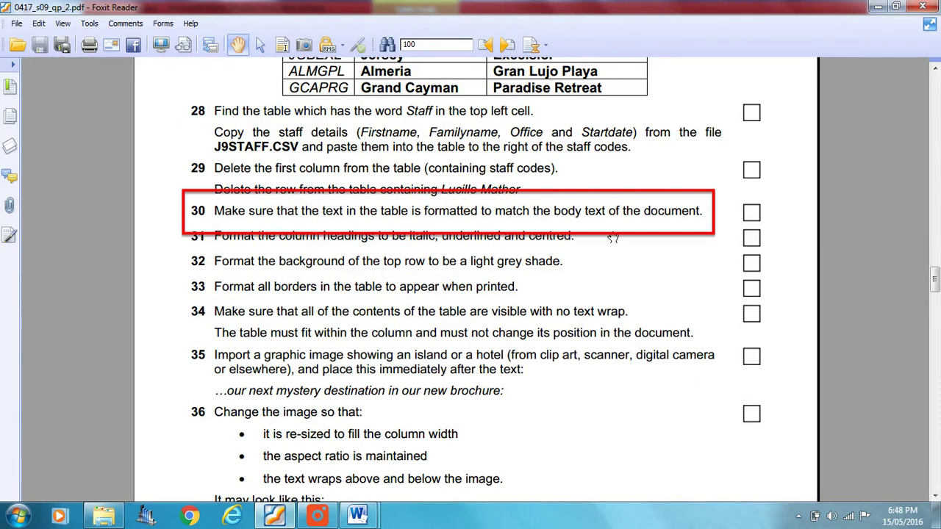
key(alt+Tab)
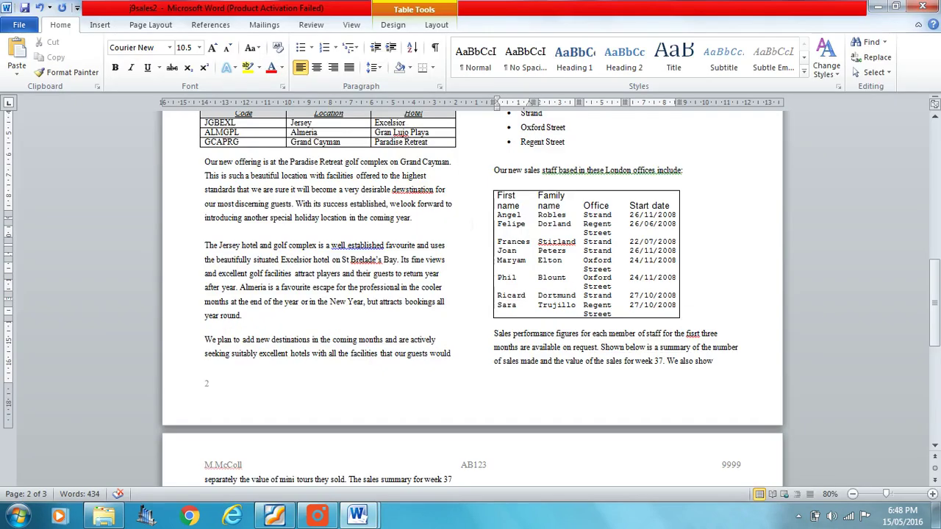
click(561, 224)
key(alt+Tab)
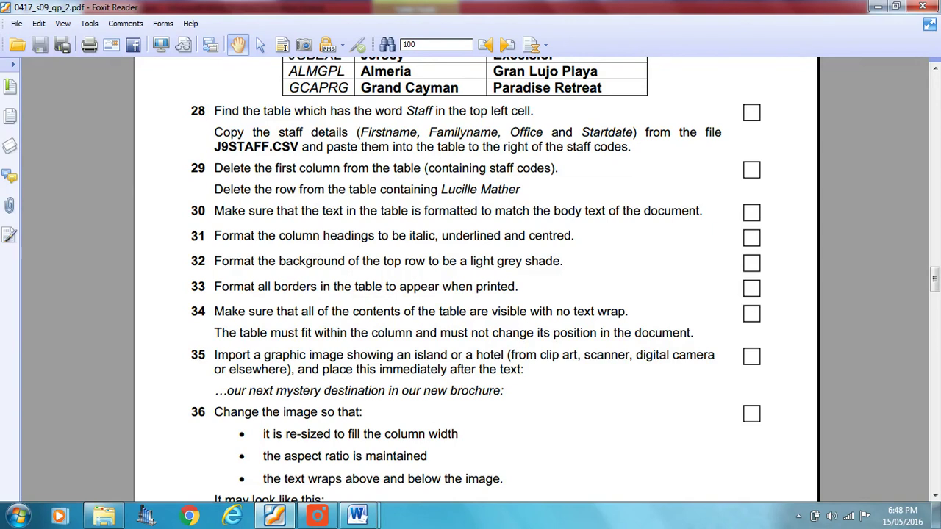
key(alt+Tab)
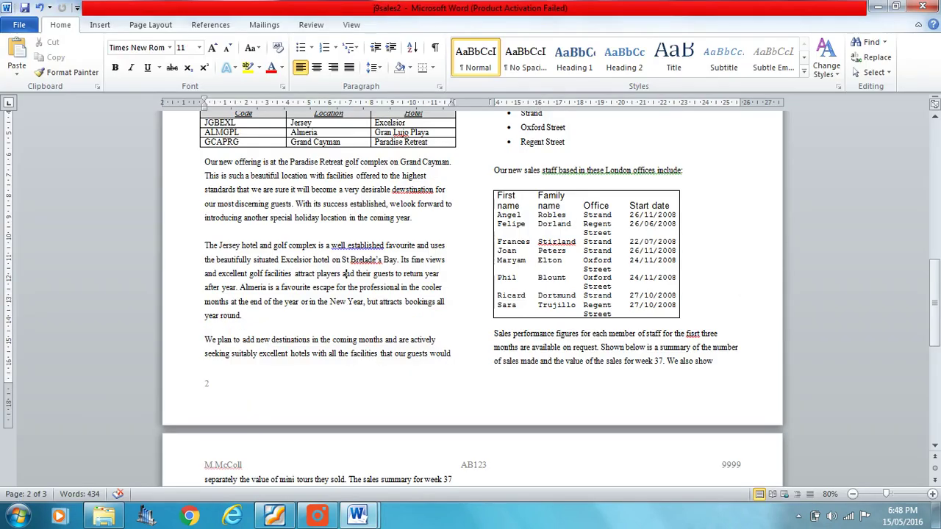
key(alt+Tab)
key(alt+Tab)
- Set all the staff table text to Times New Roman, size 11
drag(505, 206, 673, 316)
click(154, 49)
text(T)
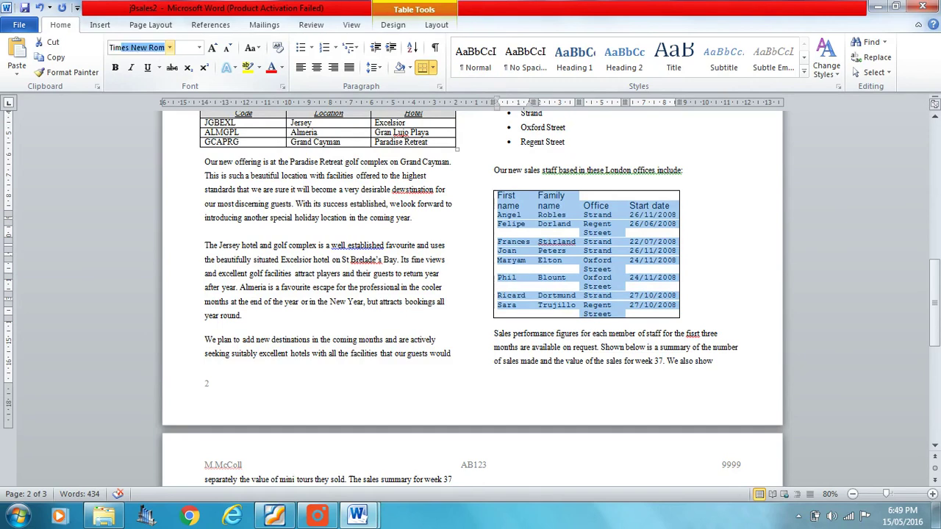
text(imes)
key(Return)
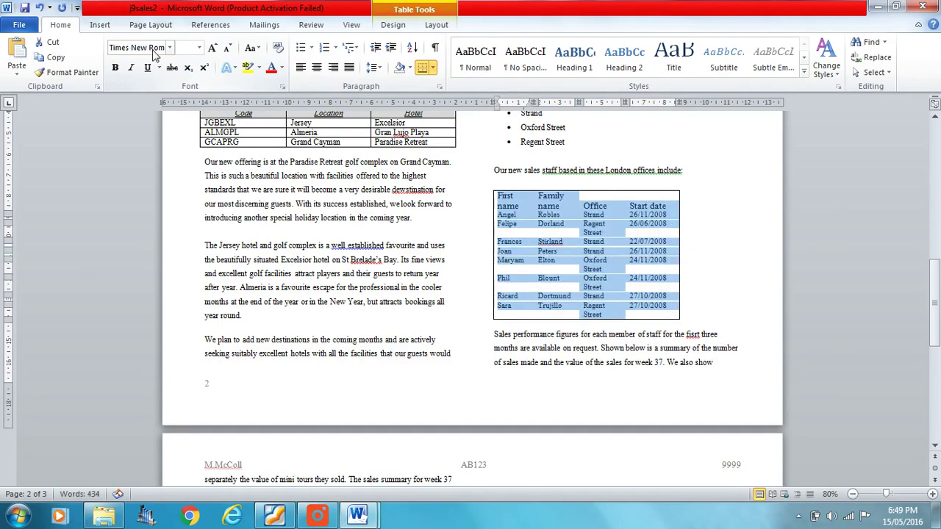
click(190, 48)
key(Return)
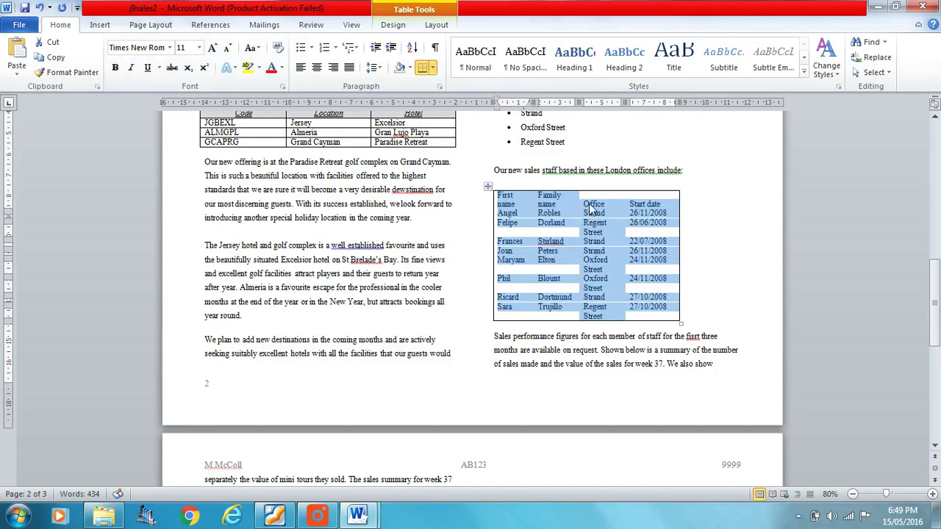
key(alt+Tab)
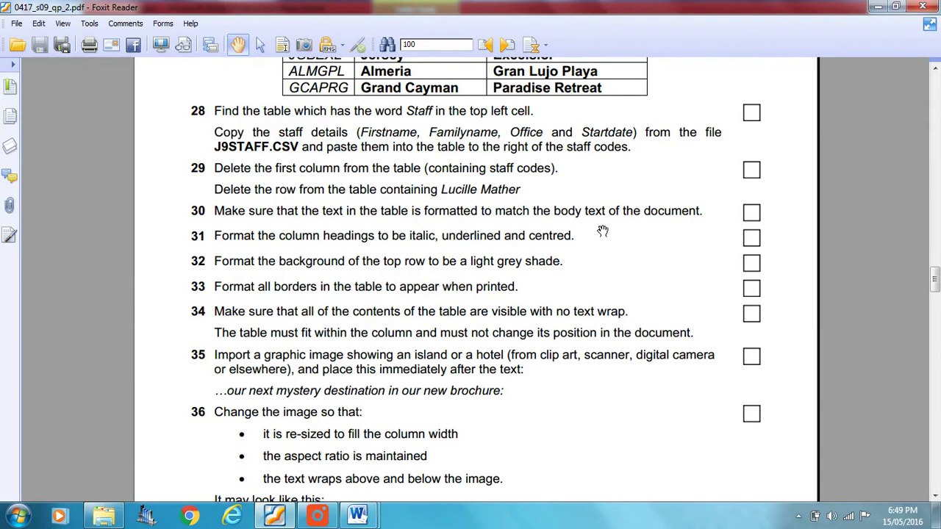
scroll(603, 233, down, 1)
- Select the heading row from Office across and apply italic, underline and centre alignment
key(alt+Tab)
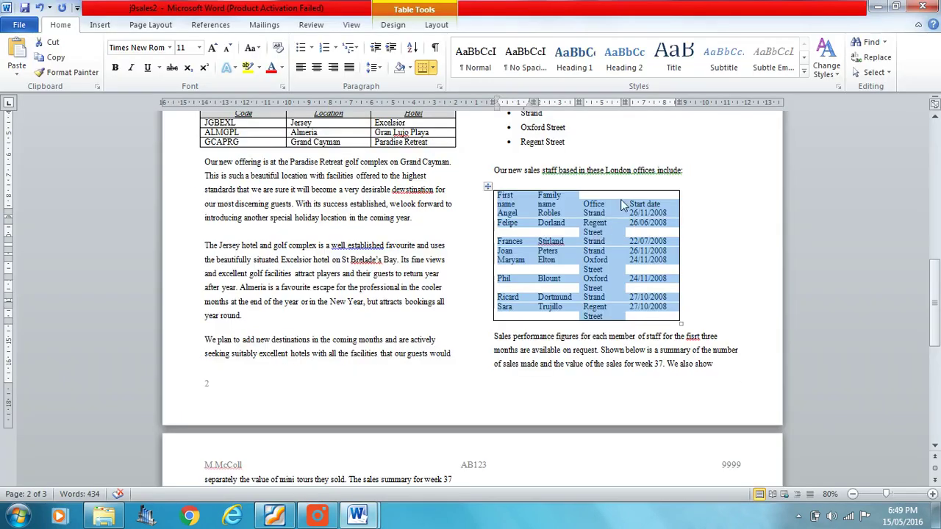
click(619, 198)
drag(661, 204, 499, 198)
click(131, 68)
click(147, 67)
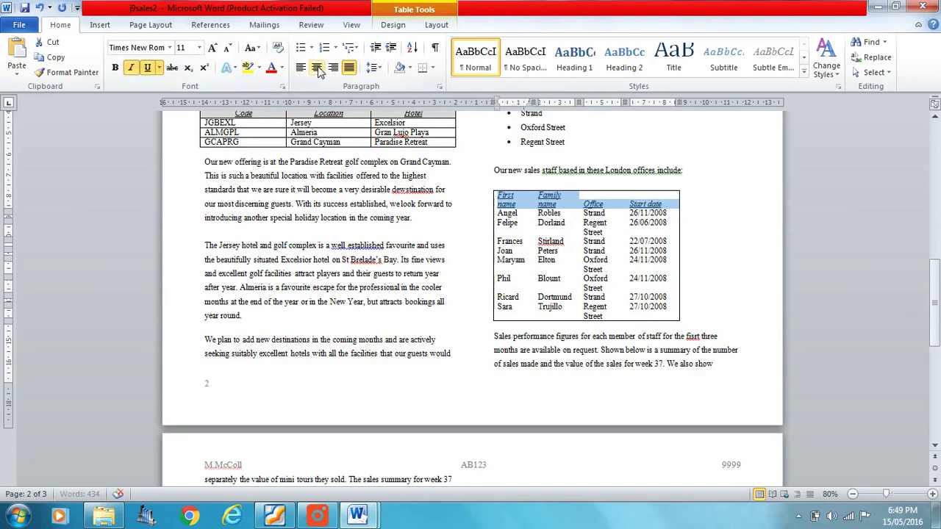
click(316, 68)
key(alt+Tab)
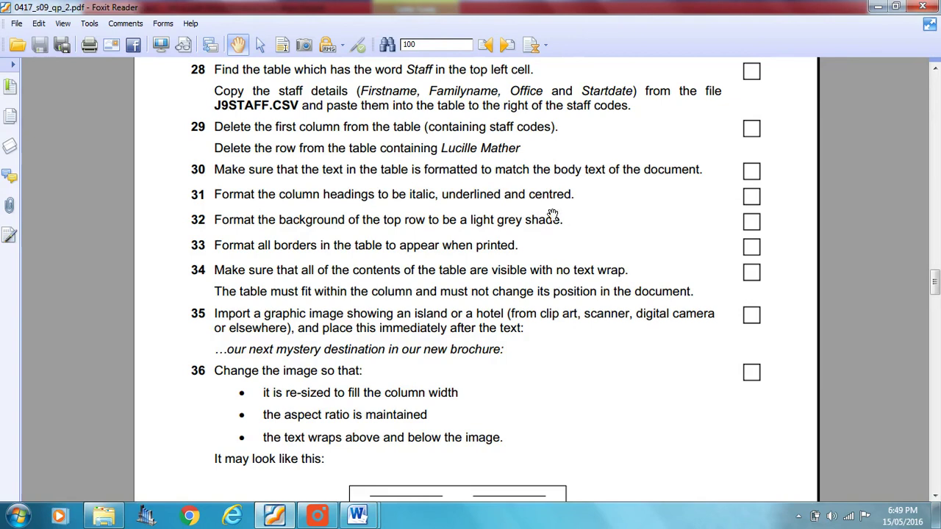
- Drag the PDF page up so tasks 30–36 are visible
drag(559, 240, 507, 157)
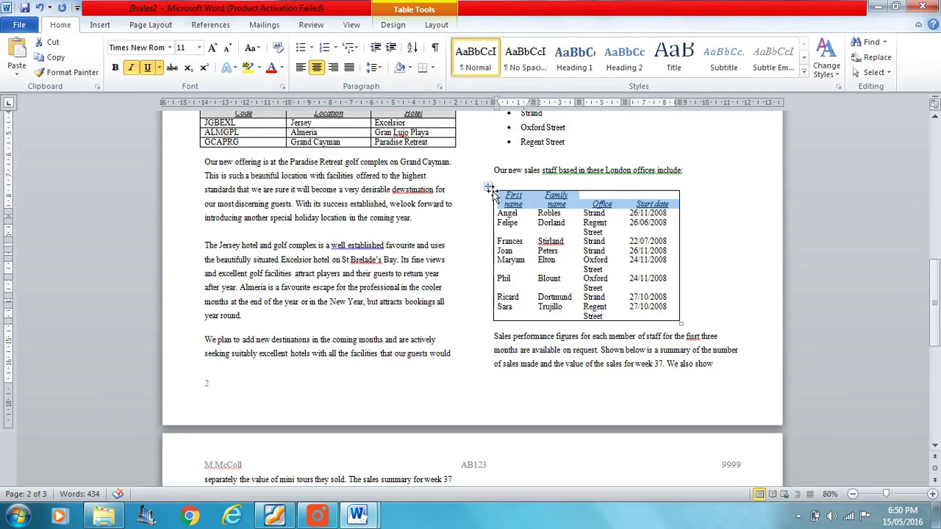
- Shade the heading row White, Background 1, Darker 25% through Table Properties
right_click(526, 206)
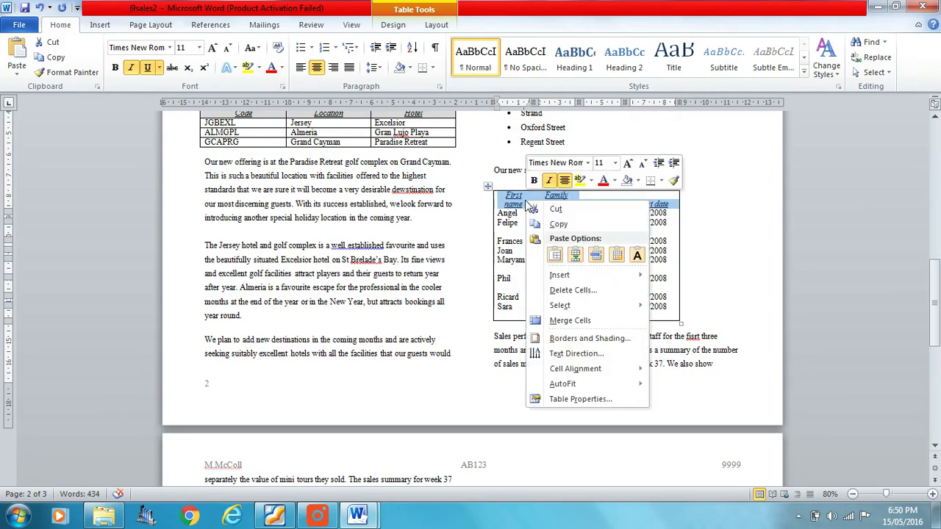
click(580, 401)
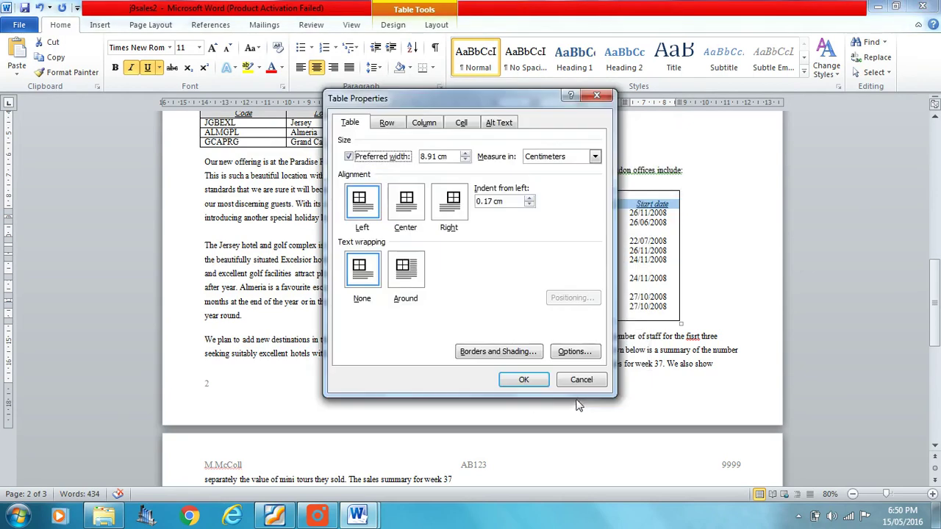
click(500, 352)
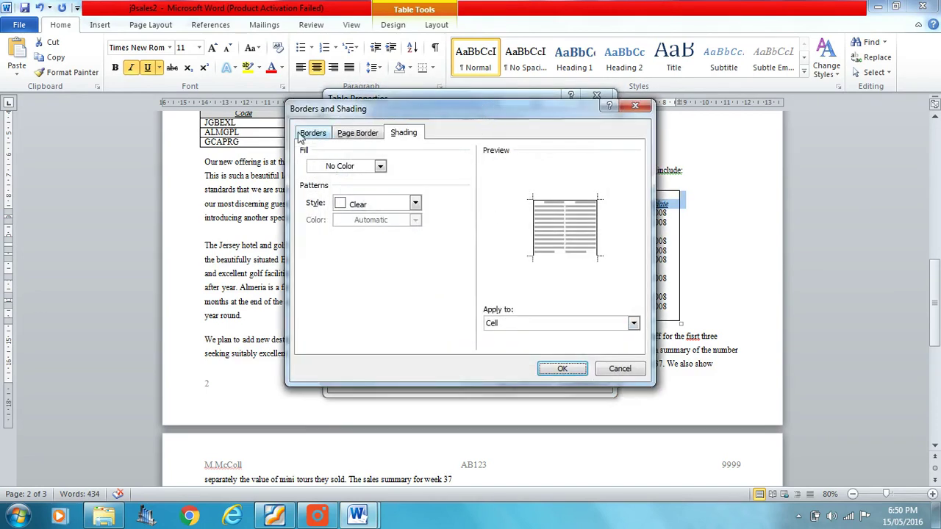
click(381, 168)
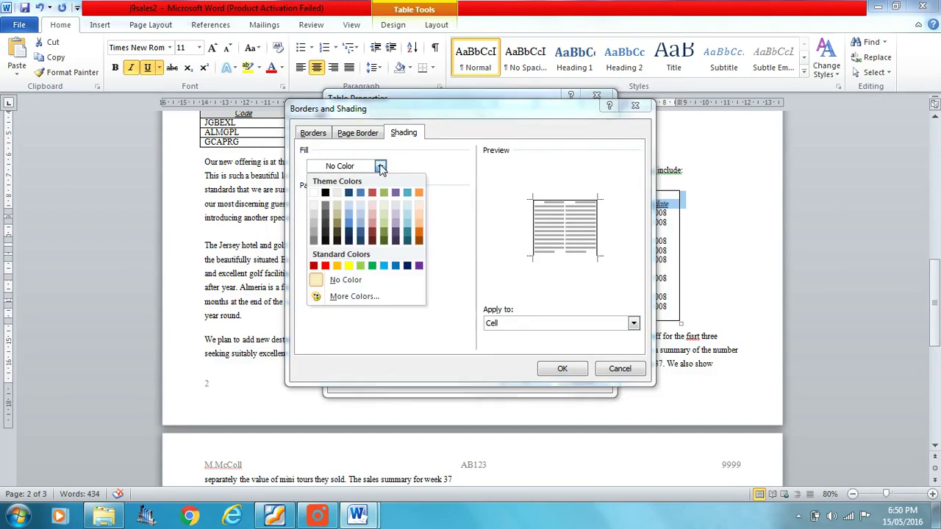
click(314, 227)
click(561, 370)
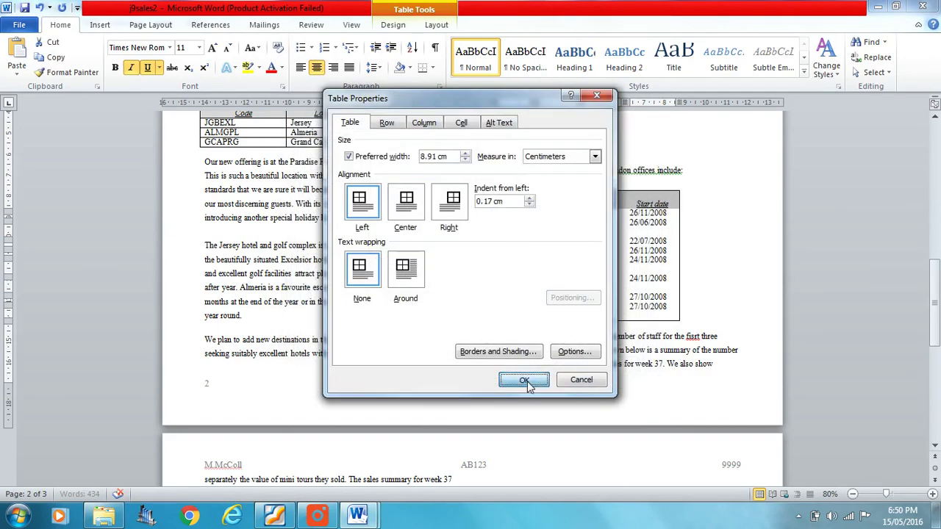
click(524, 381)
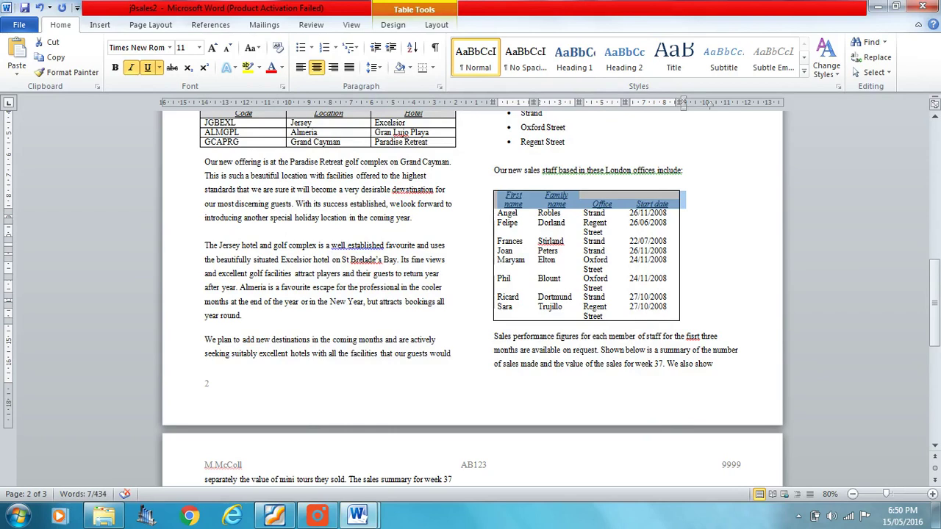
key(alt+Tab)
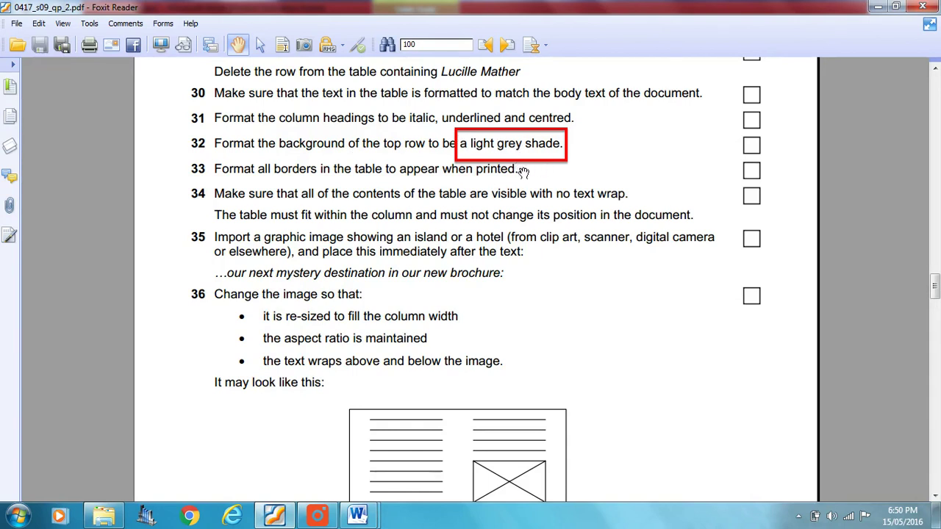
- Deselect the heading row to view its grey shading, and read task 33
key(alt+Tab)
double_click(592, 233)
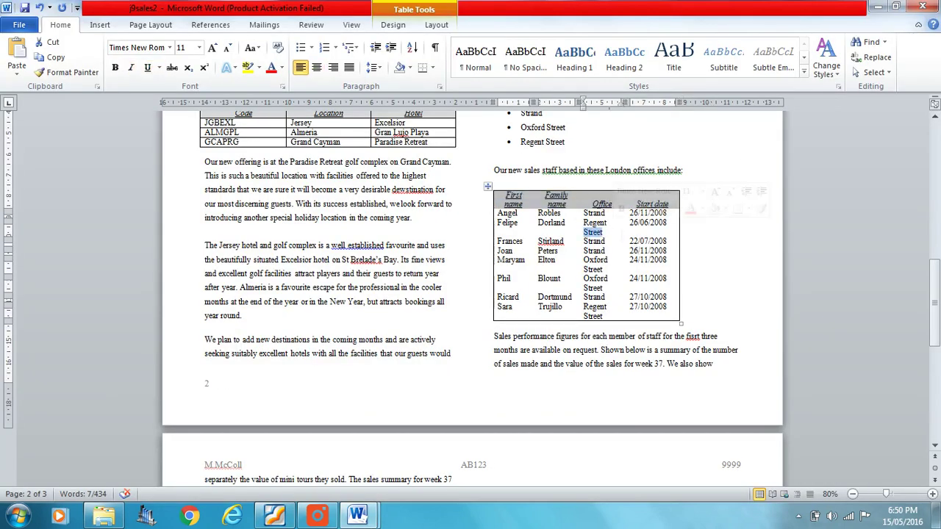
key(alt+Tab)
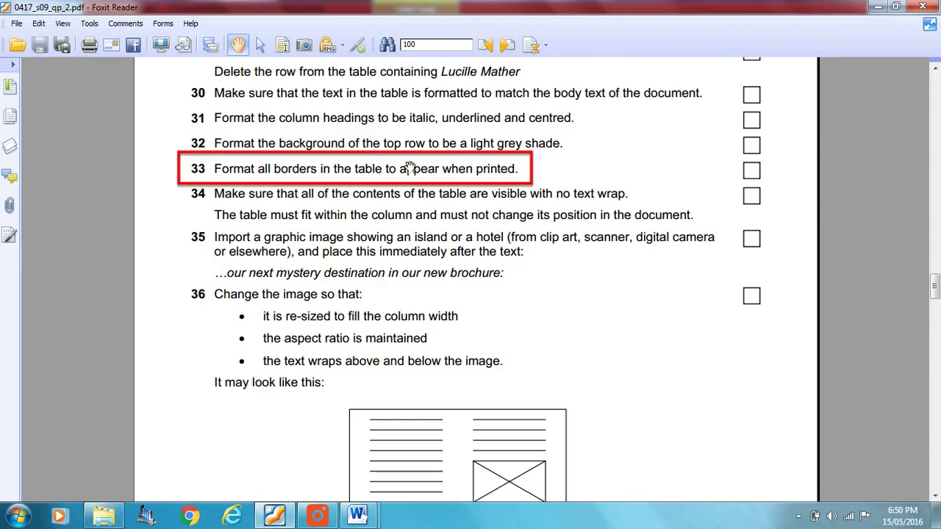
key(alt+Tab)
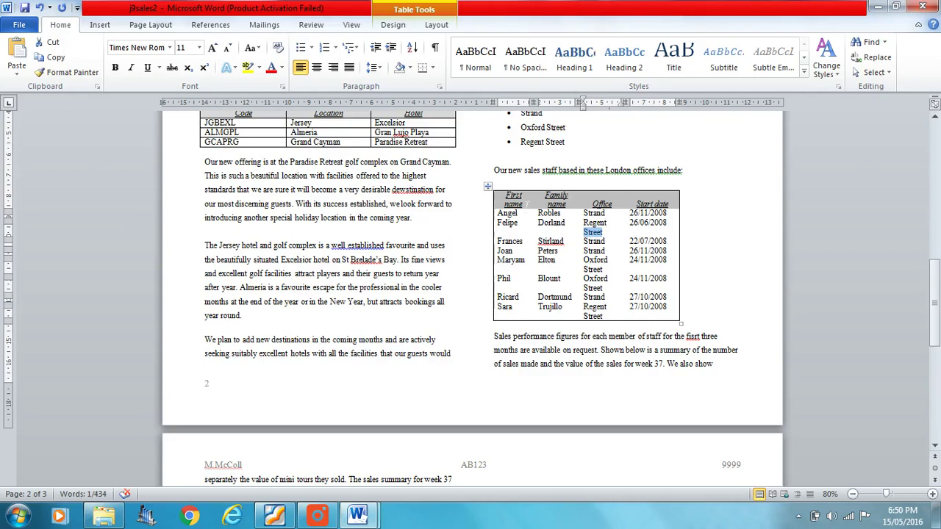
- Apply the All border setting to every cell of the staff table
right_click(489, 190)
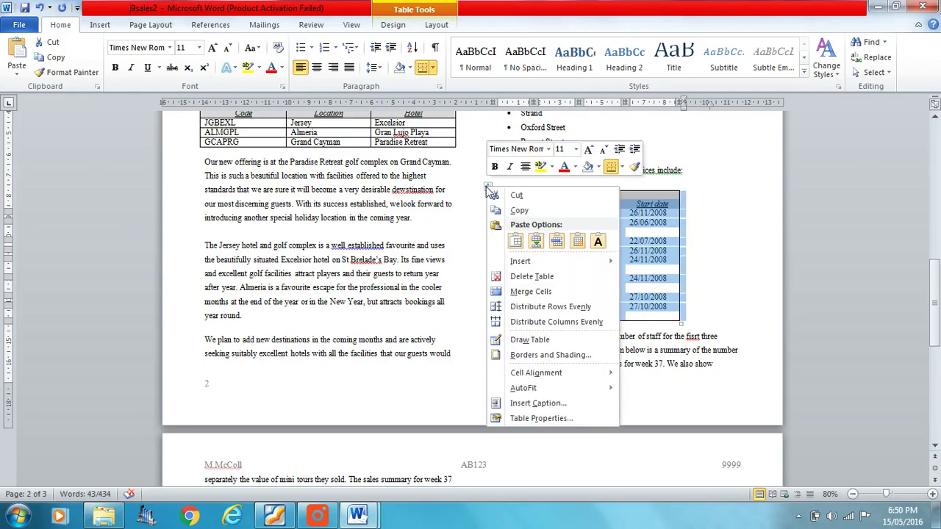
click(520, 419)
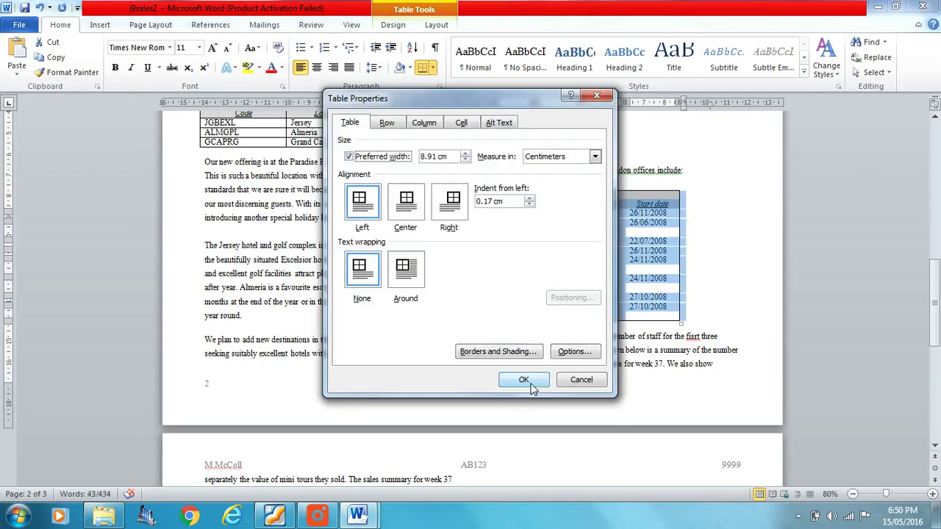
click(511, 354)
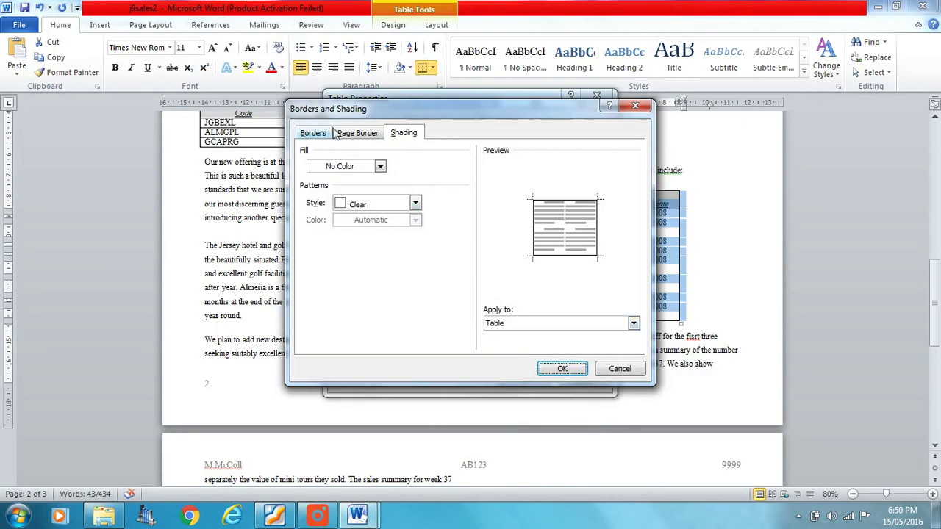
click(315, 135)
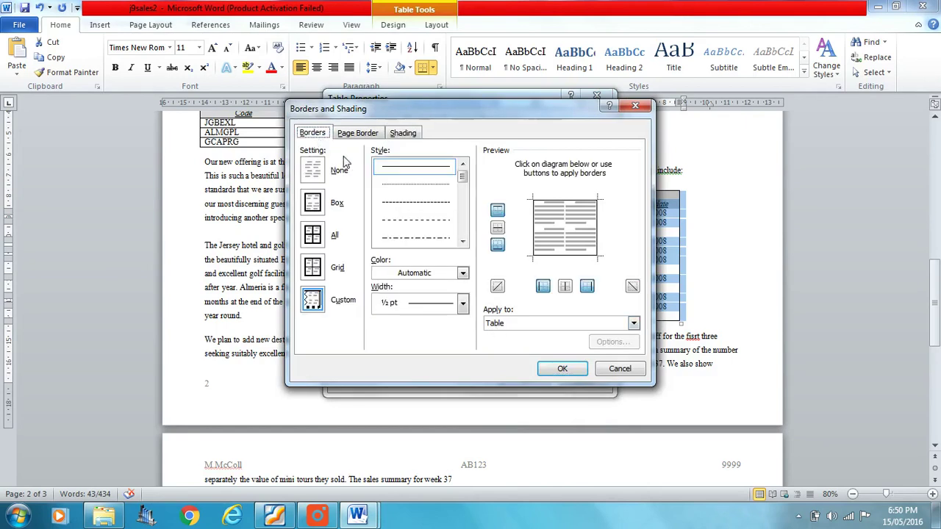
click(316, 239)
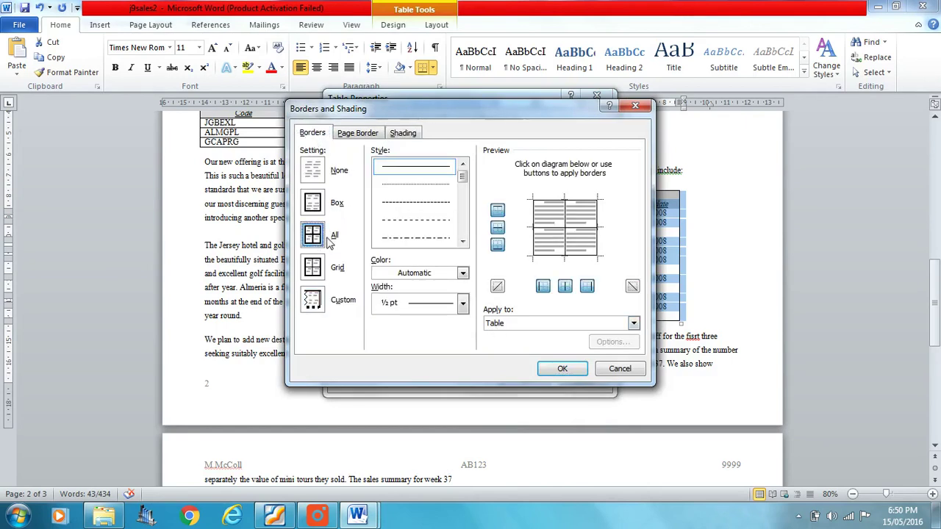
click(560, 377)
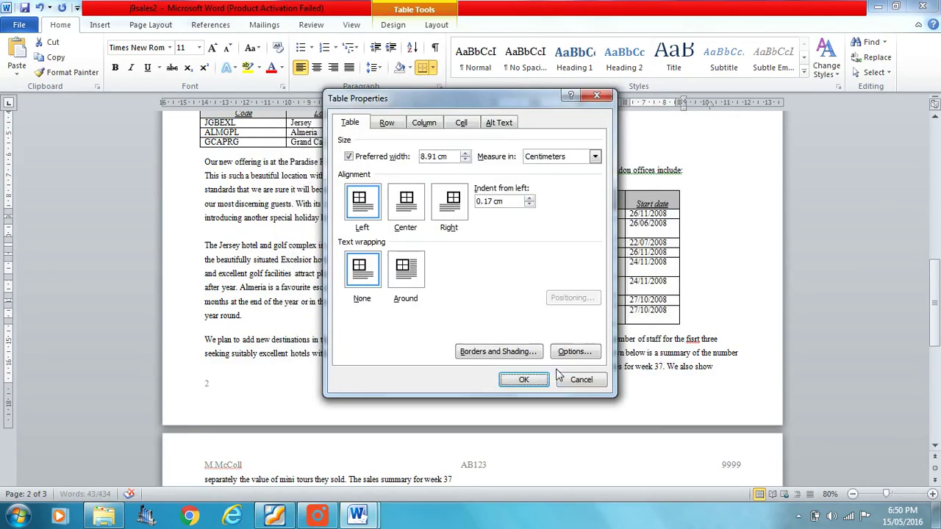
click(522, 381)
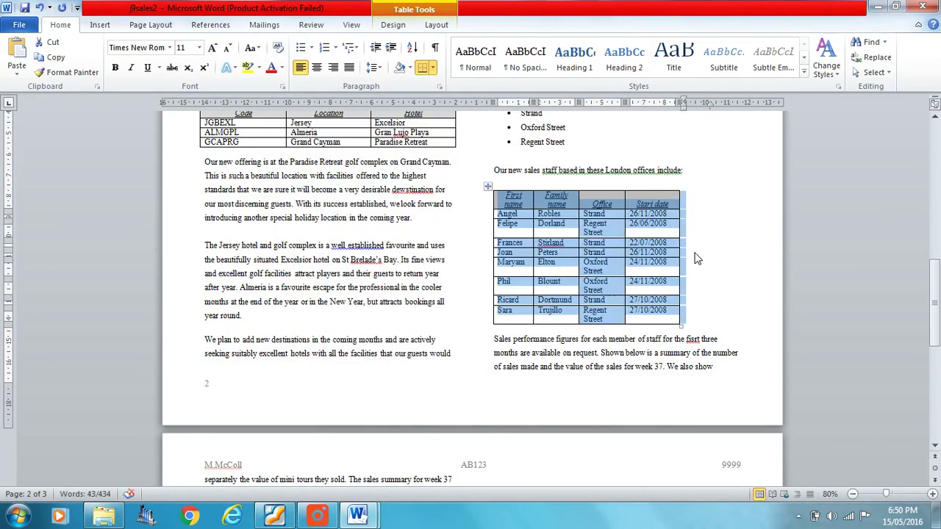
click(684, 253)
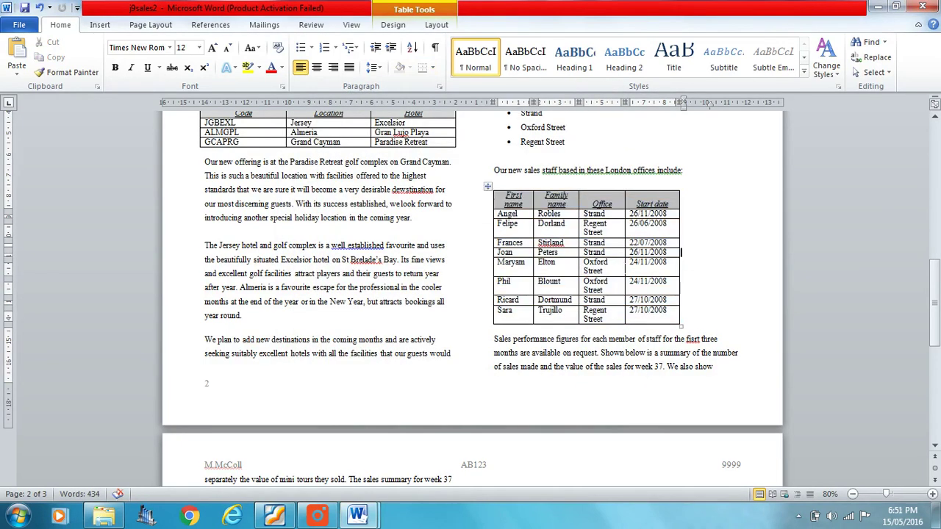
key(alt+Tab)
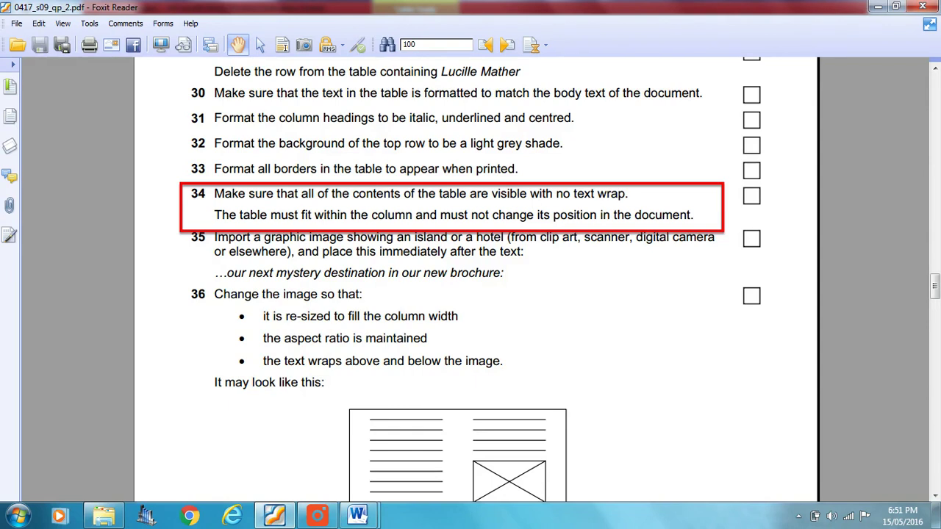
- After reading task 34 on no text wrap, return to the j9sales2 document in Word
key(alt+Tab)
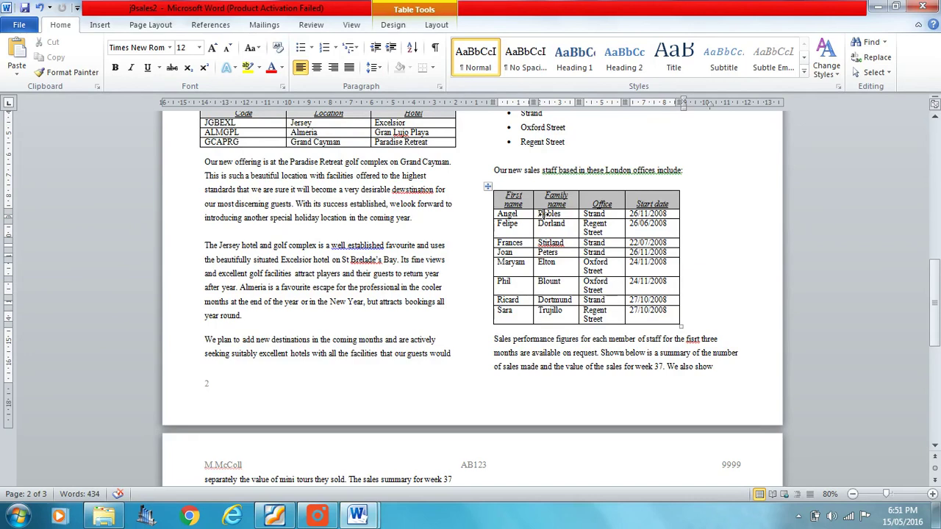
- AutoFit the First name and Family name columns and widen Office so Regent Street fits on one line
double_click(534, 213)
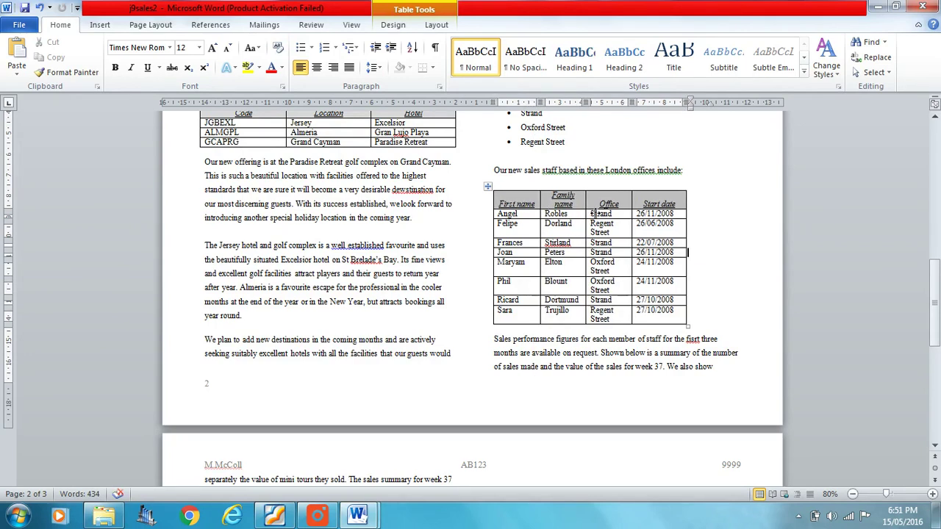
double_click(593, 213)
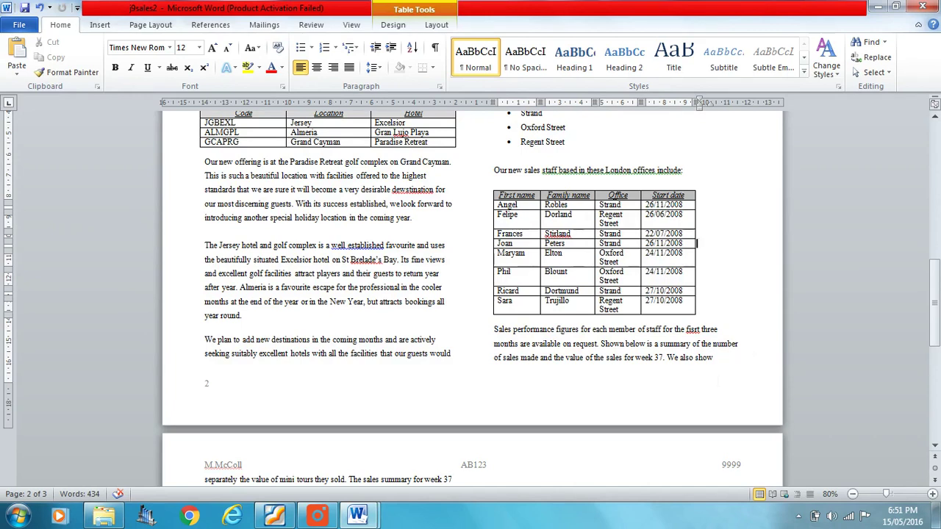
key(alt+Tab)
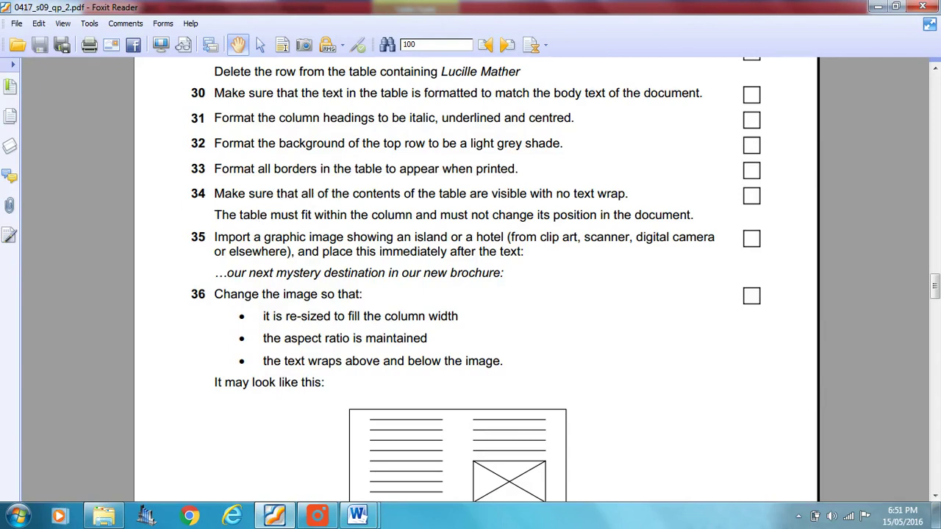
key(alt+Tab)
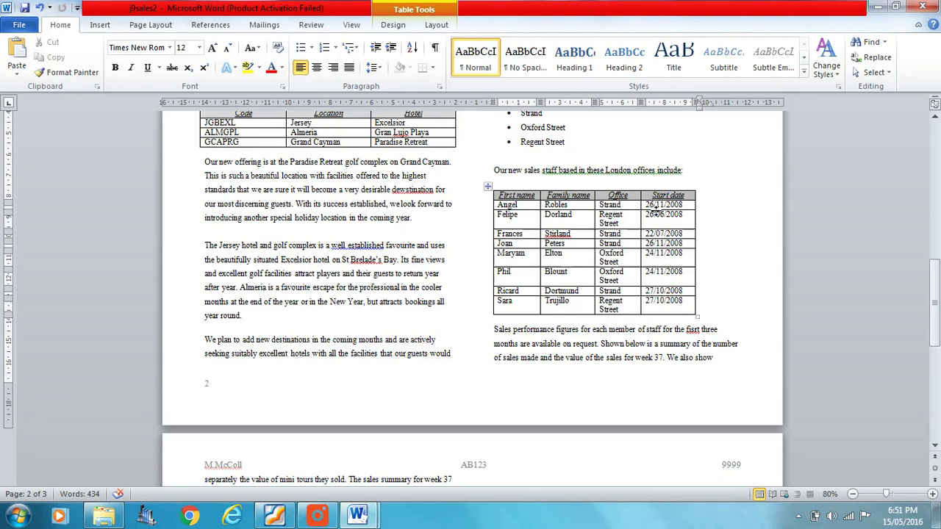
drag(650, 209, 652, 208)
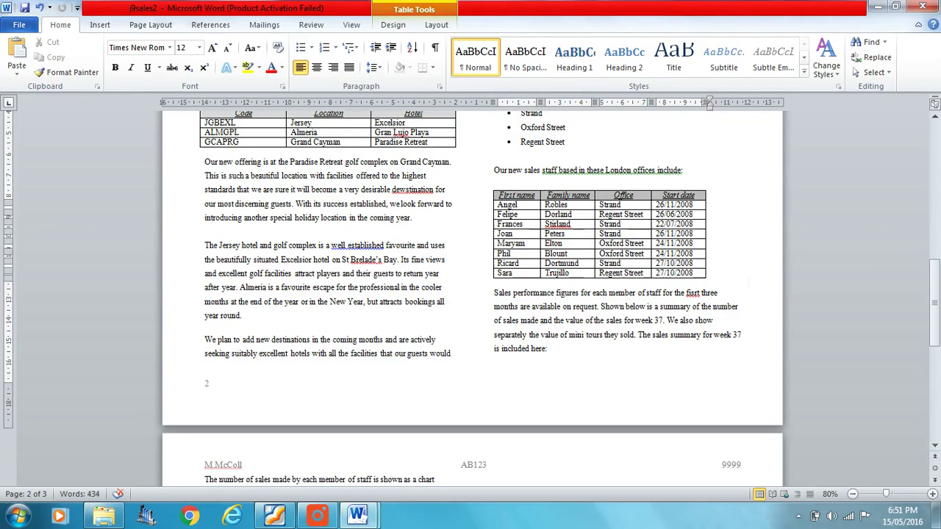
key(alt+Tab)
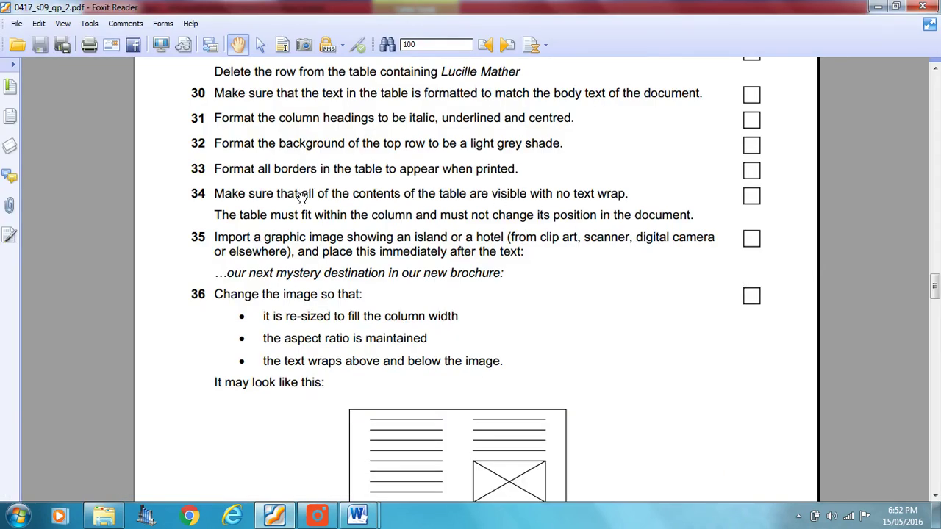
- Bring the j9sales2 document back to review the staff table with every entry on one line
key(alt+Tab)
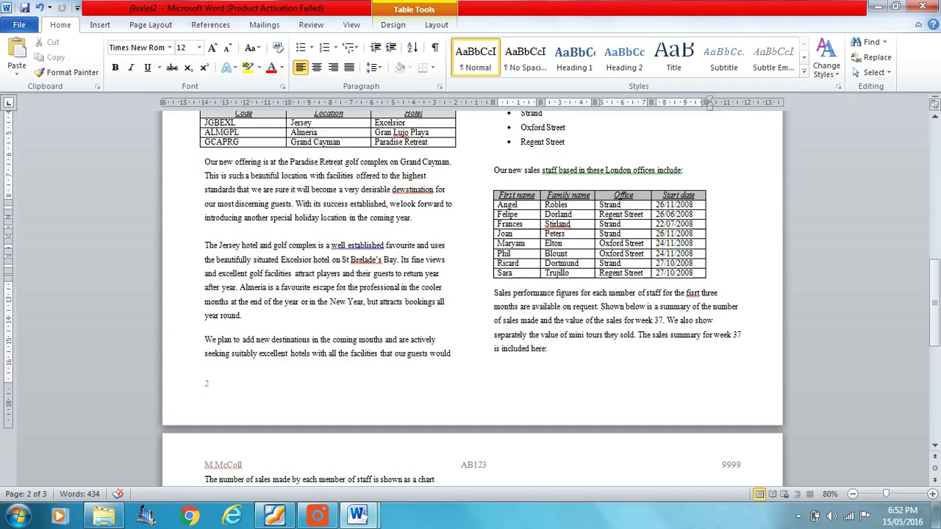
key(alt+Tab)
key(alt+Tab)
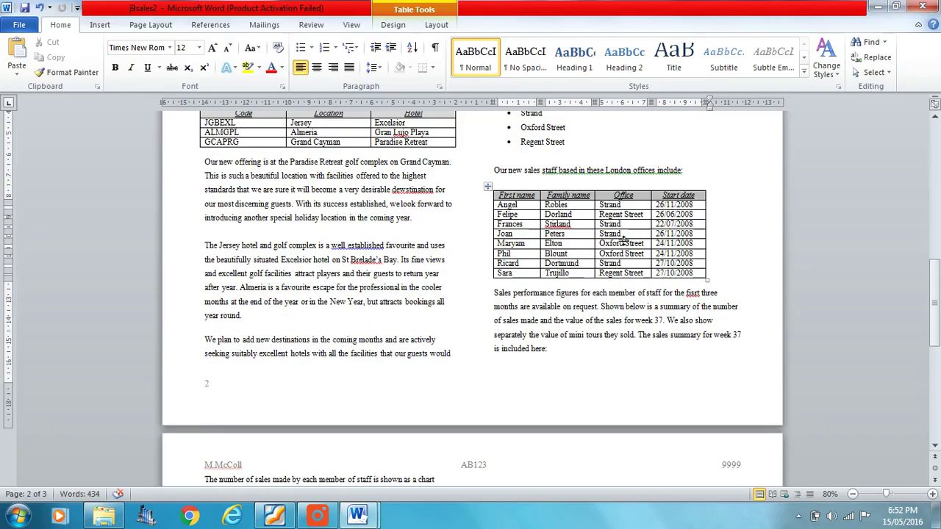
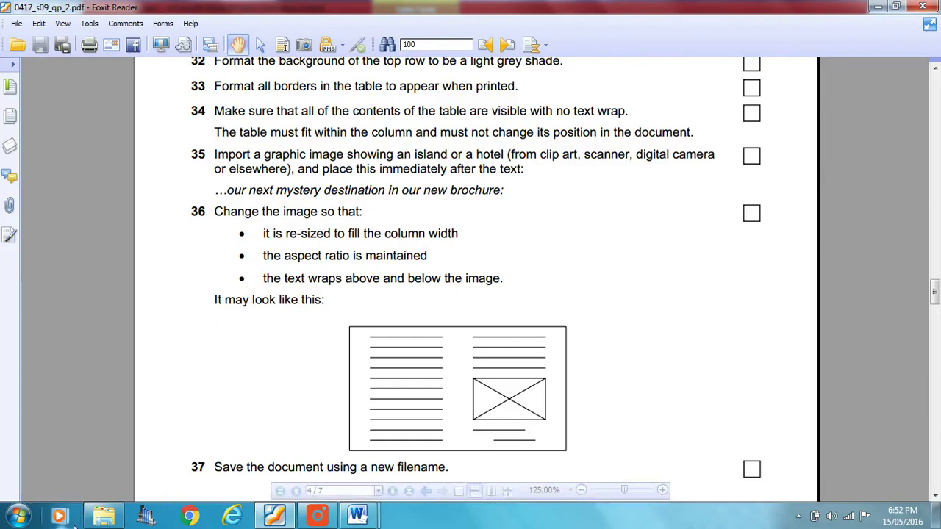
- Look at the 2009 paper folder, then switch Word to the j9staff2 document
click(96, 521)
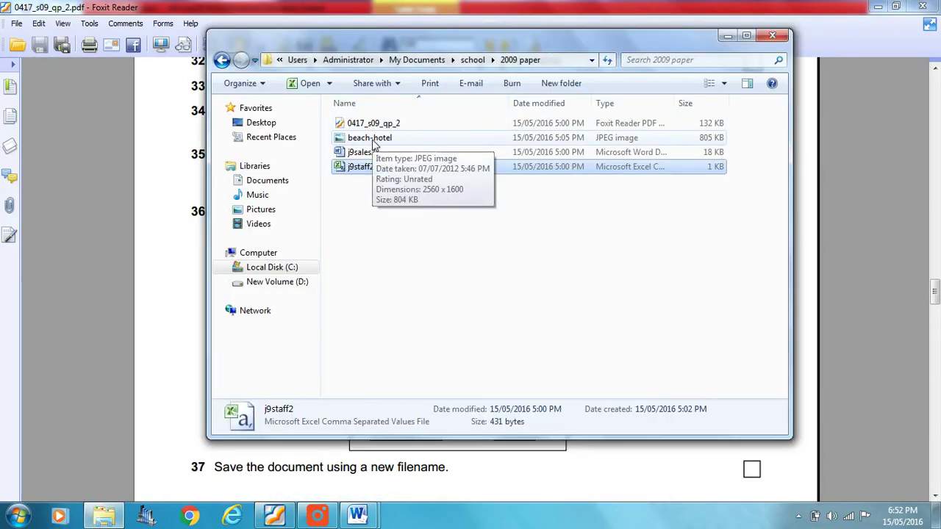
click(174, 239)
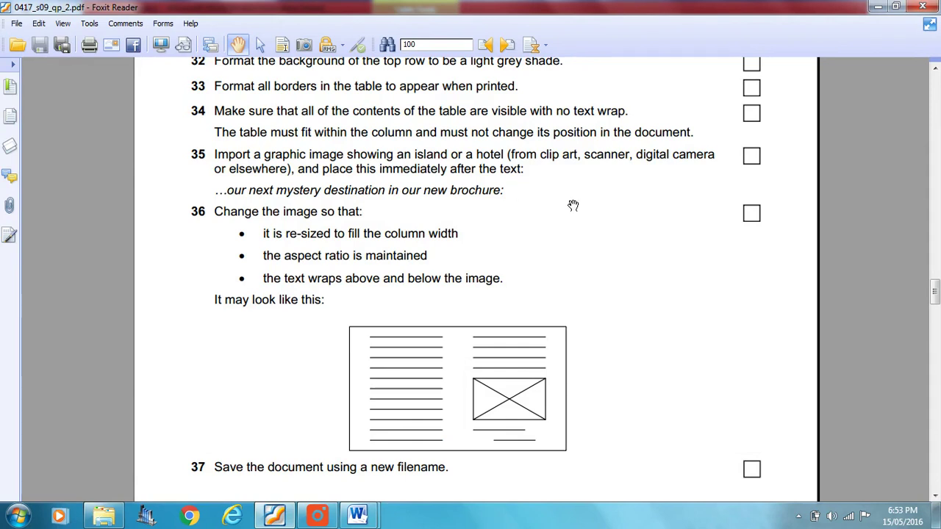
key(alt+Tab)
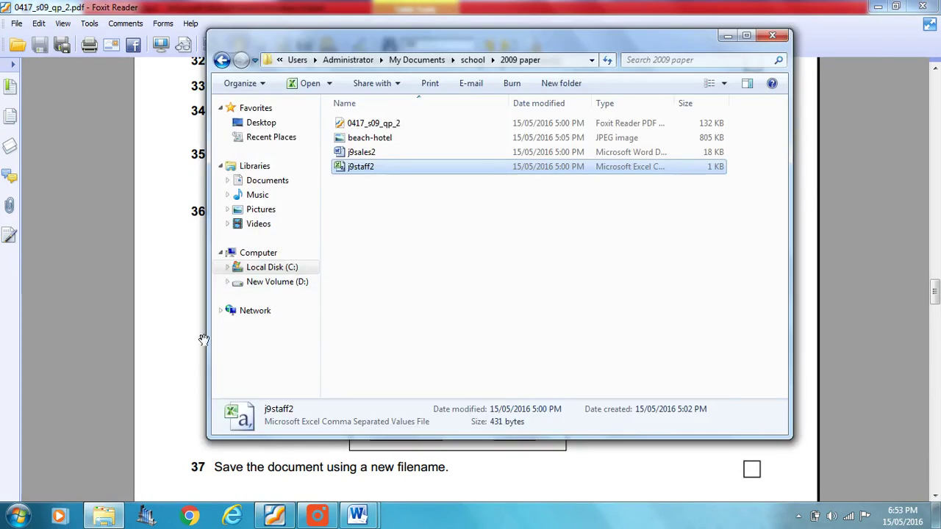
click(357, 514)
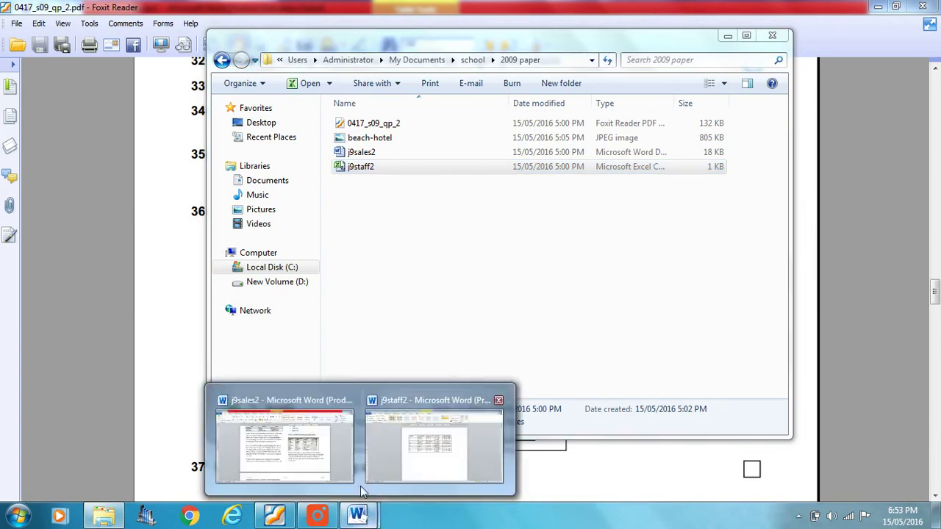
click(434, 444)
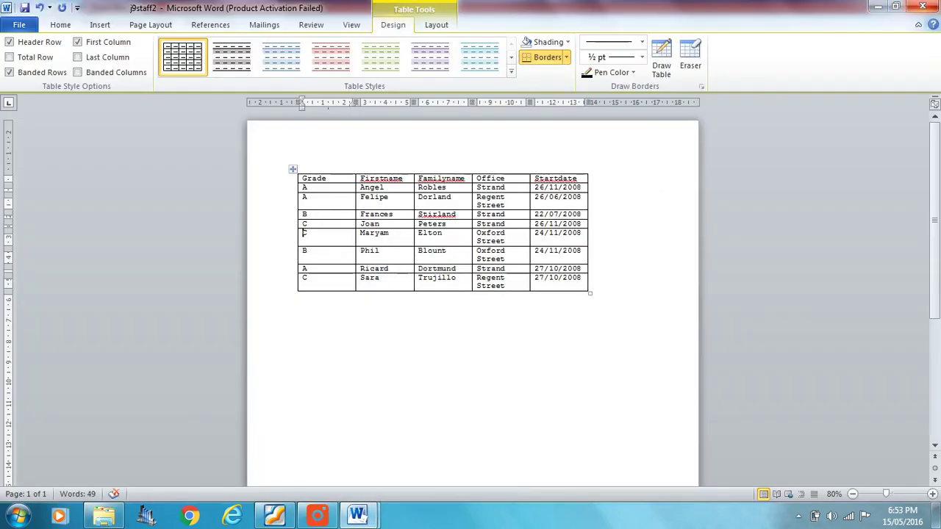
- Close j9staff2 without saving and switch to the j9sales2 brochure
click(923, 6)
click(473, 277)
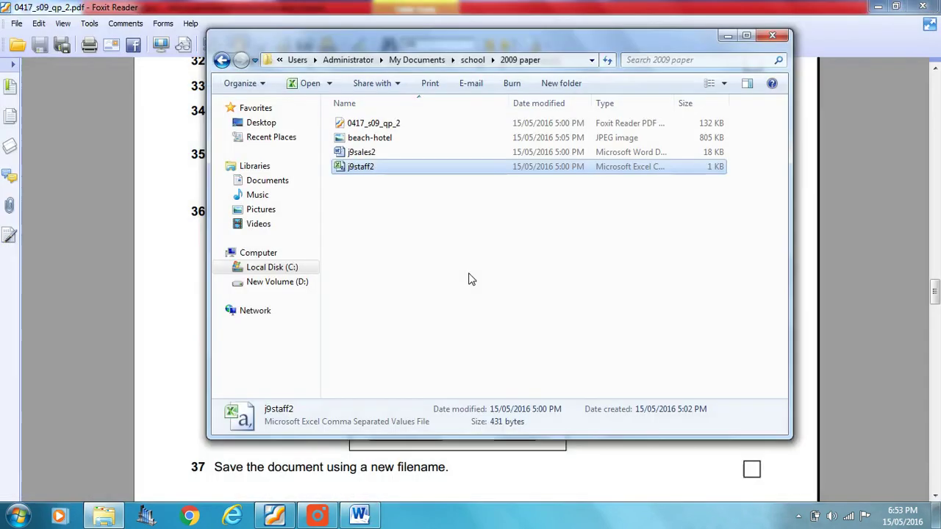
click(359, 515)
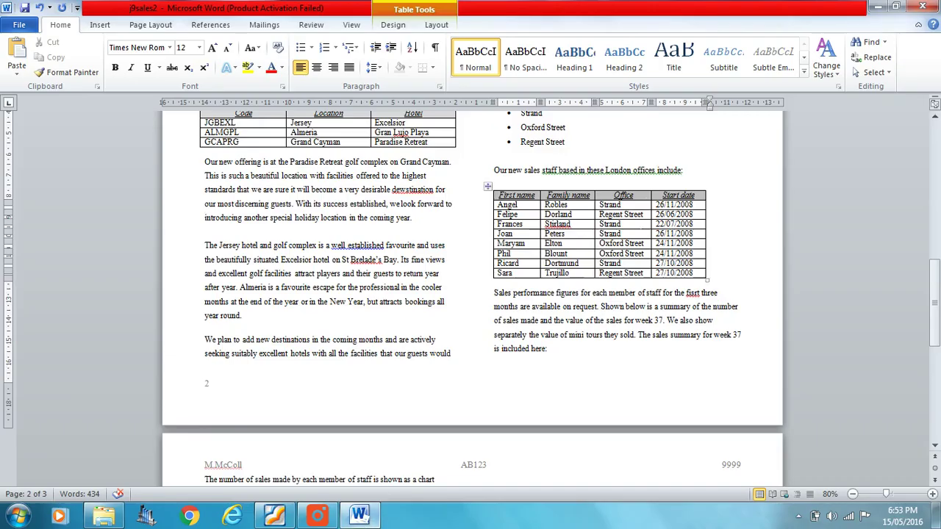
- Add an empty line after 'our new brochure:' in j9sales2
scroll(640, 342, down, 5)
scroll(550, 336, up, 4)
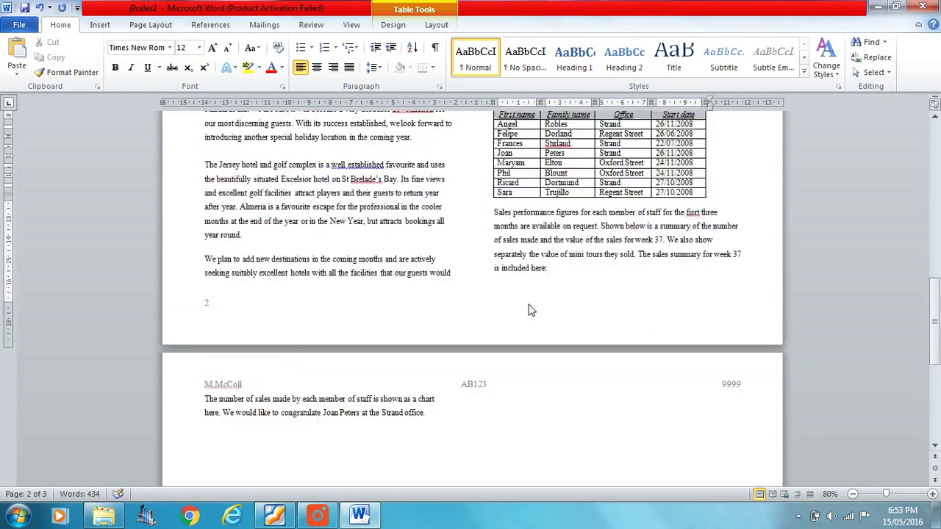
scroll(662, 231, up, 3)
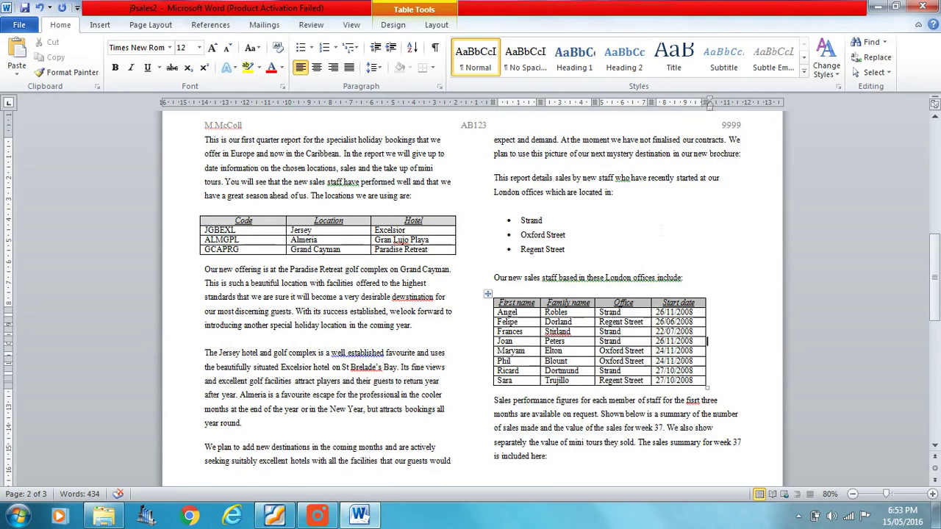
scroll(662, 230, up, 1)
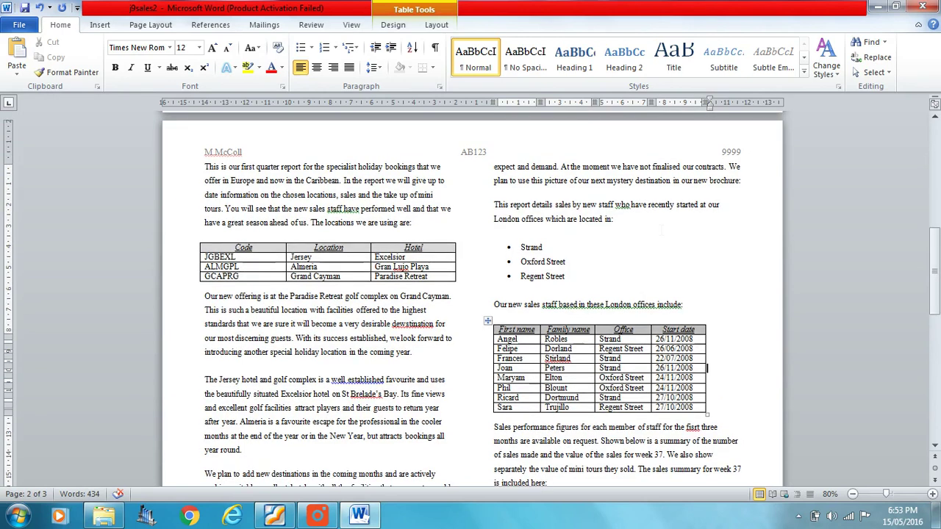
click(741, 180)
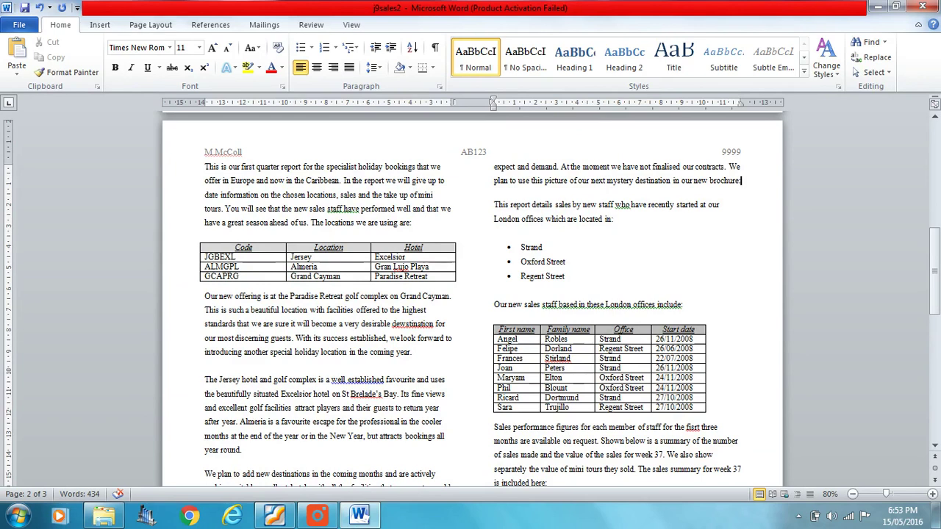
key(Return)
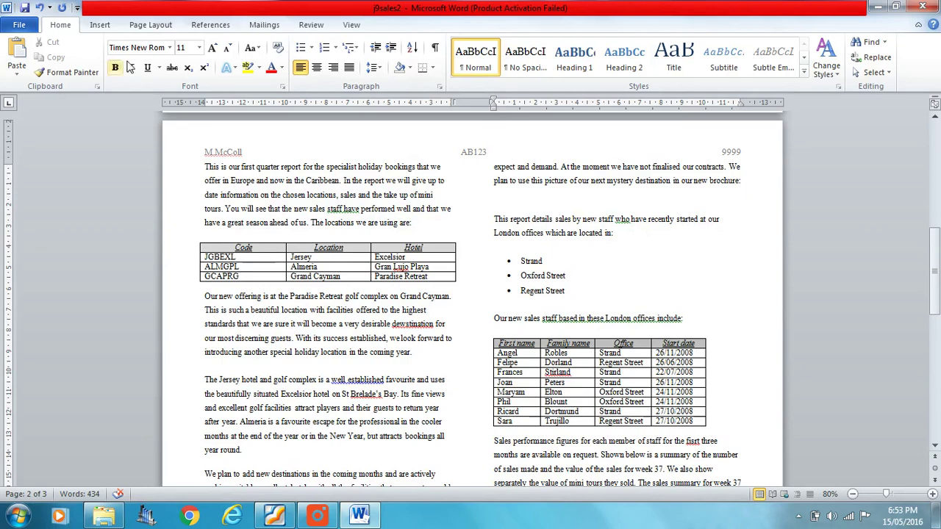
click(101, 25)
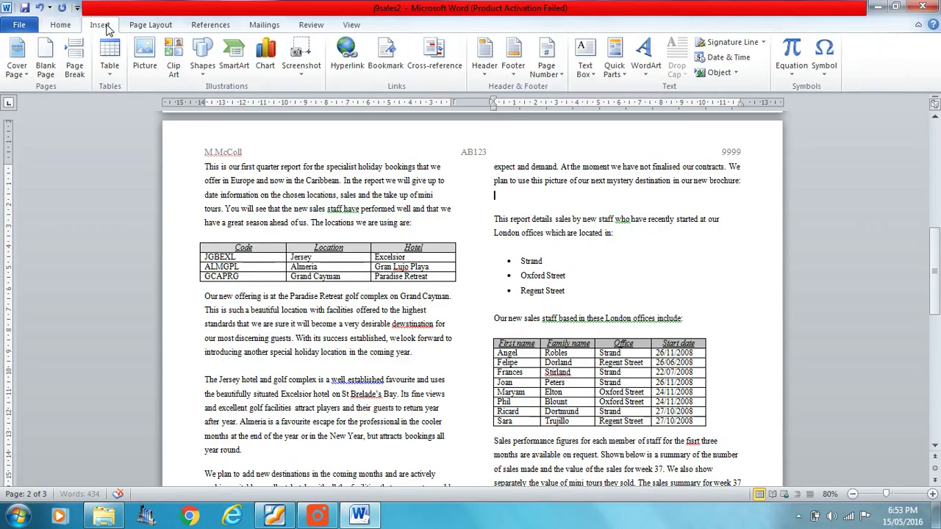
- Insert the beach-hotel picture from Documents > school > 2009 paper on the new line
click(147, 56)
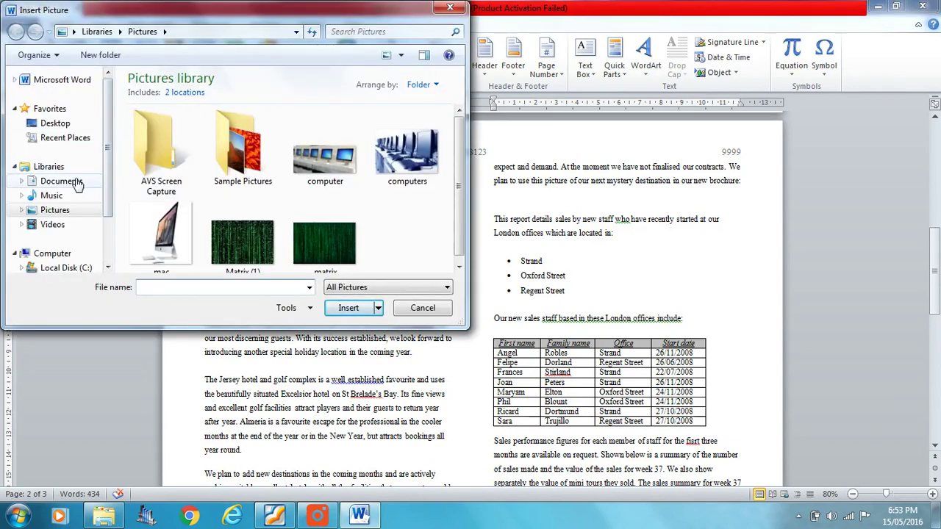
click(59, 181)
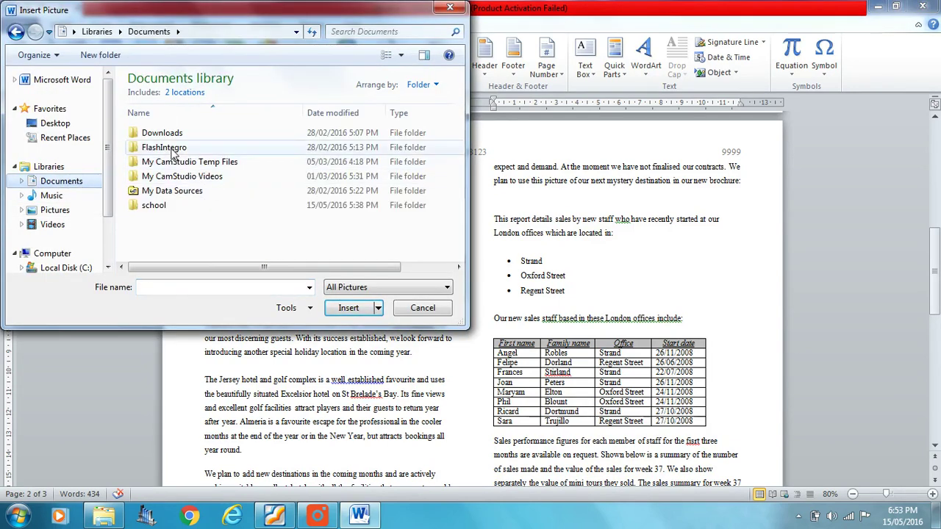
double_click(144, 205)
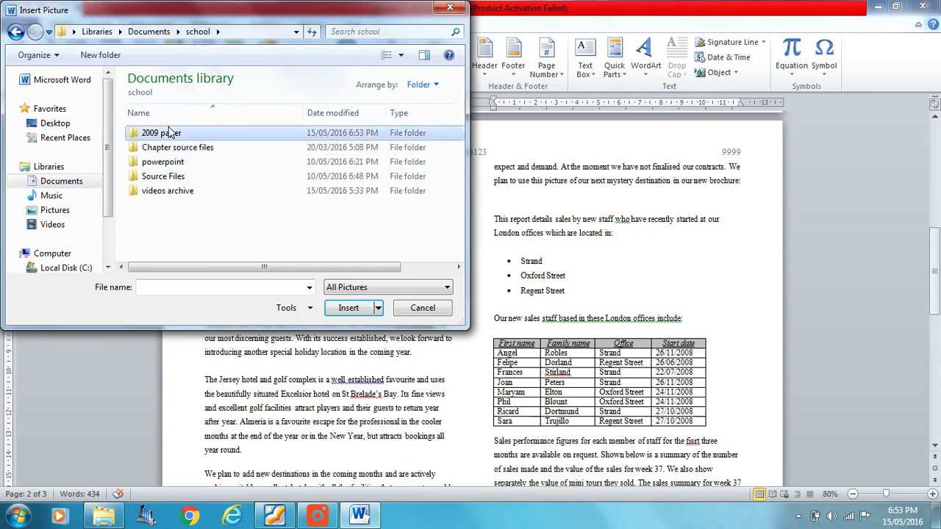
double_click(169, 133)
double_click(158, 132)
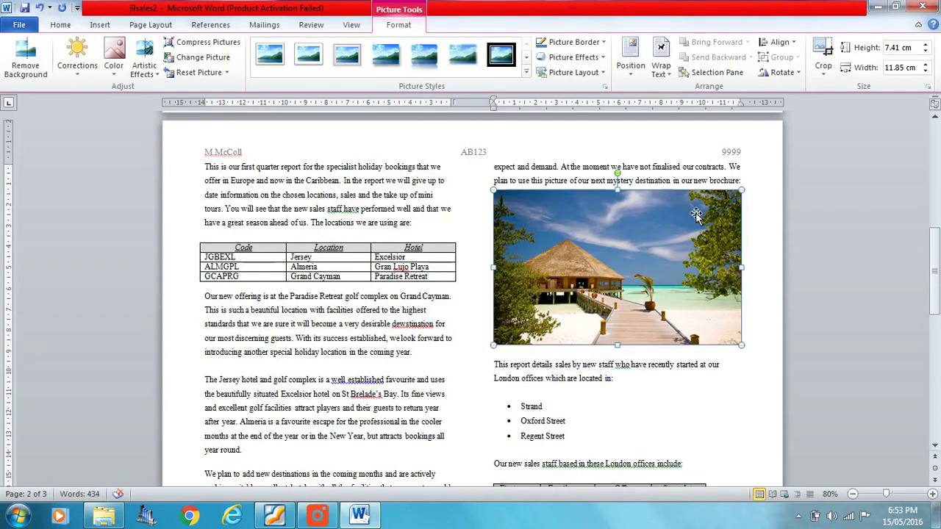
- Bring up the question paper at task 36's resizing instructions
key(alt+Tab)
click(361, 513)
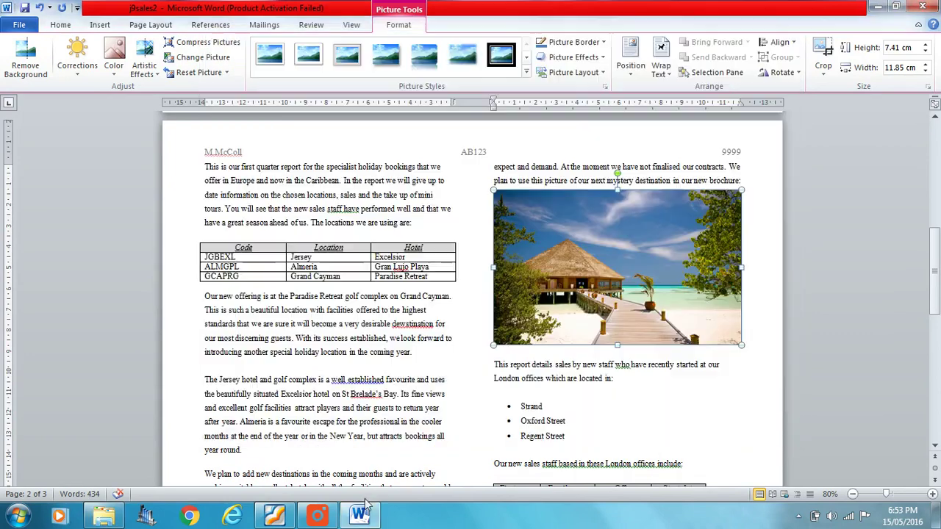
click(289, 514)
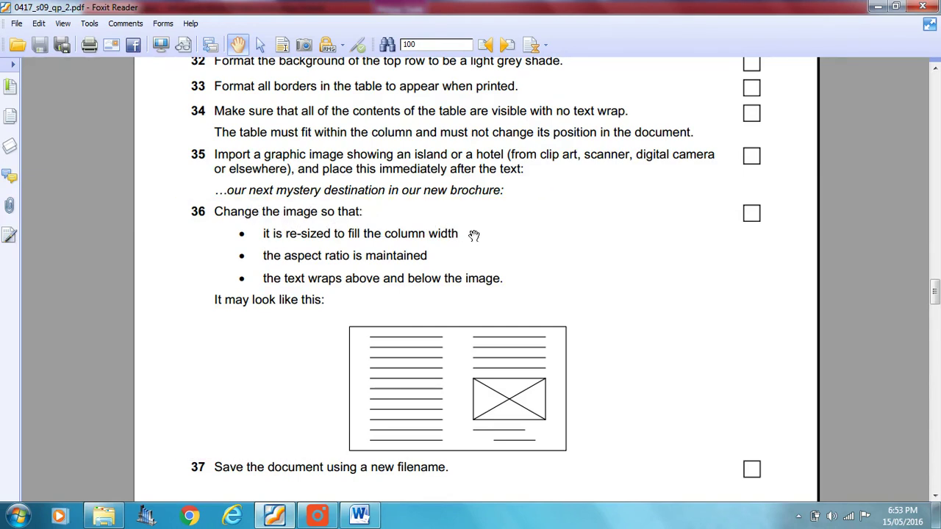
- Drag the beach picture's corner handle so it spans the column, about 7.4 × 11.84 cm
key(alt+Tab)
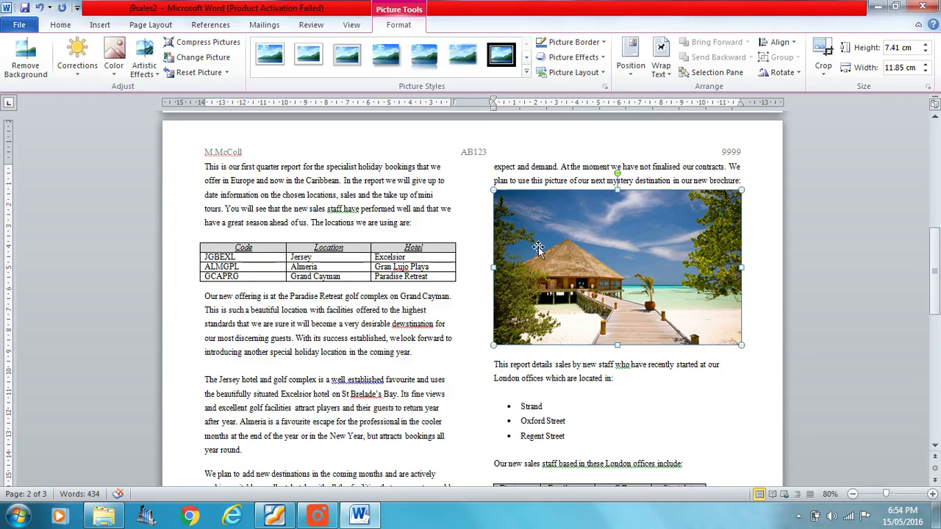
click(501, 181)
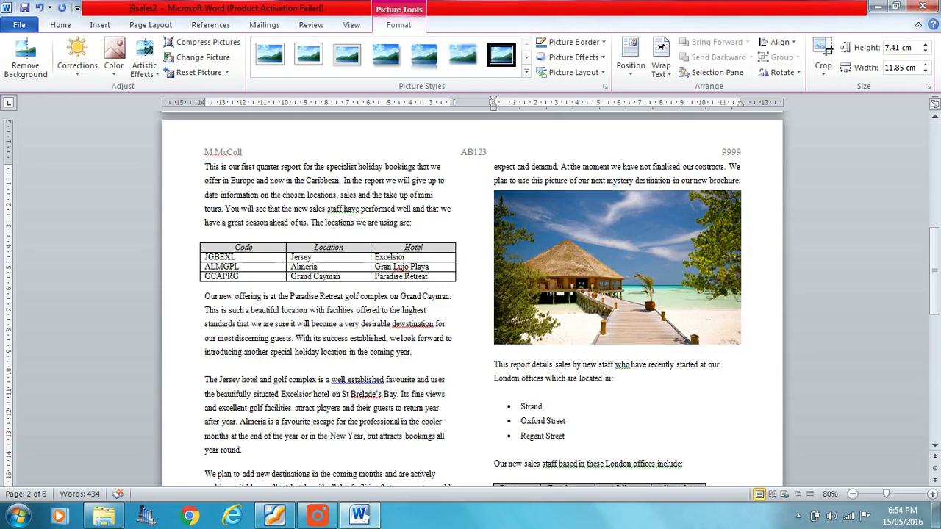
click(651, 234)
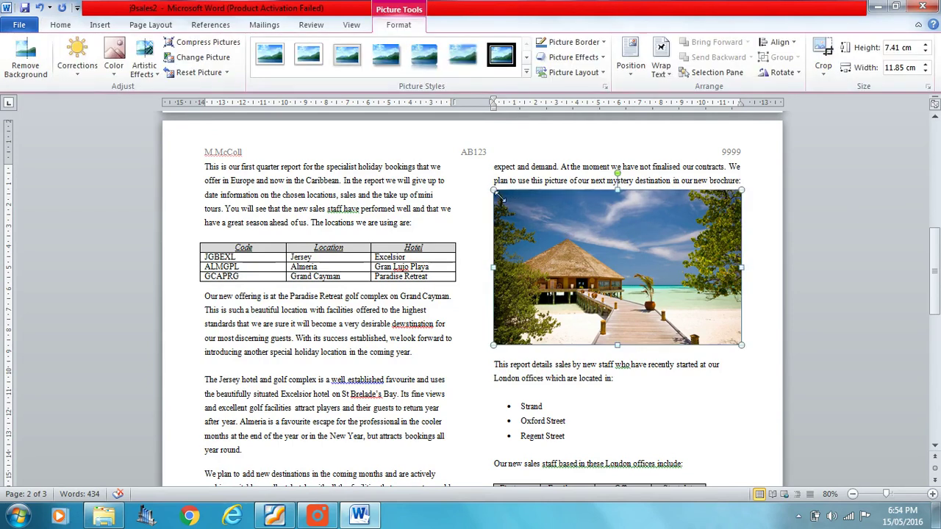
drag(497, 194, 477, 186)
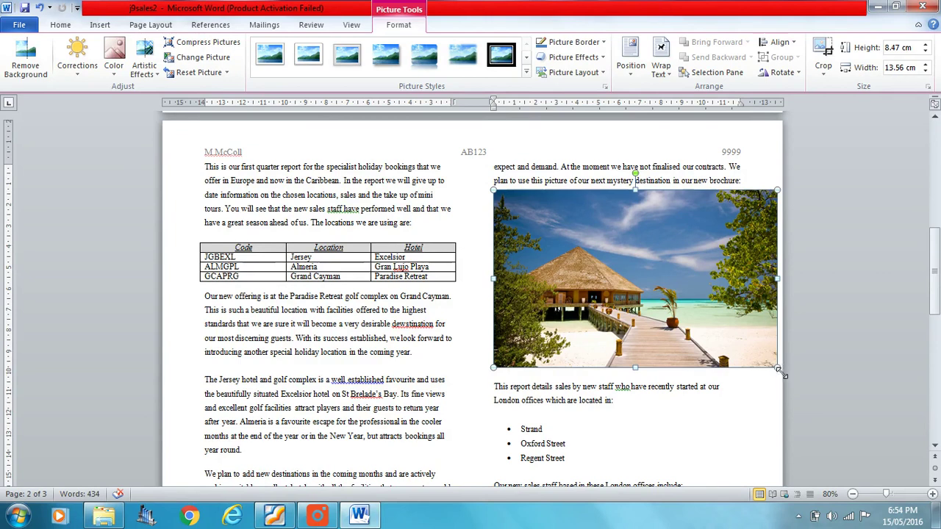
drag(779, 371, 742, 345)
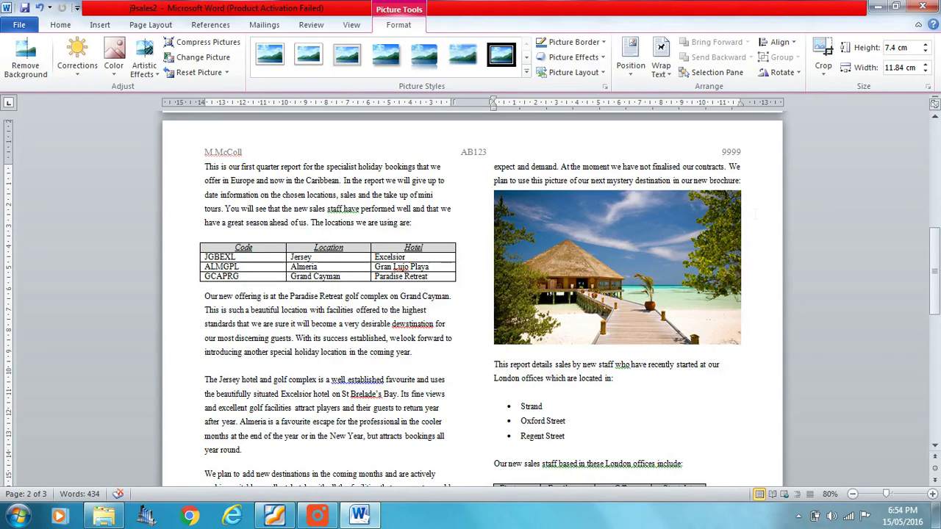
click(742, 342)
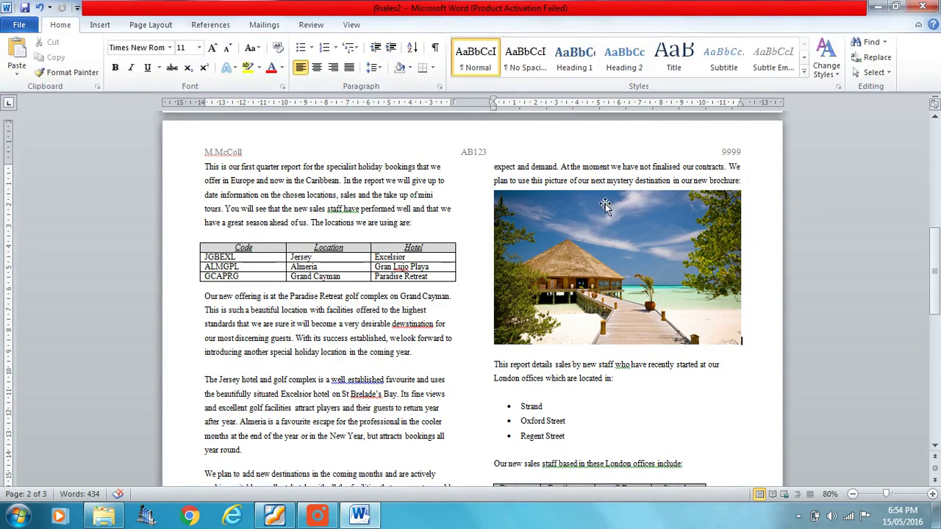
key(alt+Tab)
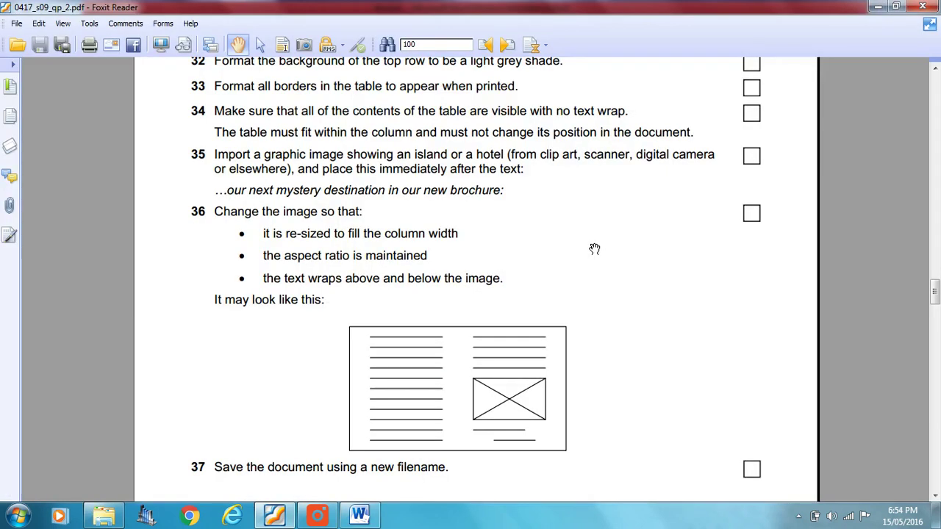
- Read task 36's keep-aspect-ratio requirement, then return to the j9sales2 brochure
key(alt+Tab)
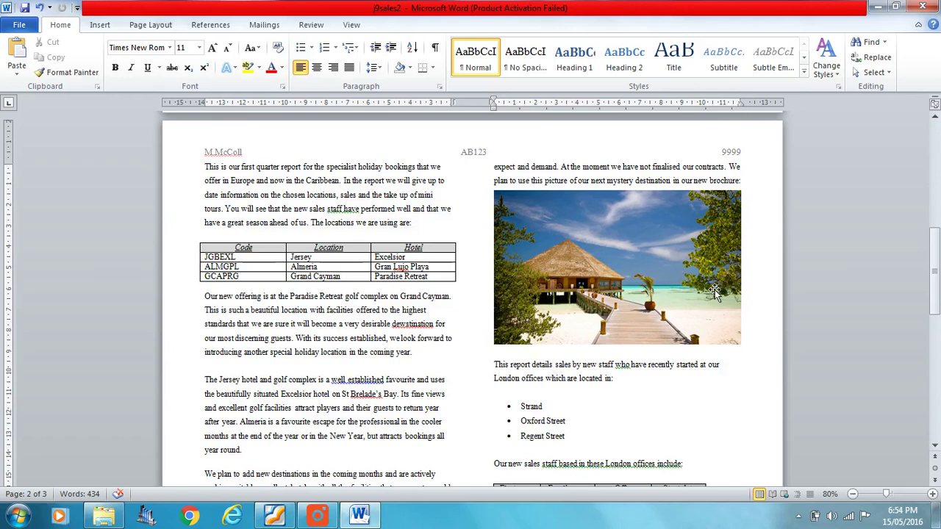
key(alt+Tab)
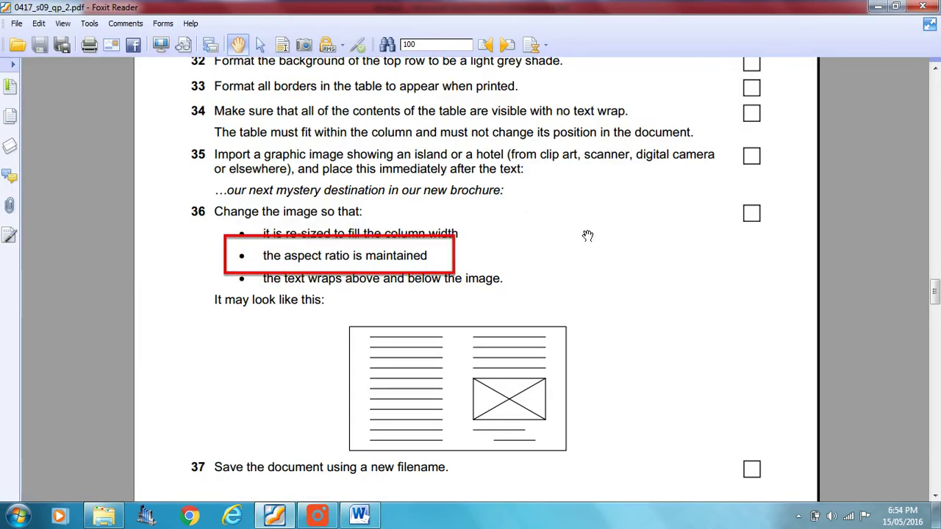
key(alt+Tab)
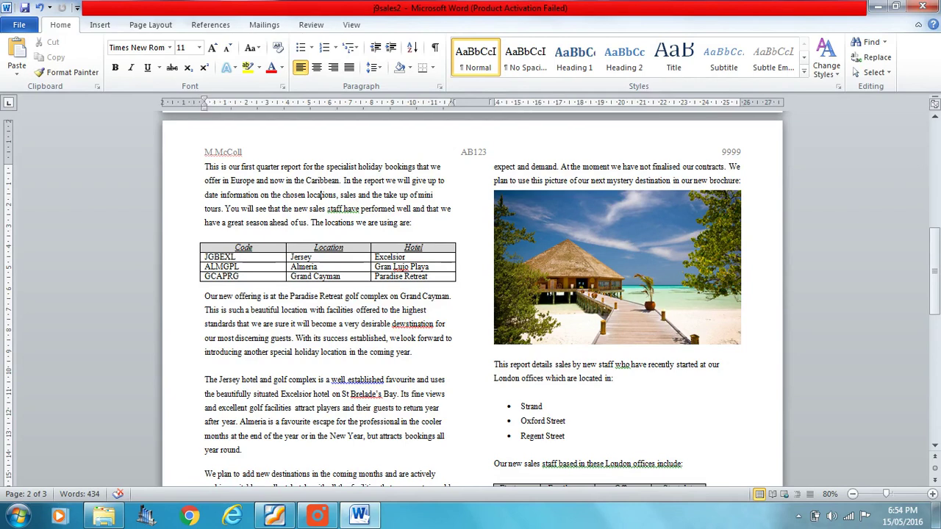
- Check the 11.85 cm column width in More Columns and the picture's size settings
click(132, 26)
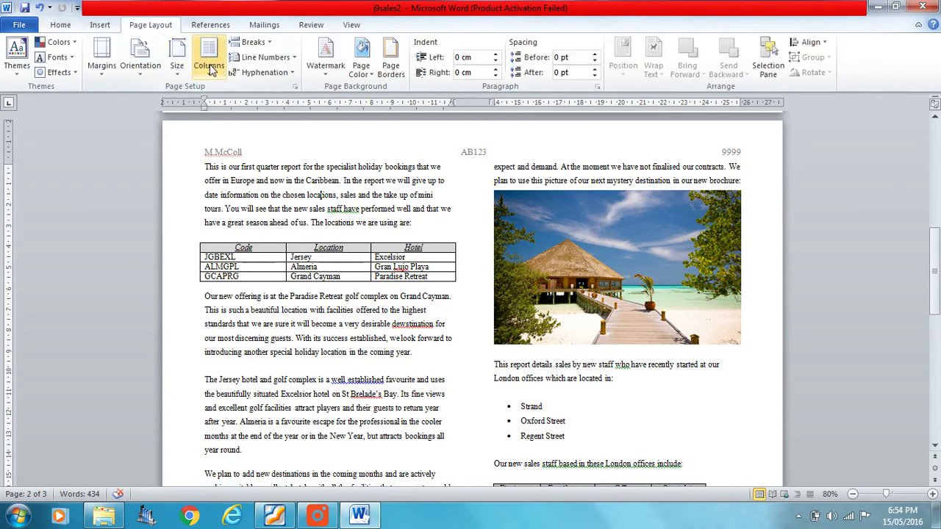
click(206, 63)
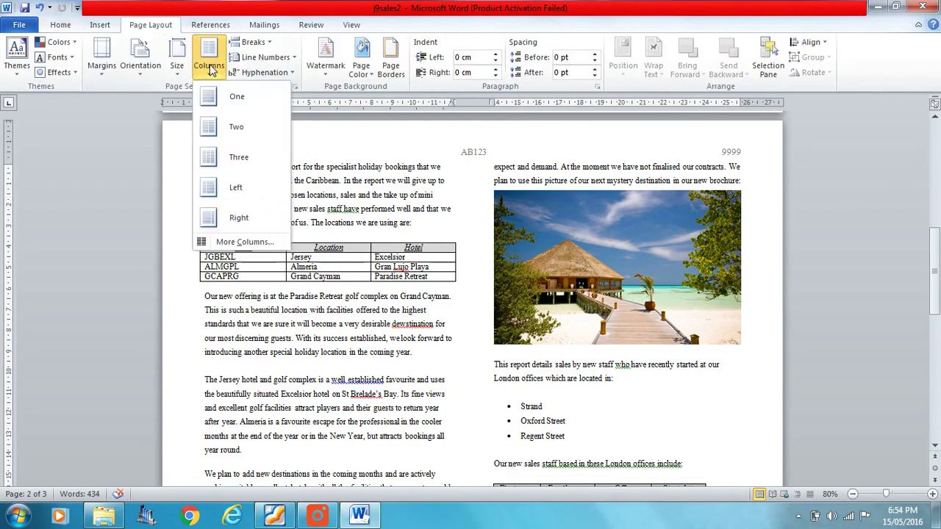
click(238, 241)
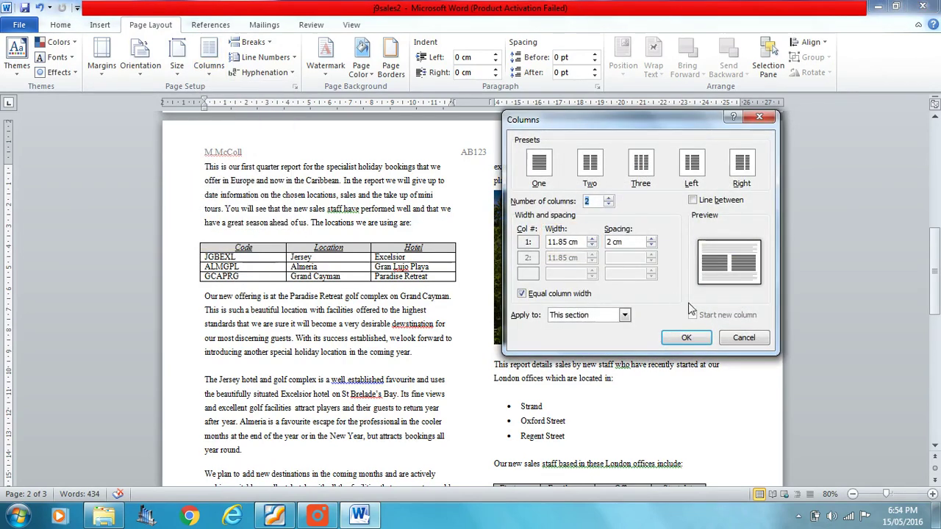
click(742, 338)
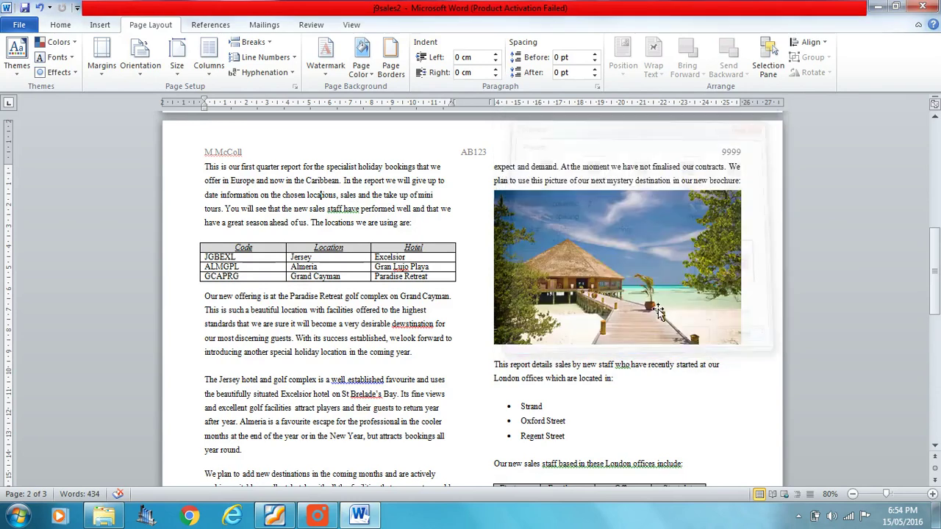
right_click(609, 277)
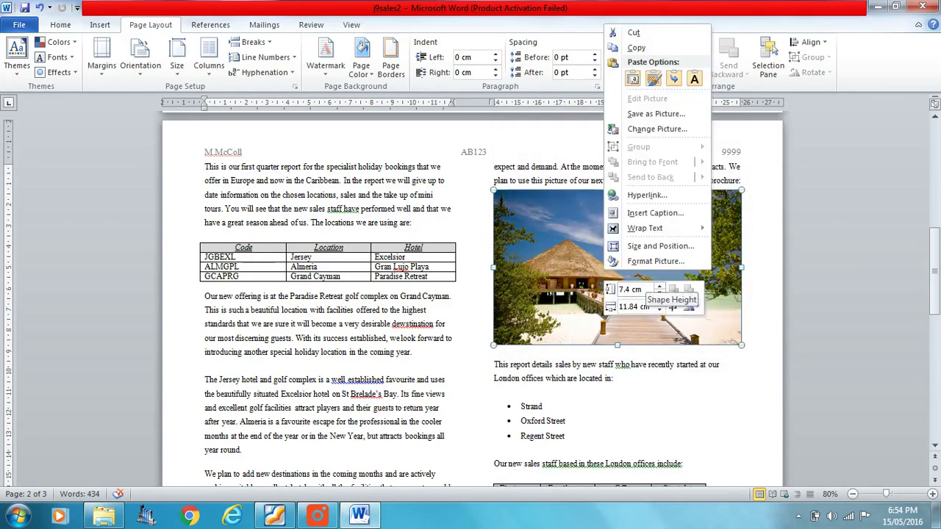
click(651, 247)
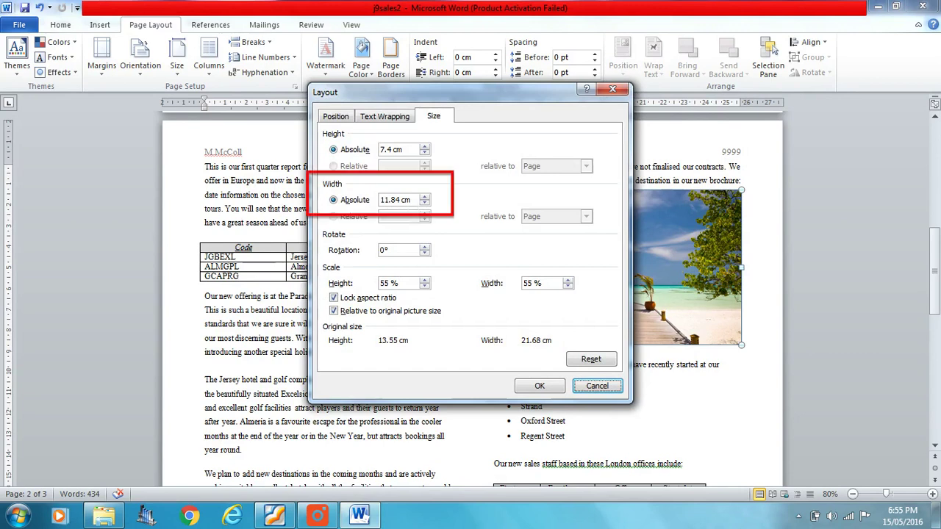
click(597, 387)
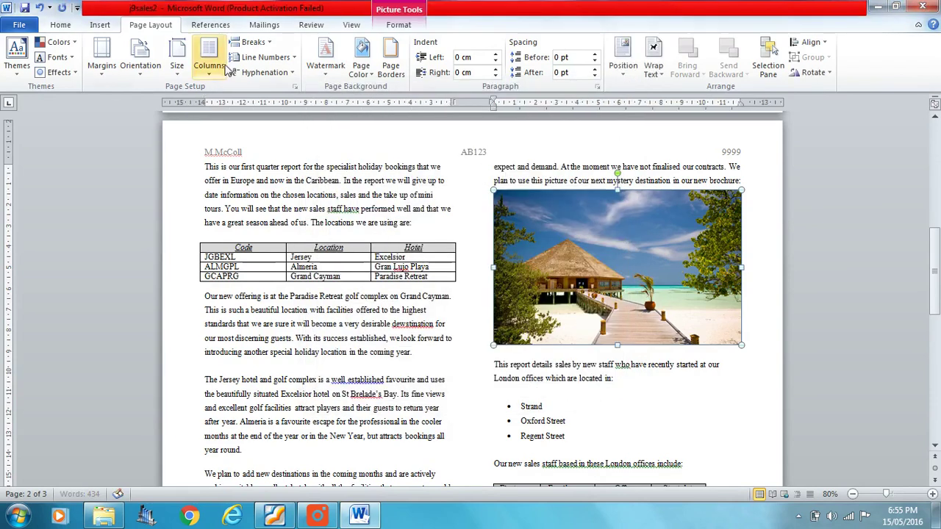
click(209, 65)
click(257, 245)
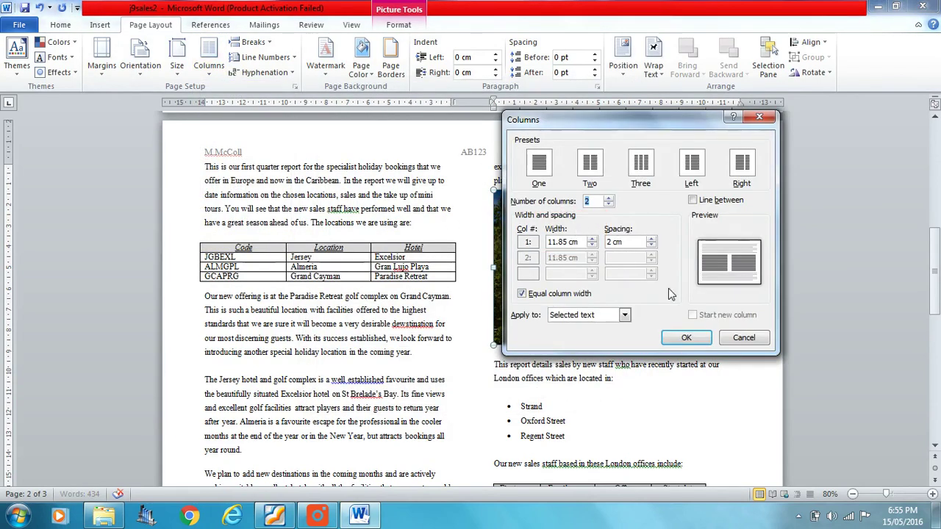
click(744, 338)
- Set the beach picture's width to 11.85 cm in Size and Position, keeping proportions
right_click(592, 268)
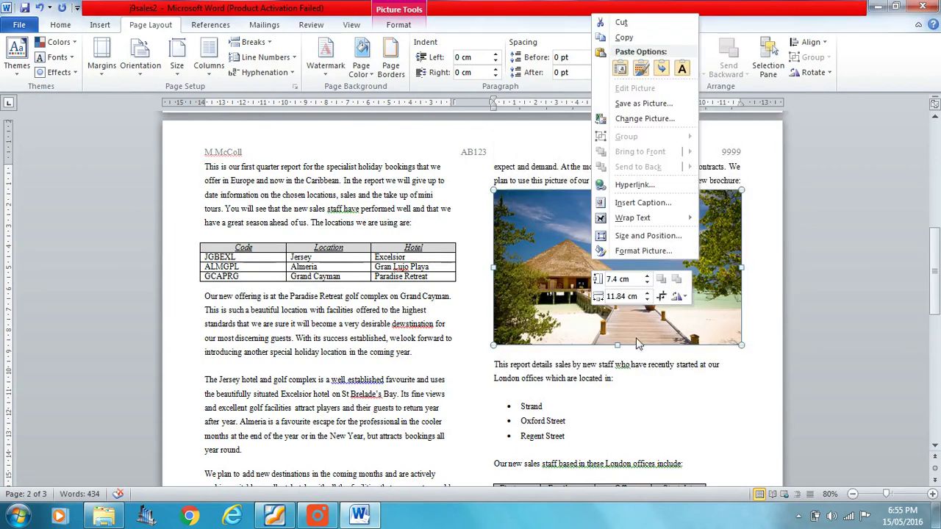
click(630, 238)
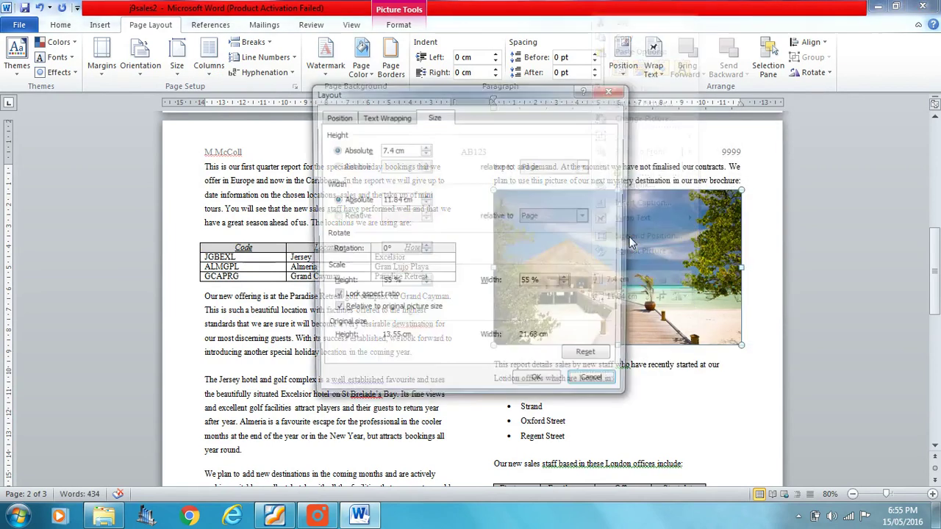
click(394, 199)
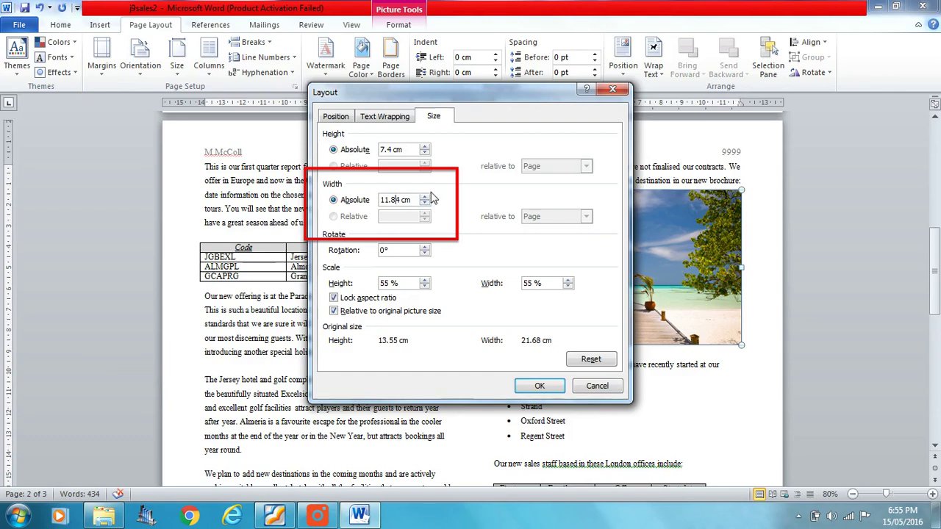
text(5)
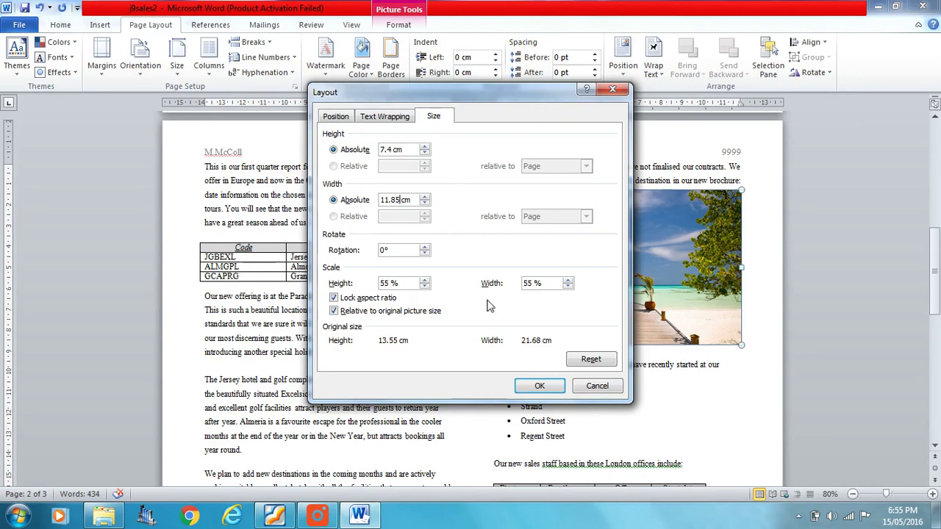
click(540, 386)
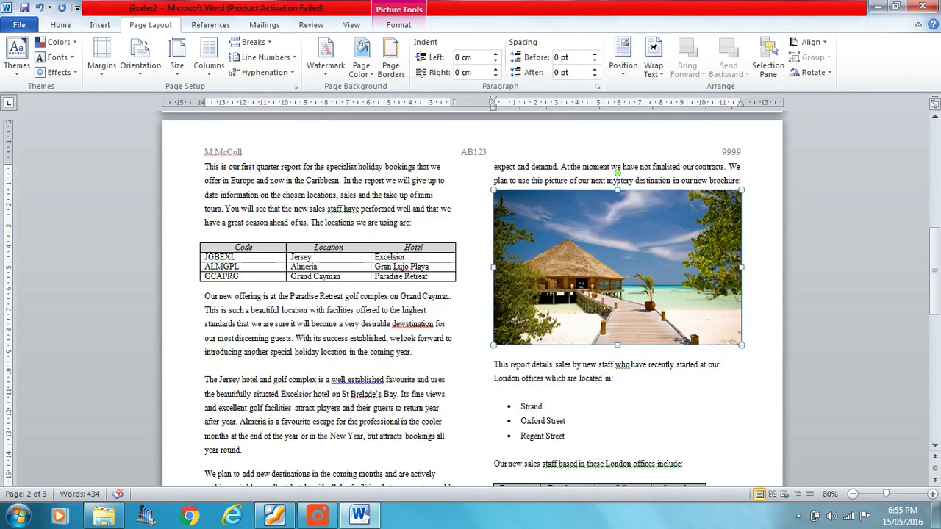
click(753, 272)
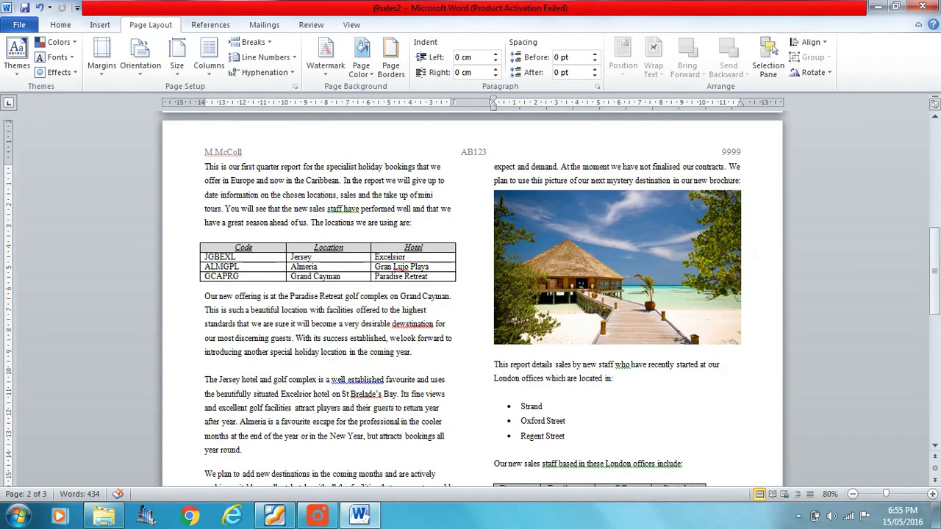
key(alt+Tab)
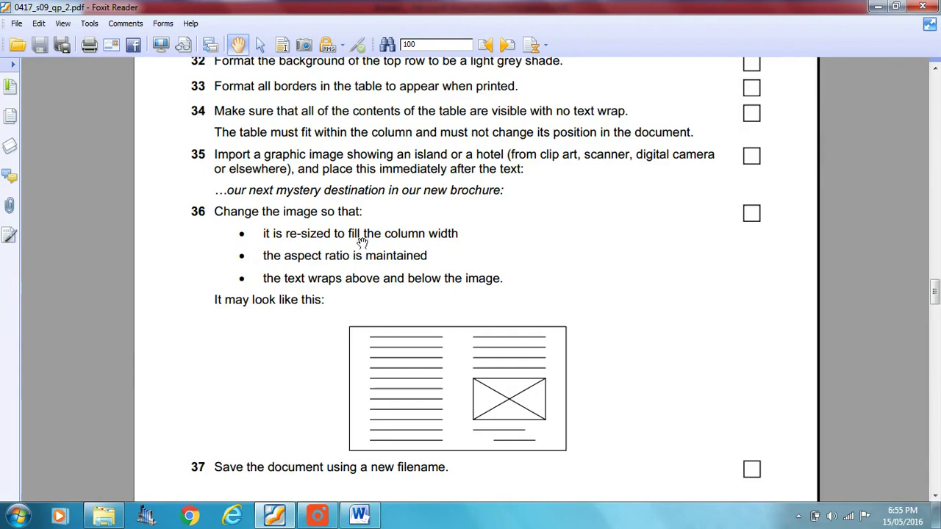
key(alt+Tab)
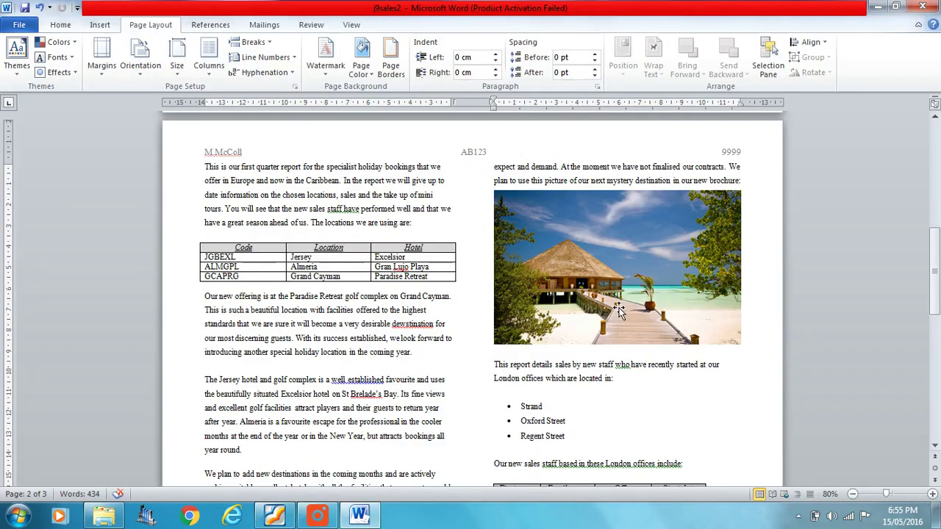
click(501, 266)
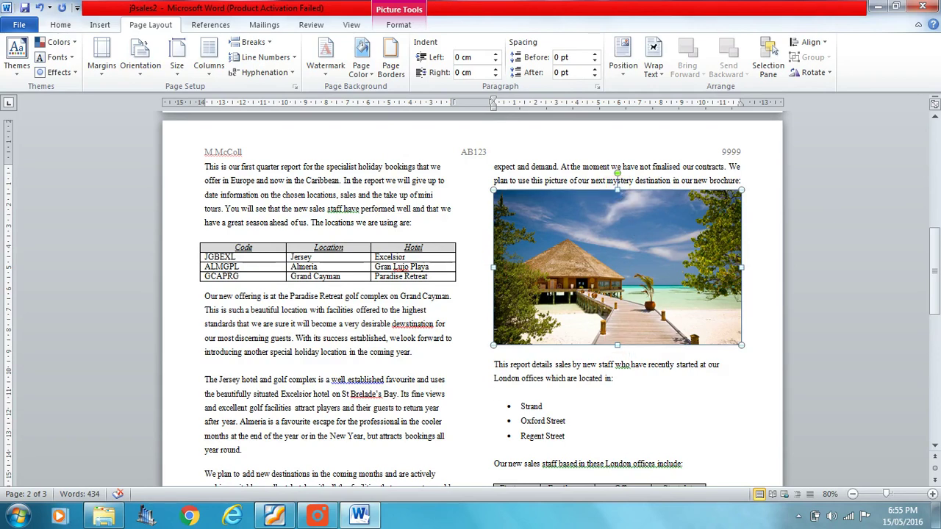
click(614, 378)
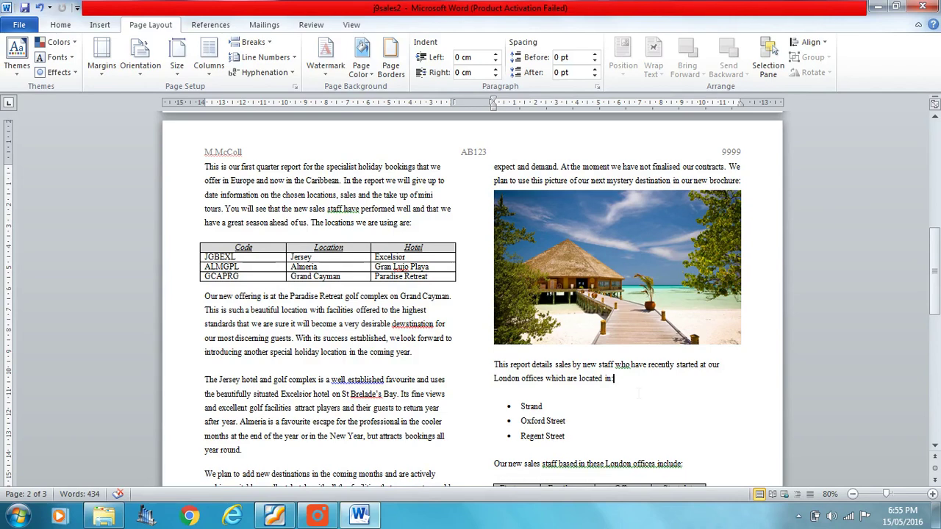
key(alt+Tab)
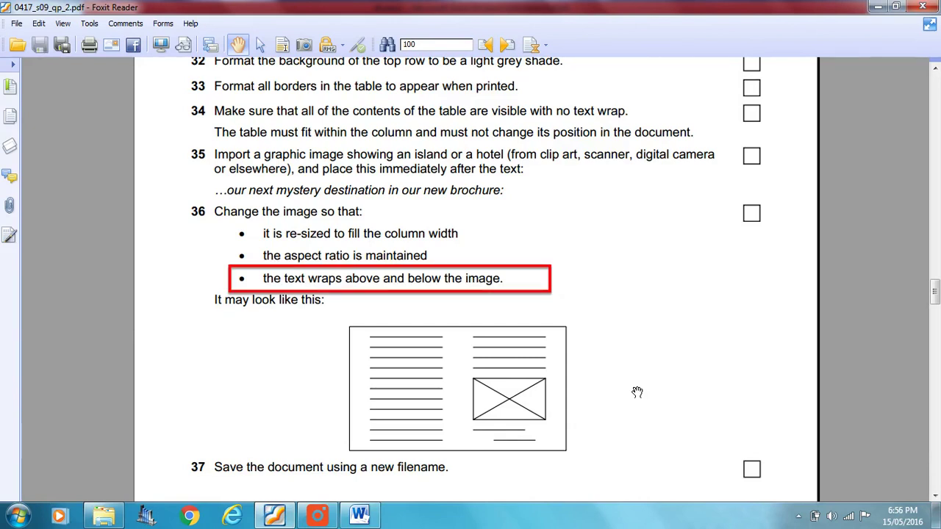
scroll(676, 292, down, 3)
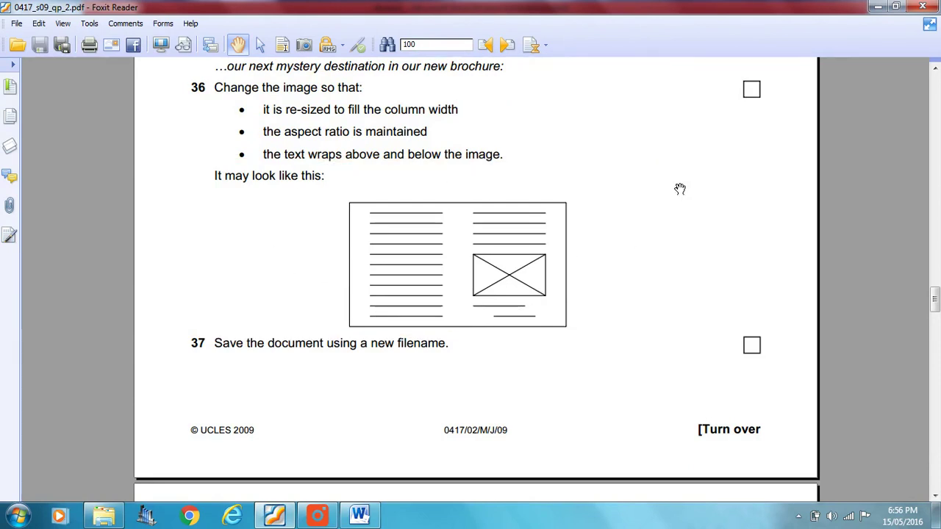
key(alt+Tab)
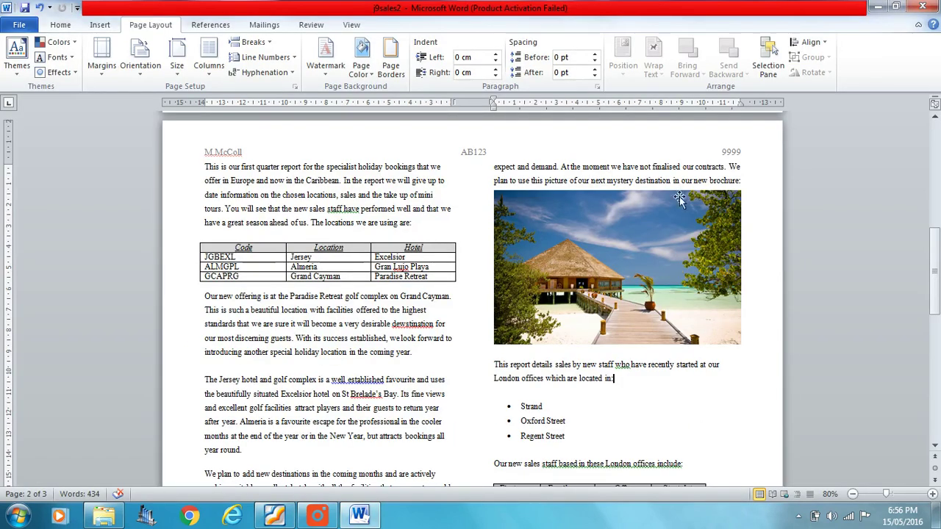
- Set the picture's text wrapping to Square, then to In Line with Text
right_click(650, 247)
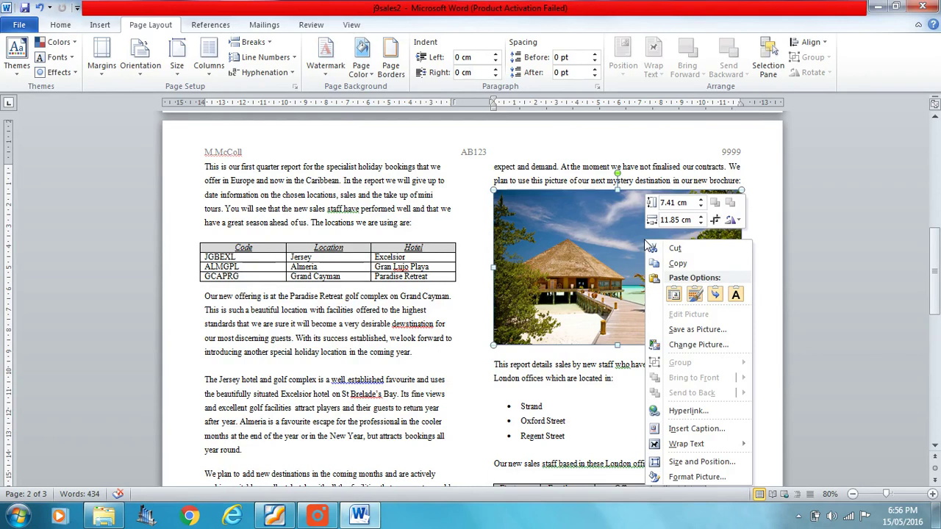
mouse_move(664, 449)
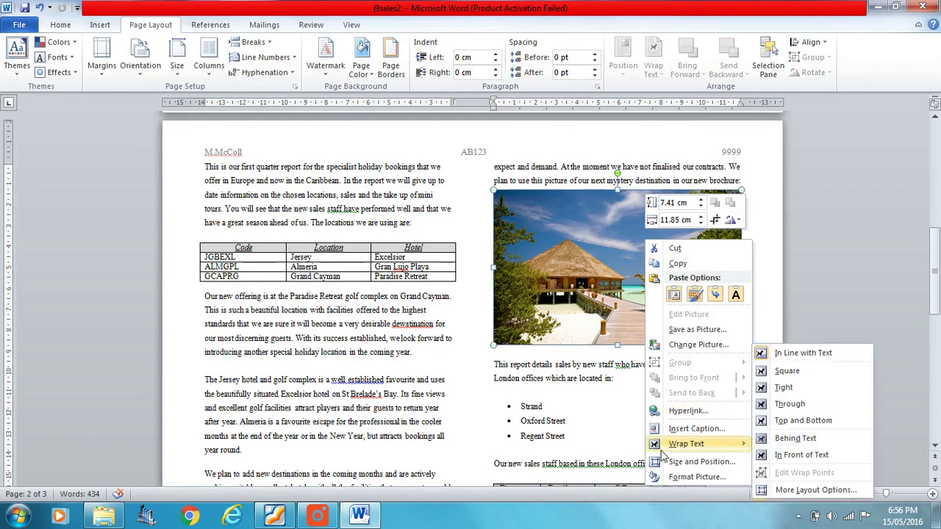
click(786, 371)
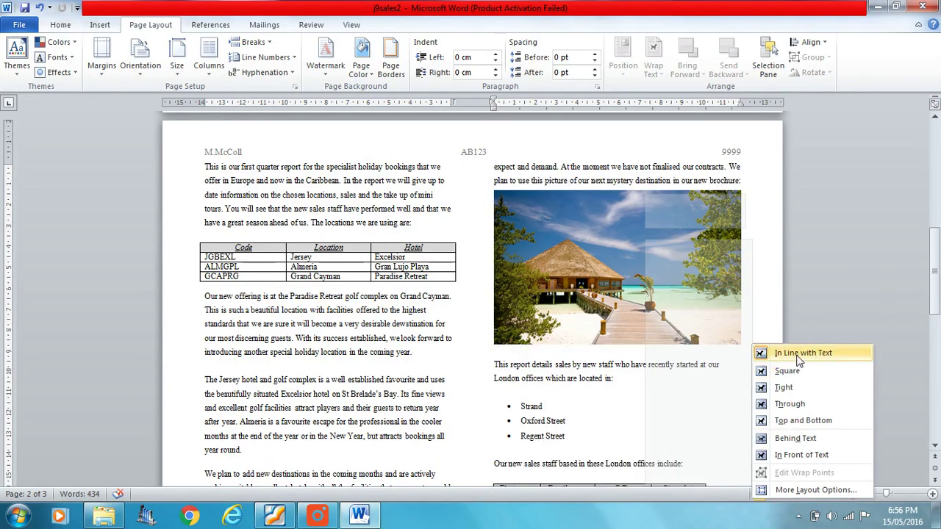
click(798, 357)
- Compare the brochure's picture layout against the task instructions in the PDF
key(alt+Tab)
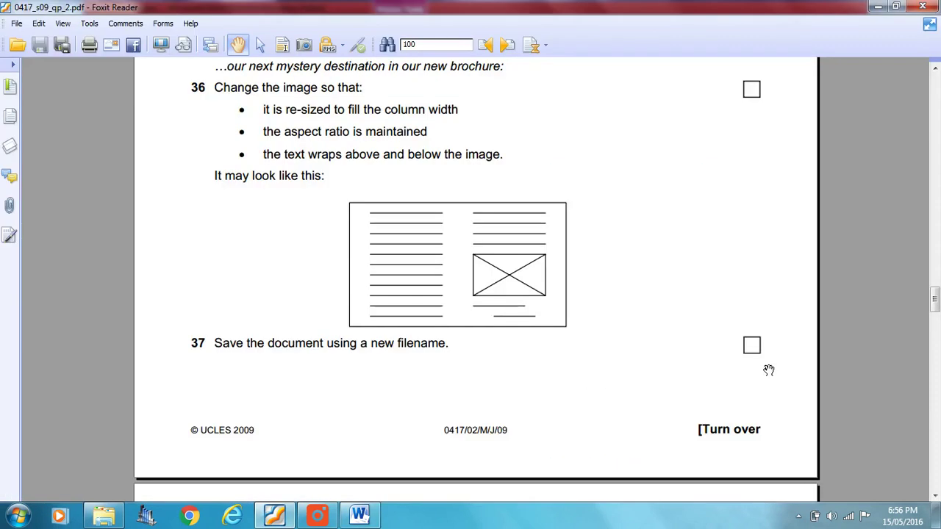
key(alt+Tab)
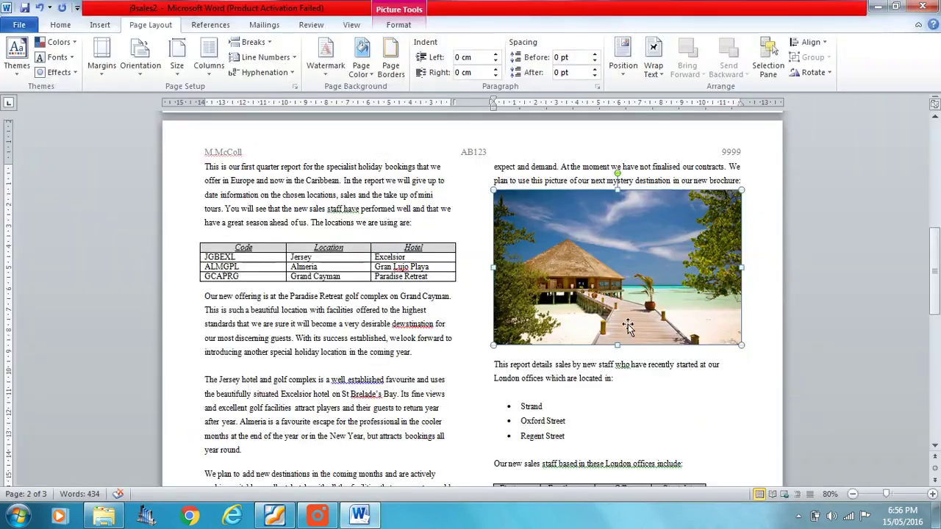
key(alt+Tab)
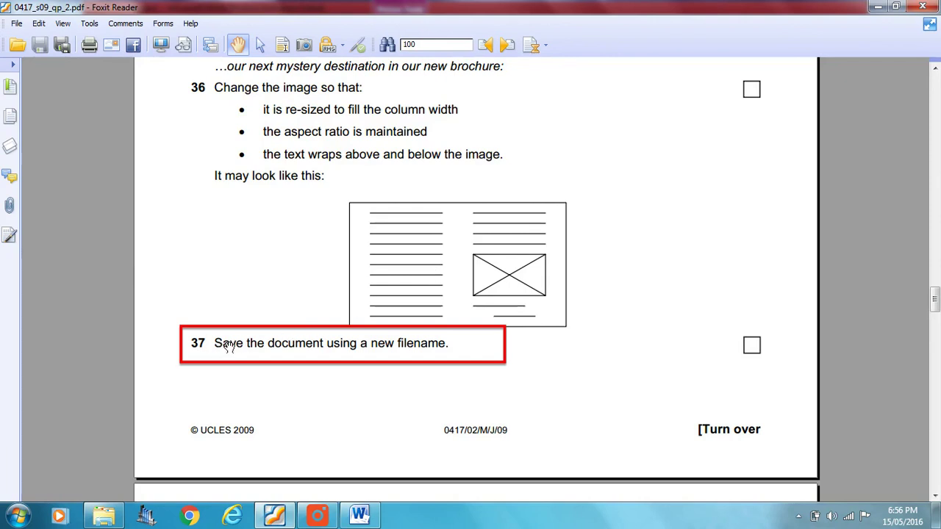
key(alt+Tab)
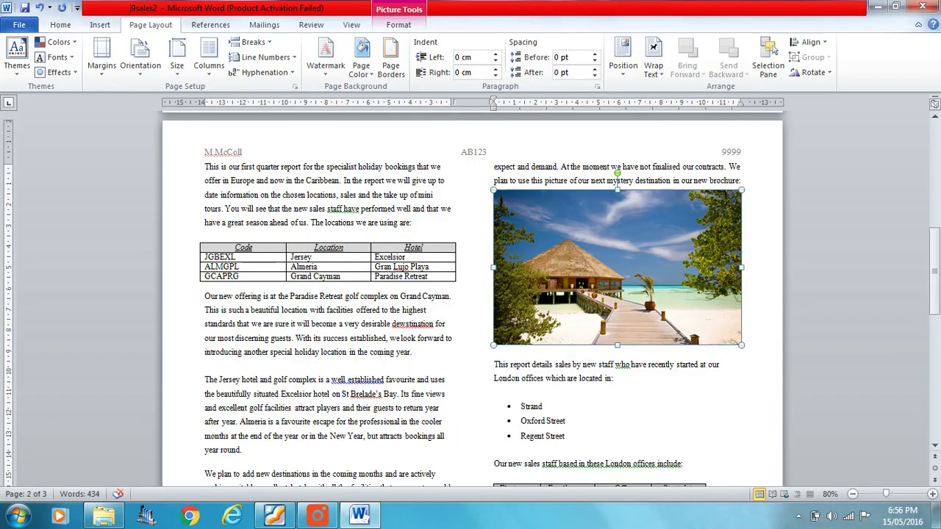
key(alt+Tab)
key(alt+Tab)
scroll(364, 150, up, 10)
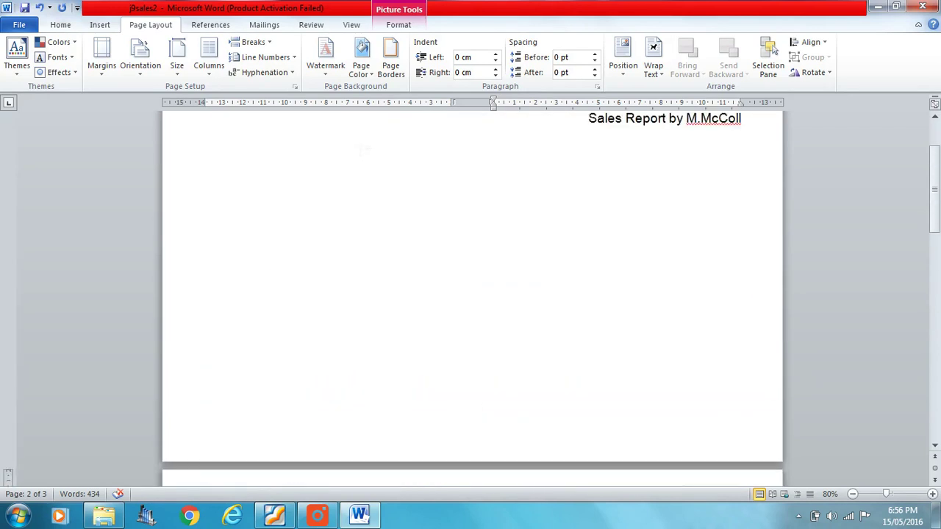
scroll(363, 150, up, 3)
click(853, 494)
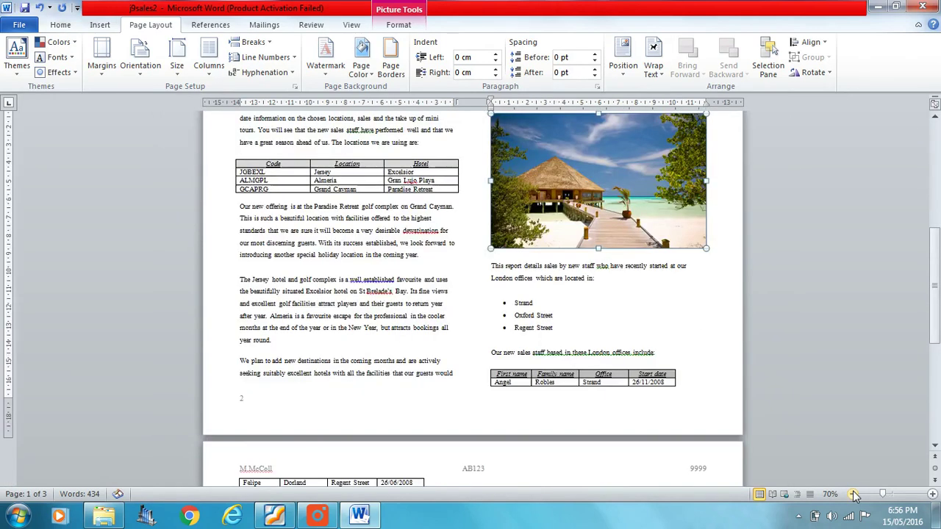
click(853, 494)
click(853, 494)
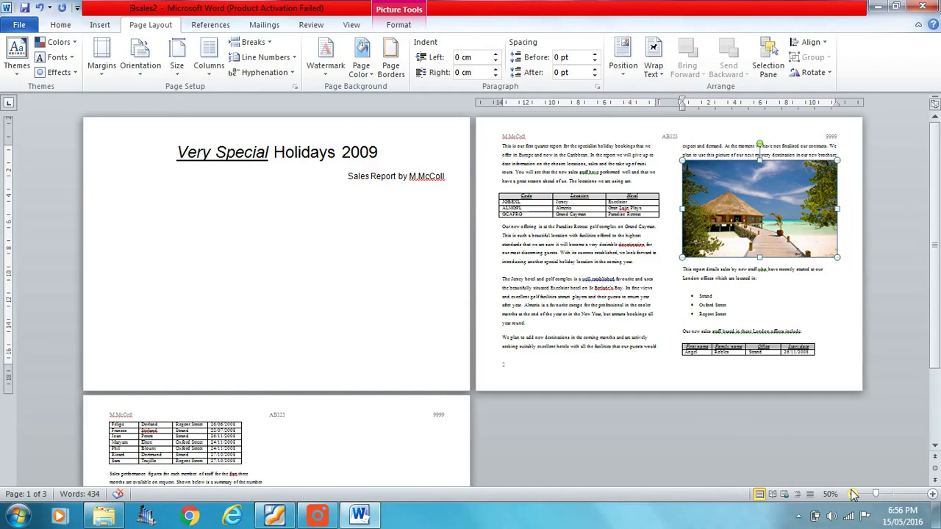
click(853, 494)
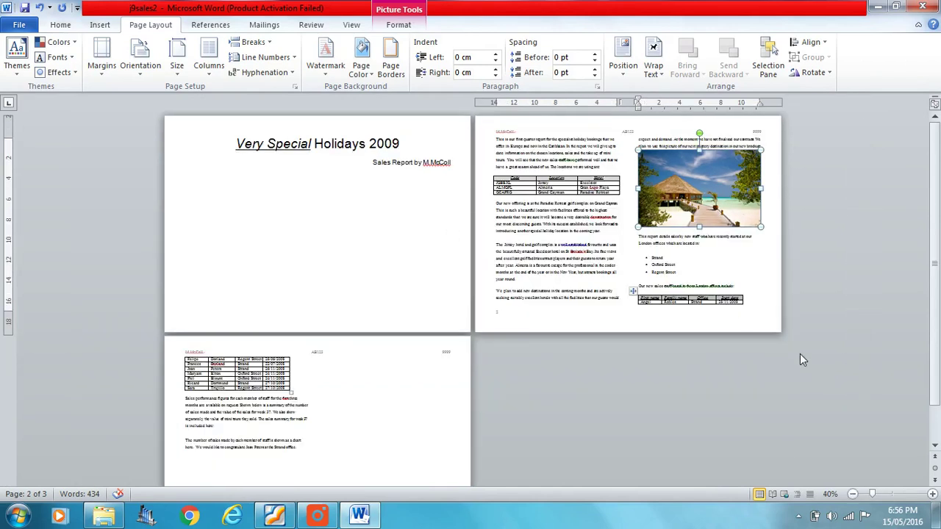
click(932, 494)
click(932, 494)
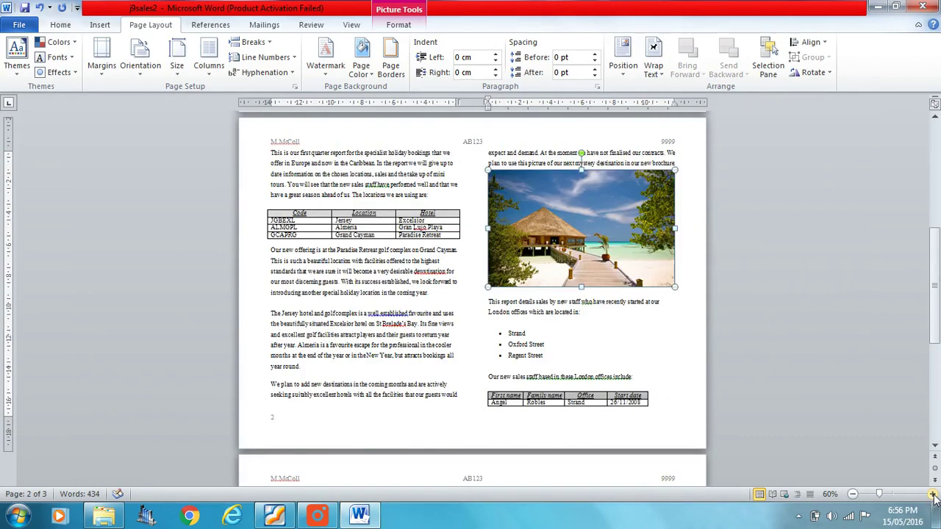
click(933, 494)
click(932, 494)
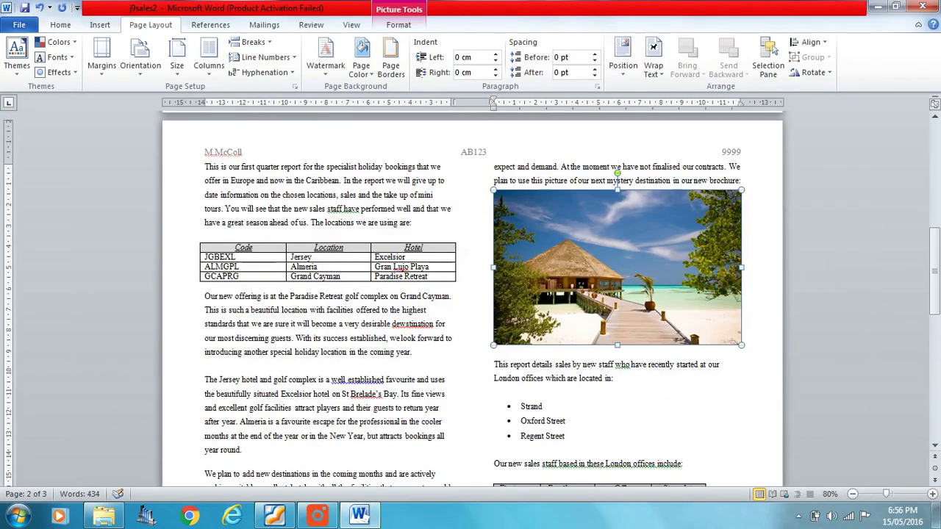
- Save a copy in Documents > school > 2009 paper, renaming j9sales2 to 'j9sales edit'
click(20, 26)
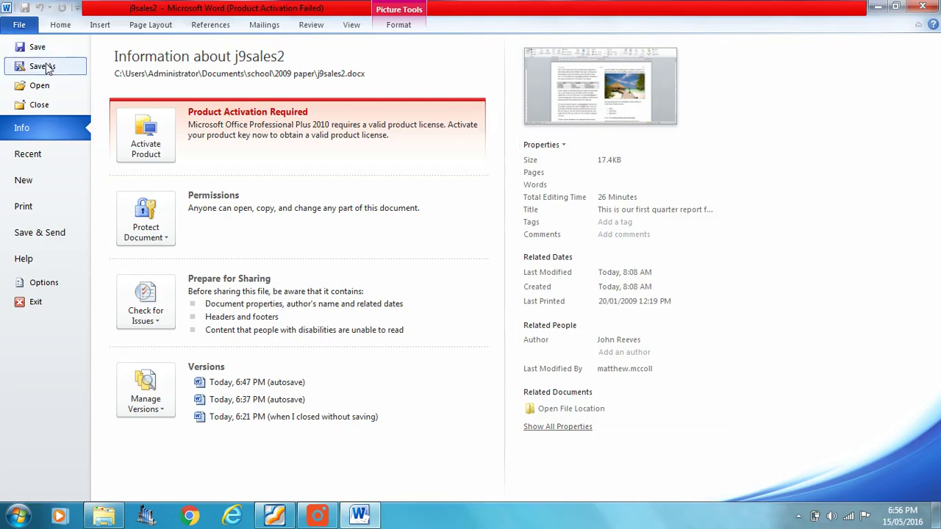
key(Escape)
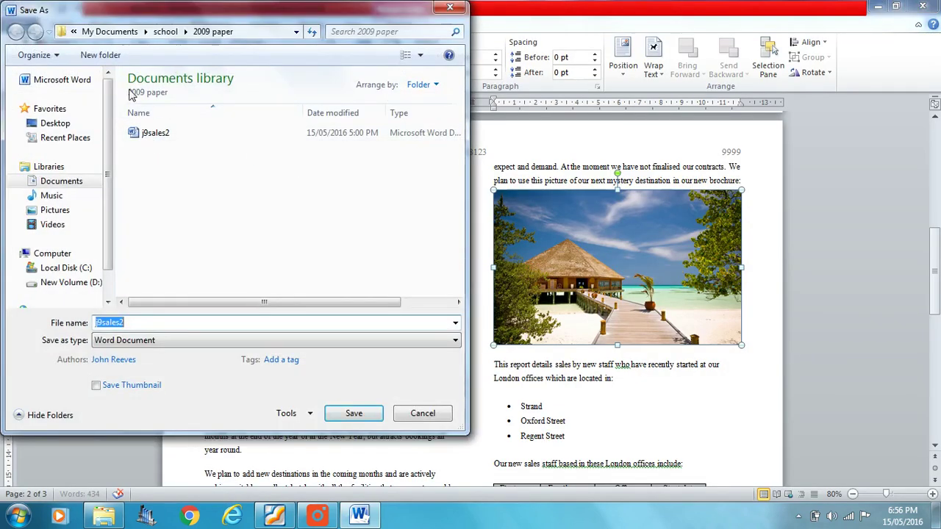
click(60, 182)
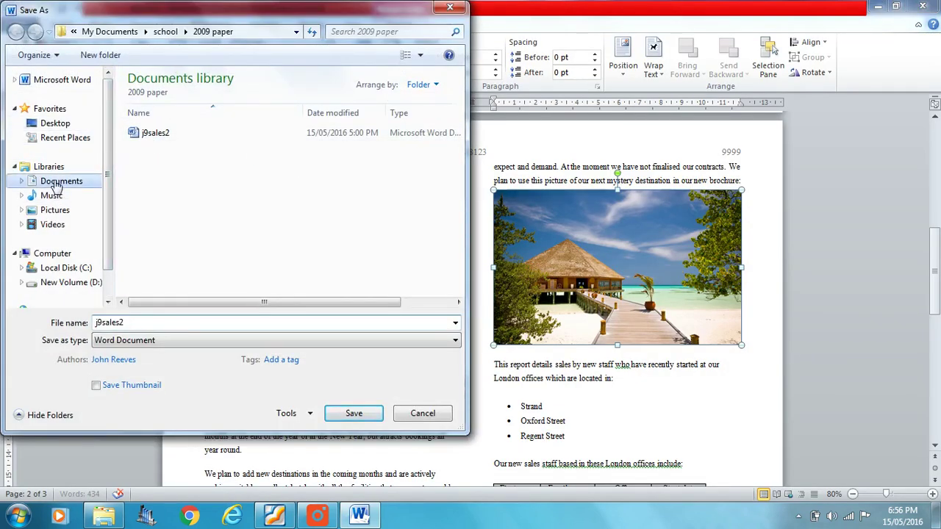
double_click(155, 206)
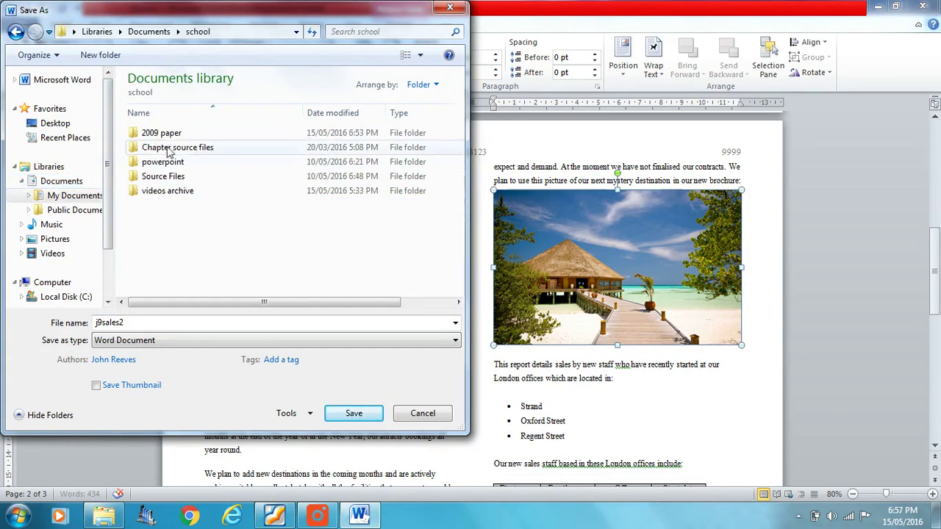
click(172, 135)
double_click(172, 135)
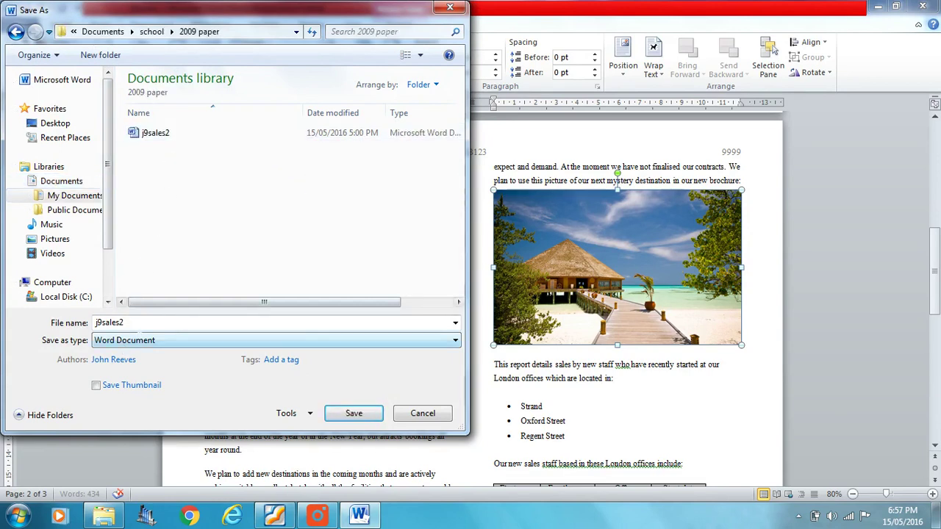
key(End)
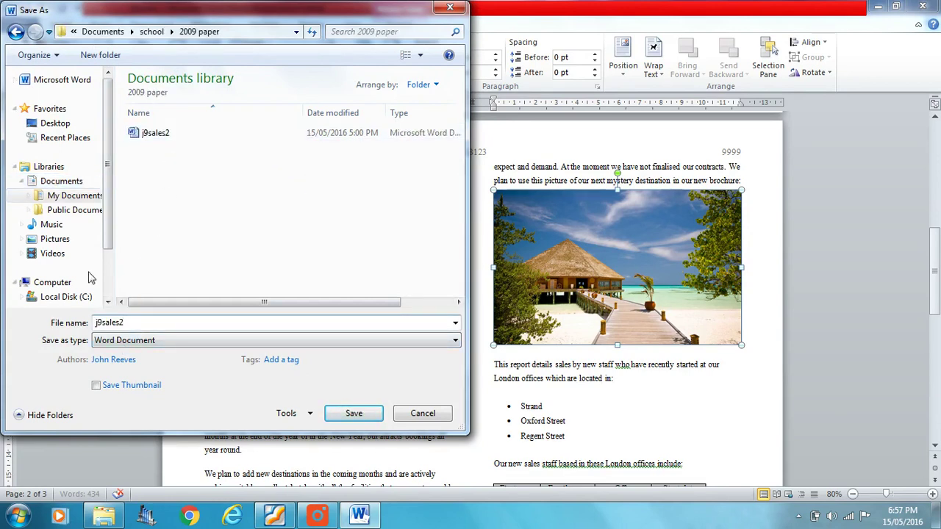
key(BackSpace)
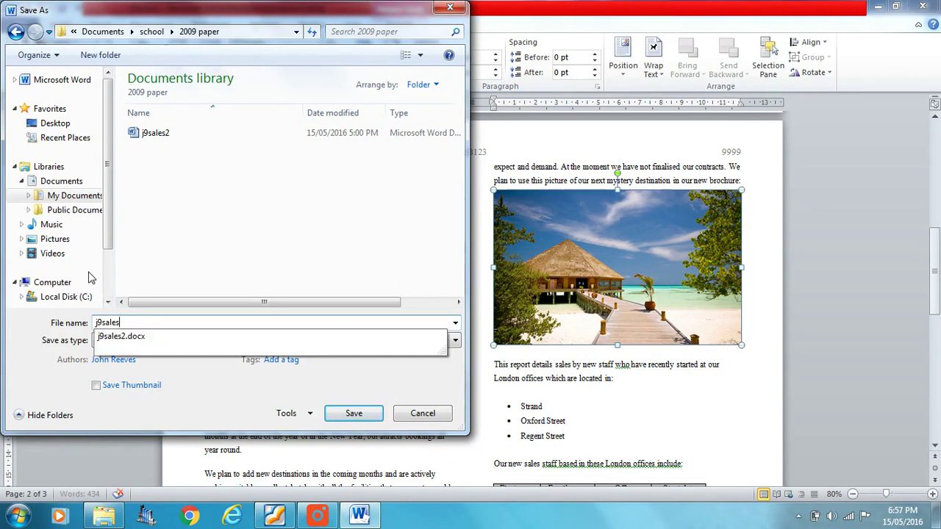
text(edit)
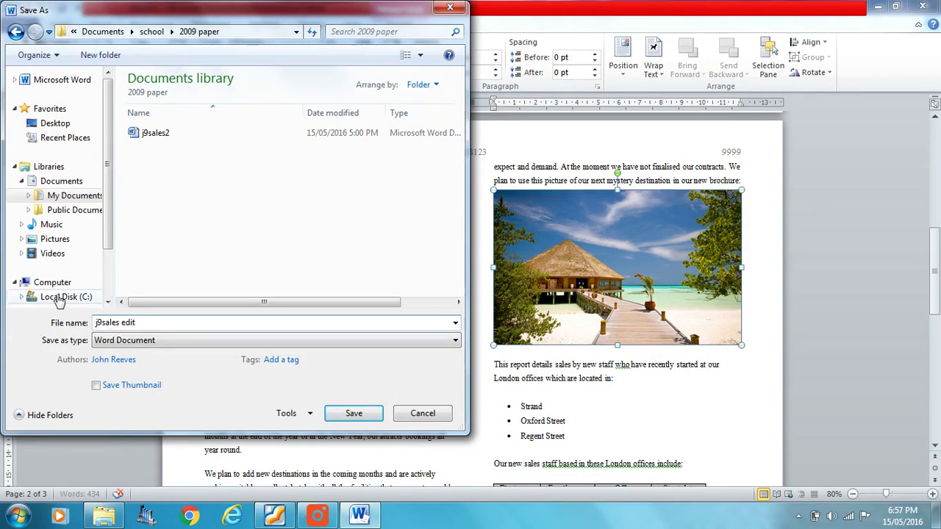
click(361, 418)
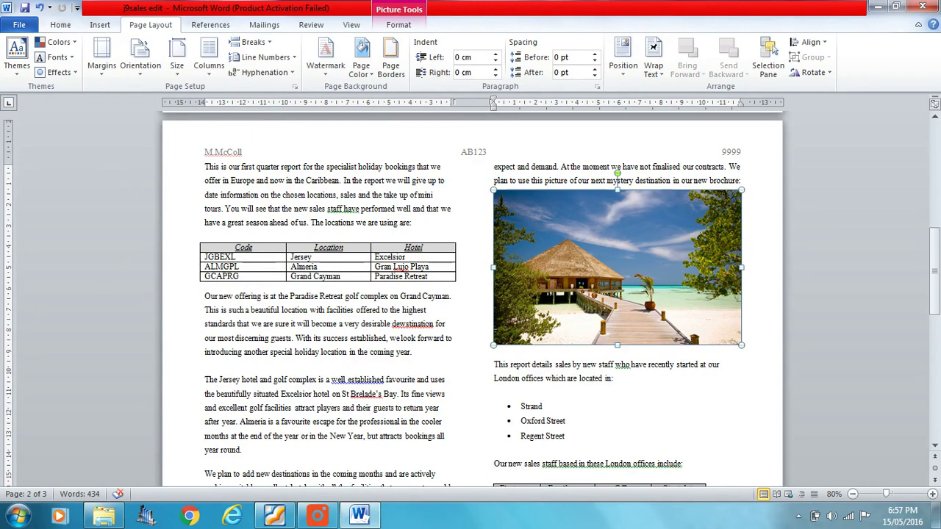
click(441, 346)
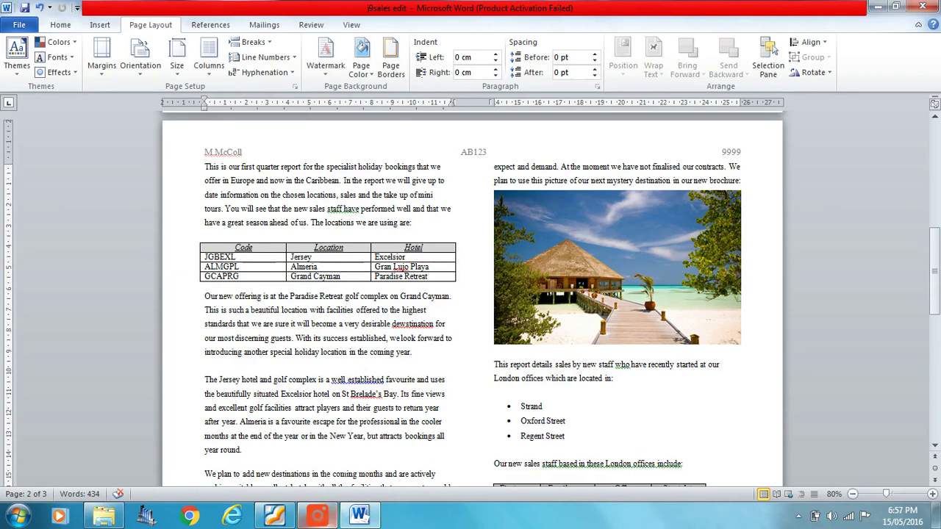
scroll(471, 294, down, 8)
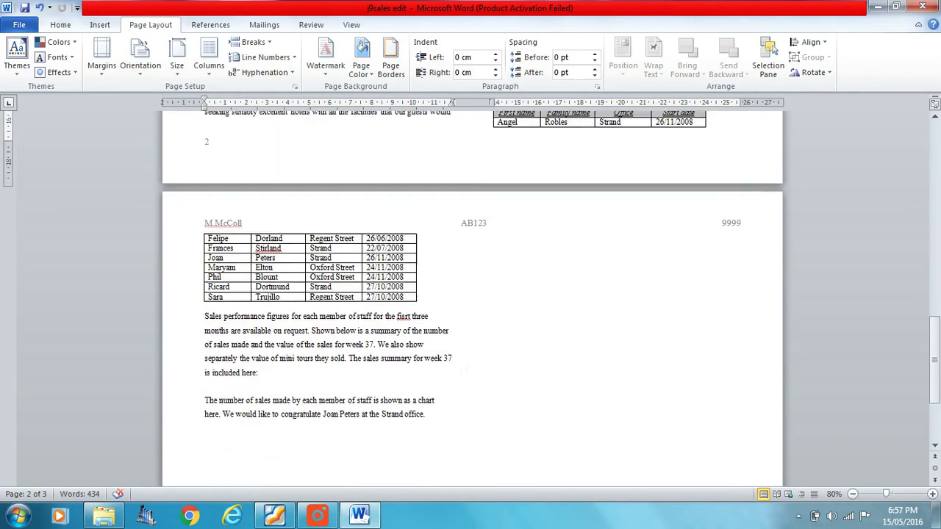
scroll(439, 326, up, 8)
scroll(428, 316, up, 1)
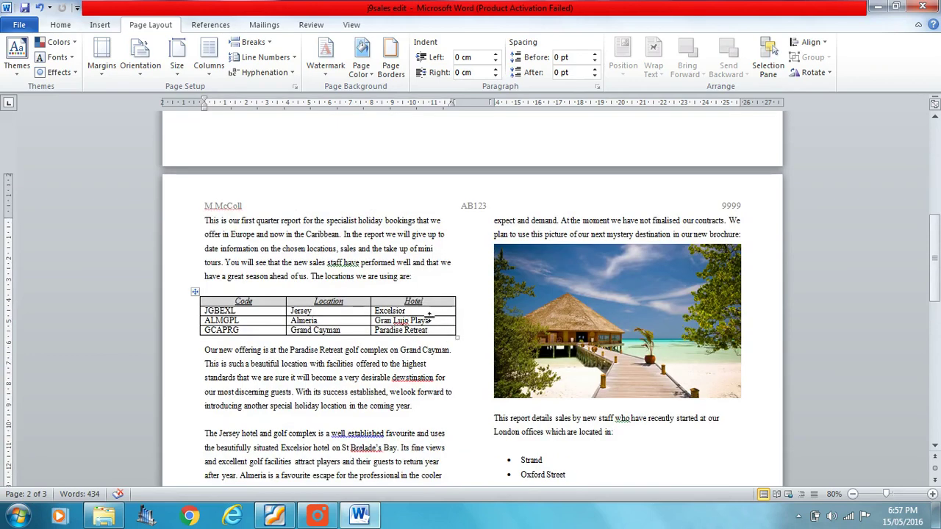
scroll(377, 420, up, 10)
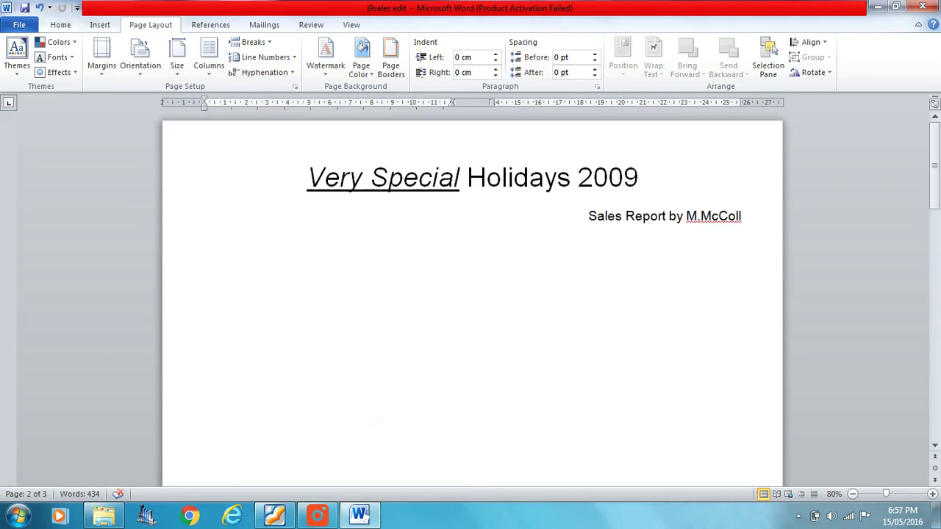
click(318, 517)
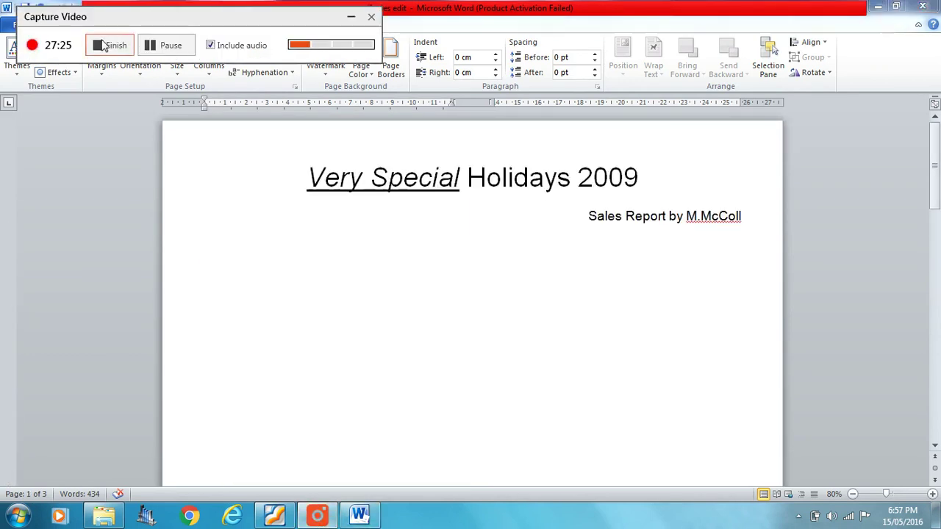